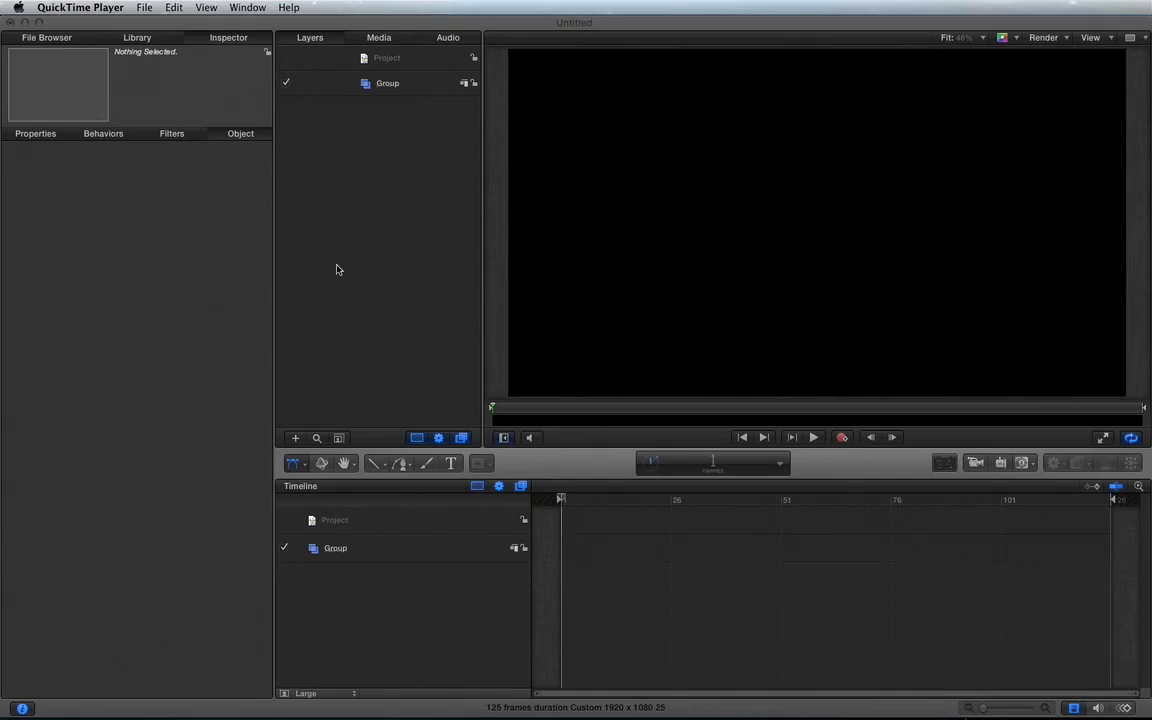
Step: Draw a filled rectangle just left of the canvas centre and an ellipse to its lower right
click(377, 464)
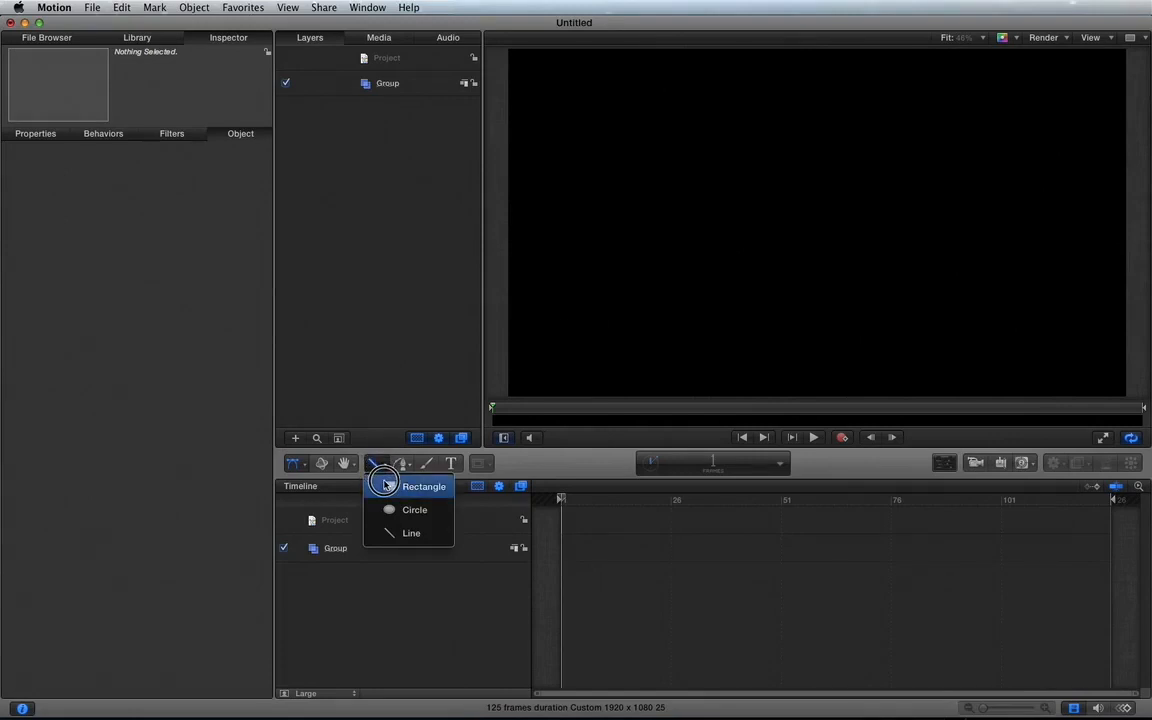
click(388, 486)
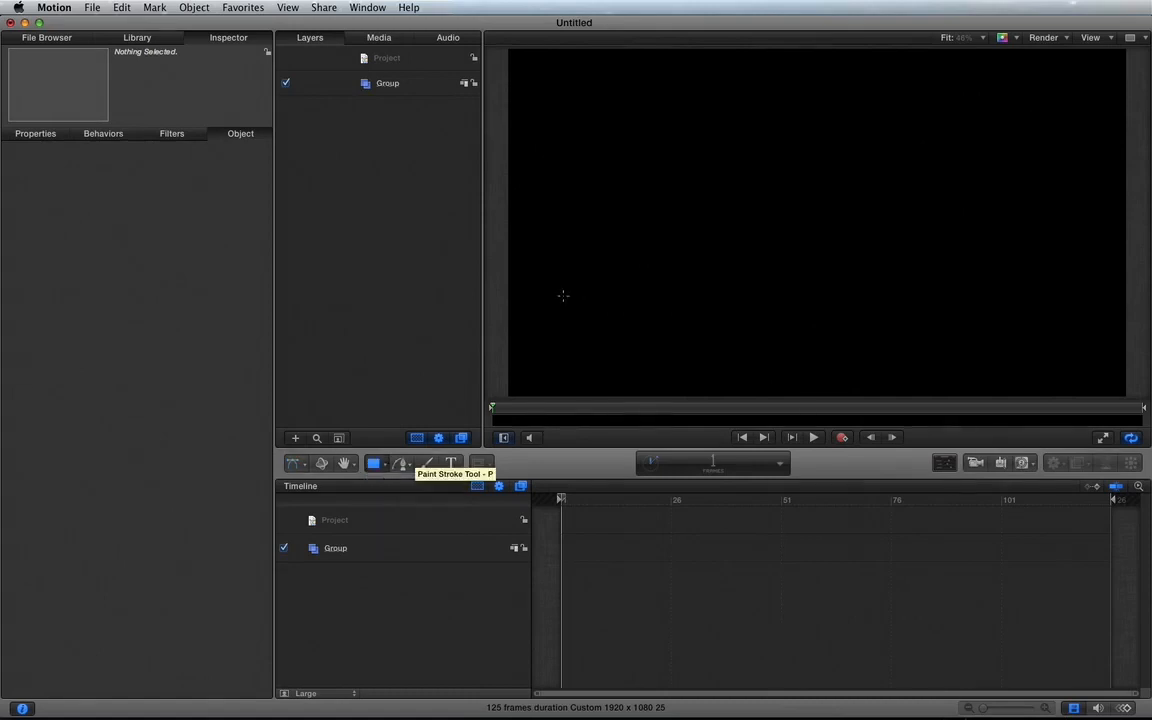
drag(659, 139, 815, 252)
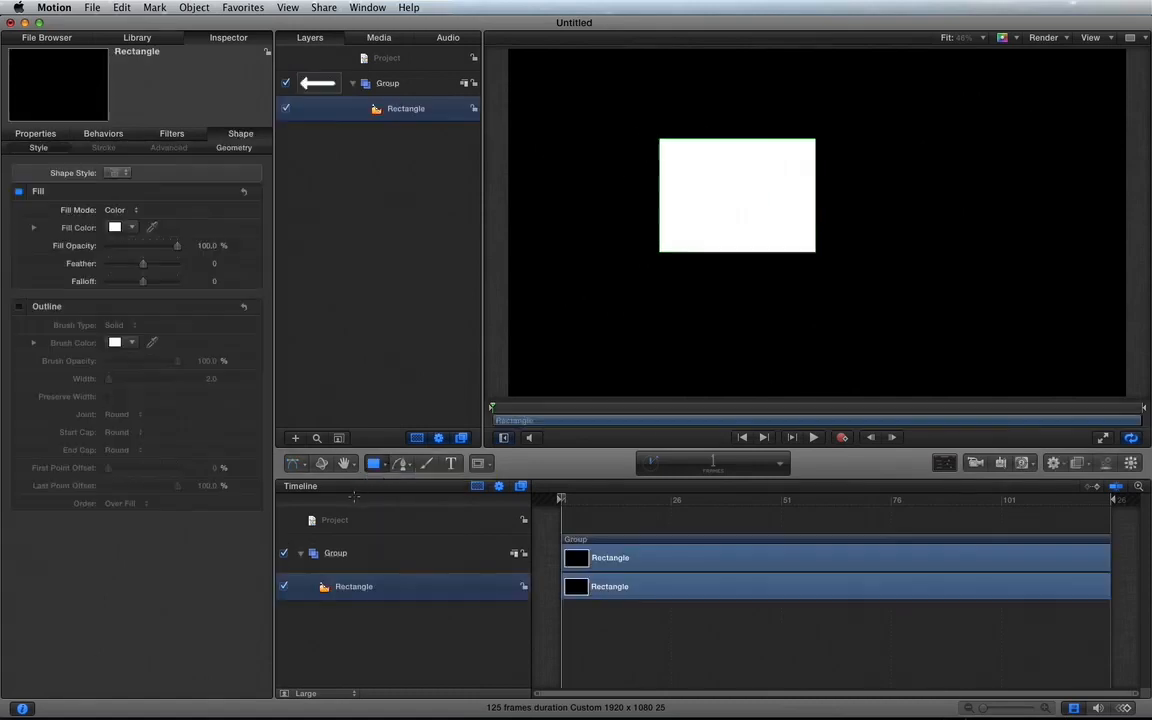
click(376, 463)
click(404, 509)
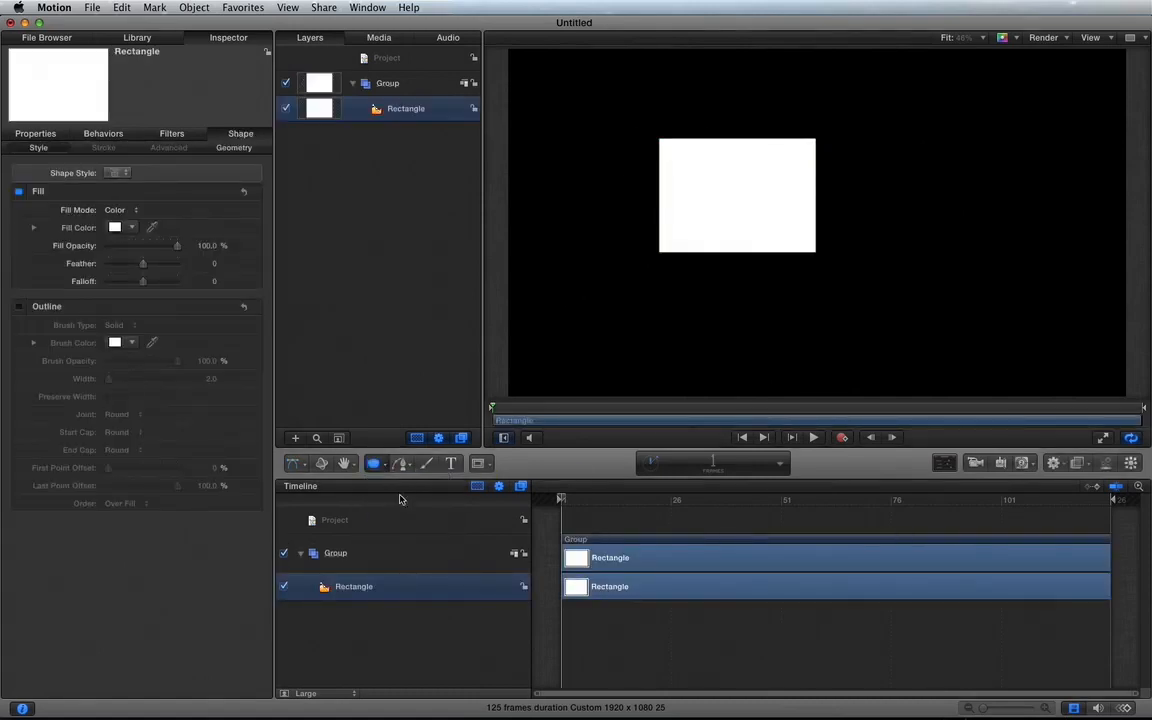
drag(853, 268, 971, 363)
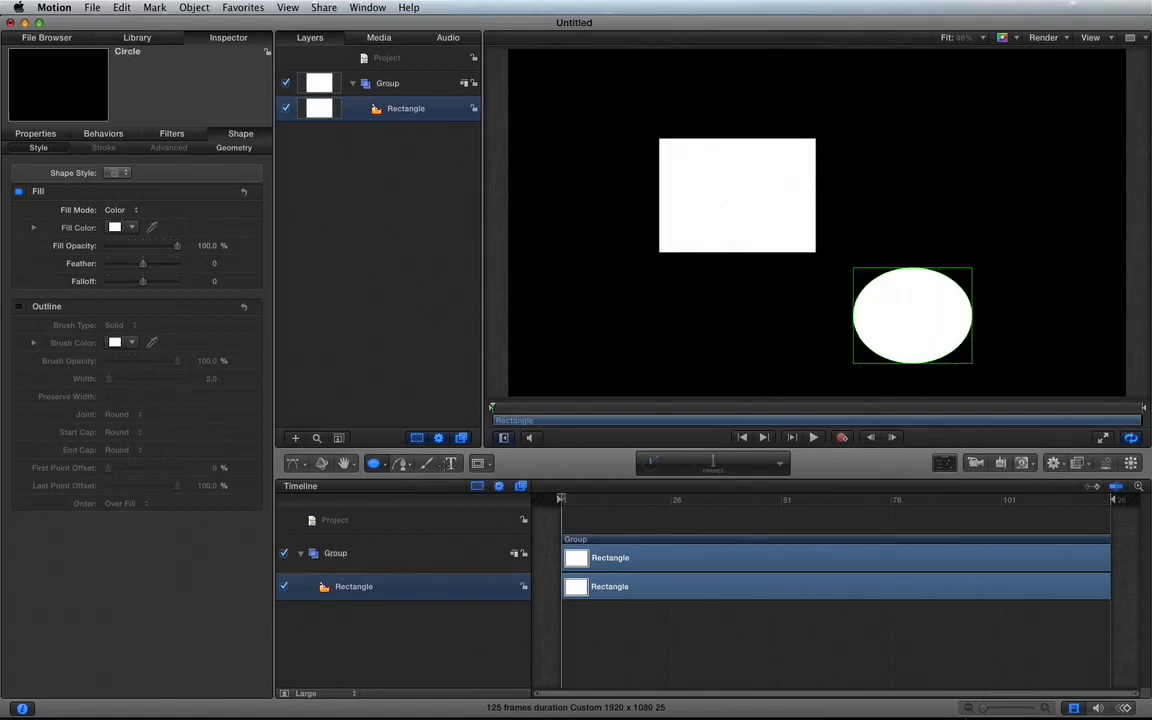
Step: Draw a short, nearly vertical line on the canvas to the left of the rectangle
click(374, 463)
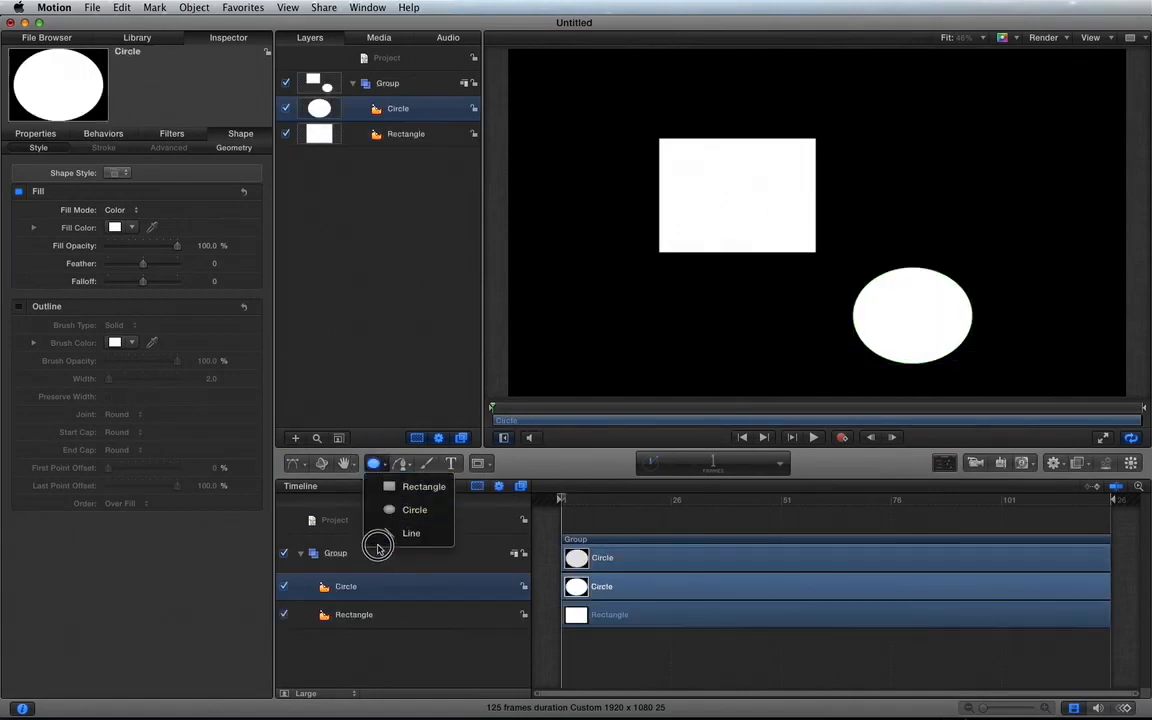
click(385, 534)
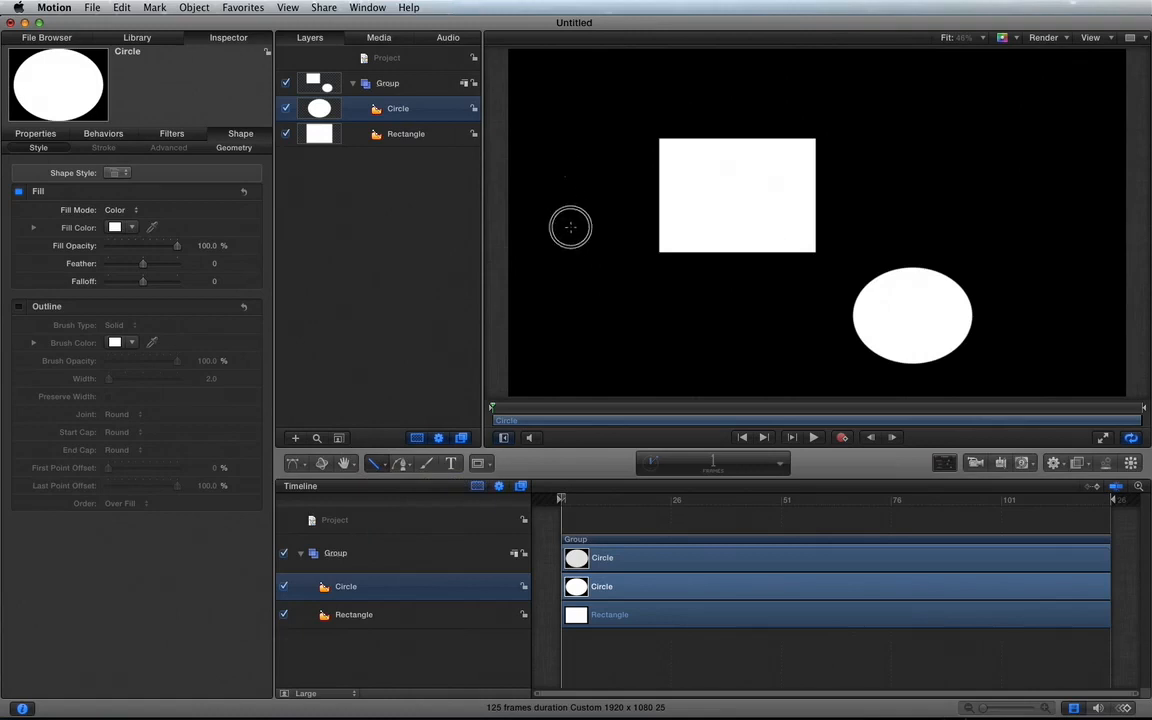
drag(565, 177, 570, 288)
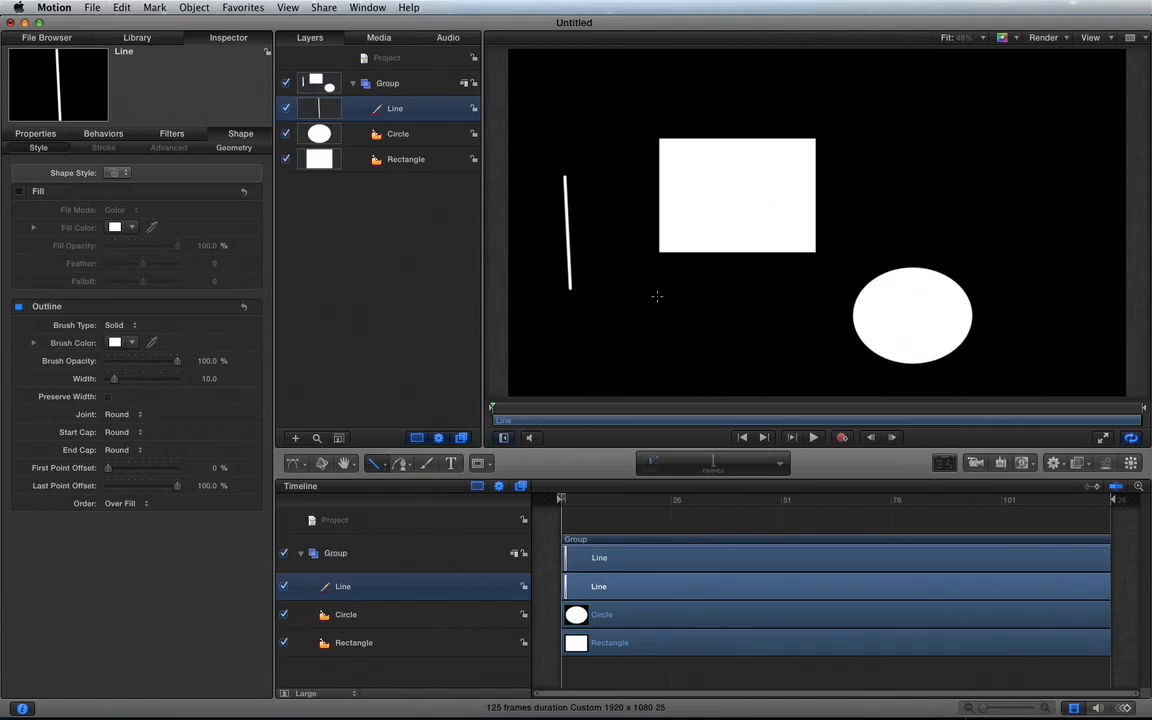
Step: Undo the line, the ellipse and the rectangle to empty the group
key(super+z)
key(super+z)
key(super+z)
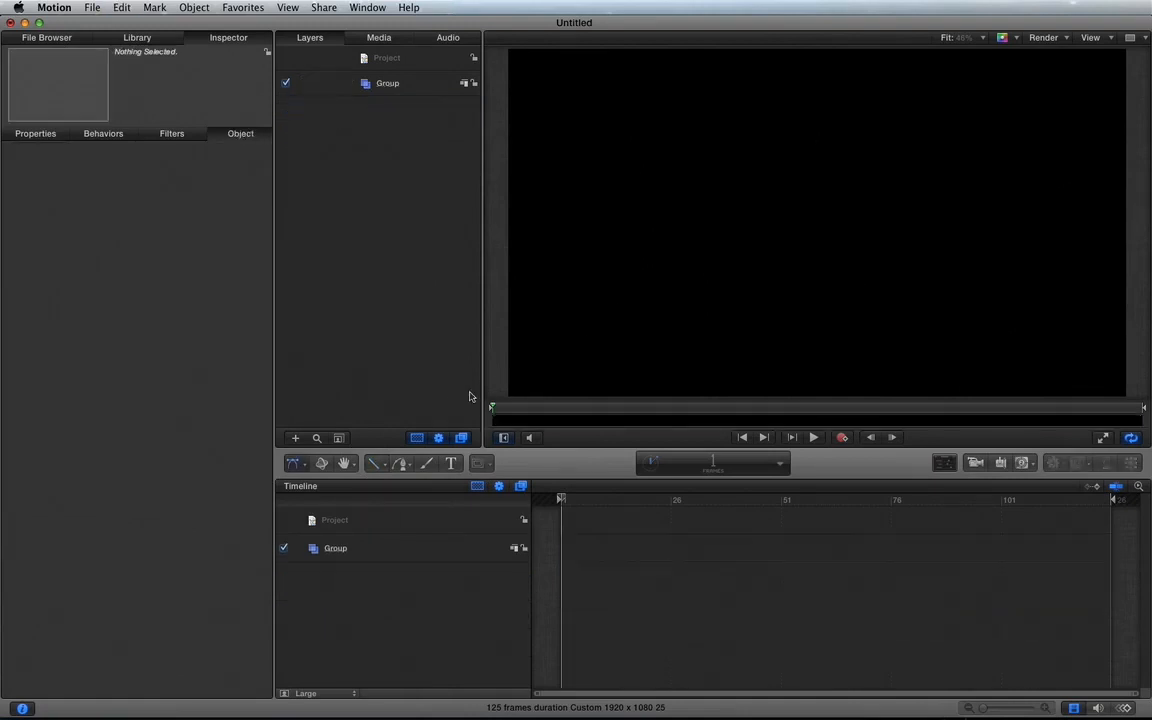
Step: Try drawing a perfect square near the canvas centre and a perfect circle to its upper left, and undo both shapes
click(376, 463)
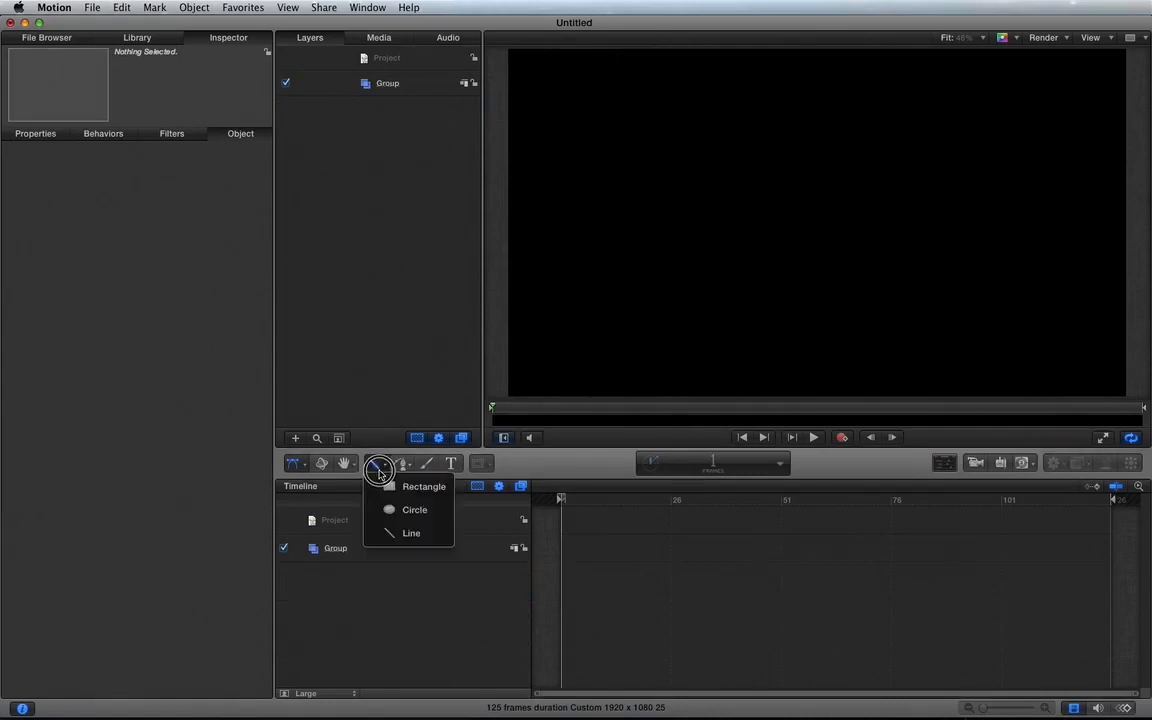
click(382, 486)
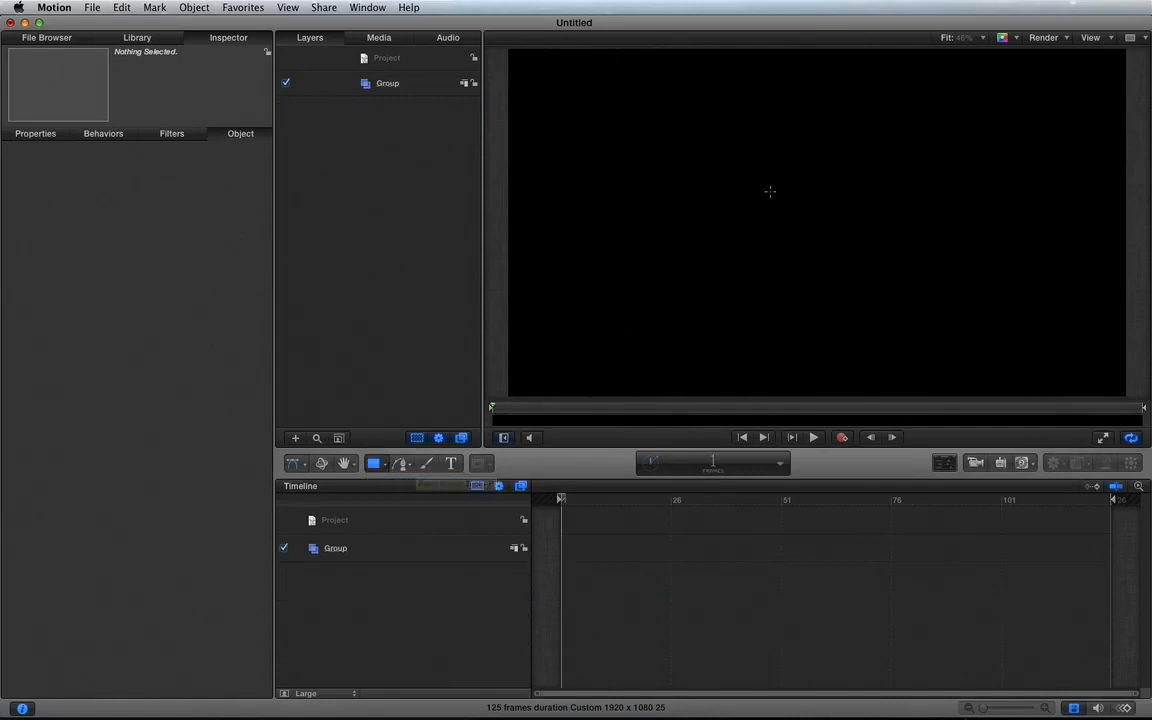
mouse_move(749, 181)
mouse_down()
mouse_move(797, 211)
mouse_move(854, 177)
mouse_move(820, 249)
mouse_move(828, 267)
mouse_move(873, 235)
mouse_move(887, 195)
mouse_move(861, 193)
mouse_move(823, 229)
mouse_move(879, 267)
mouse_move(800, 217)
mouse_move(868, 272)
mouse_move(802, 211)
mouse_move(861, 267)
mouse_up()
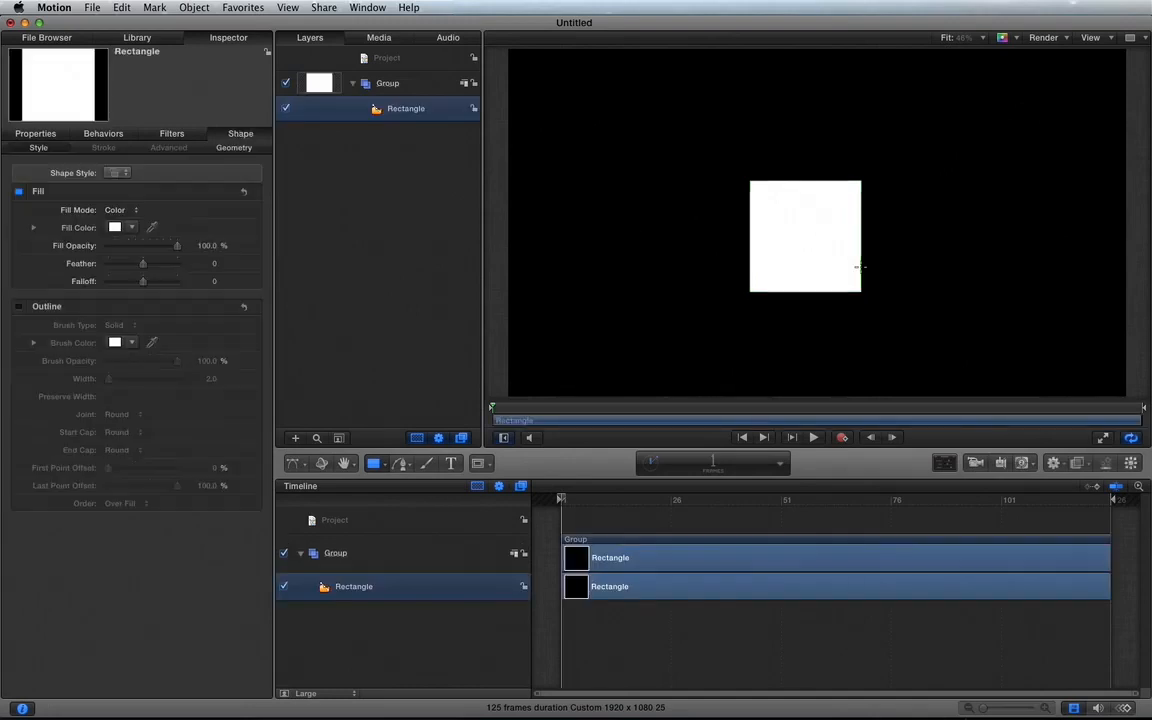
drag(373, 463, 377, 513)
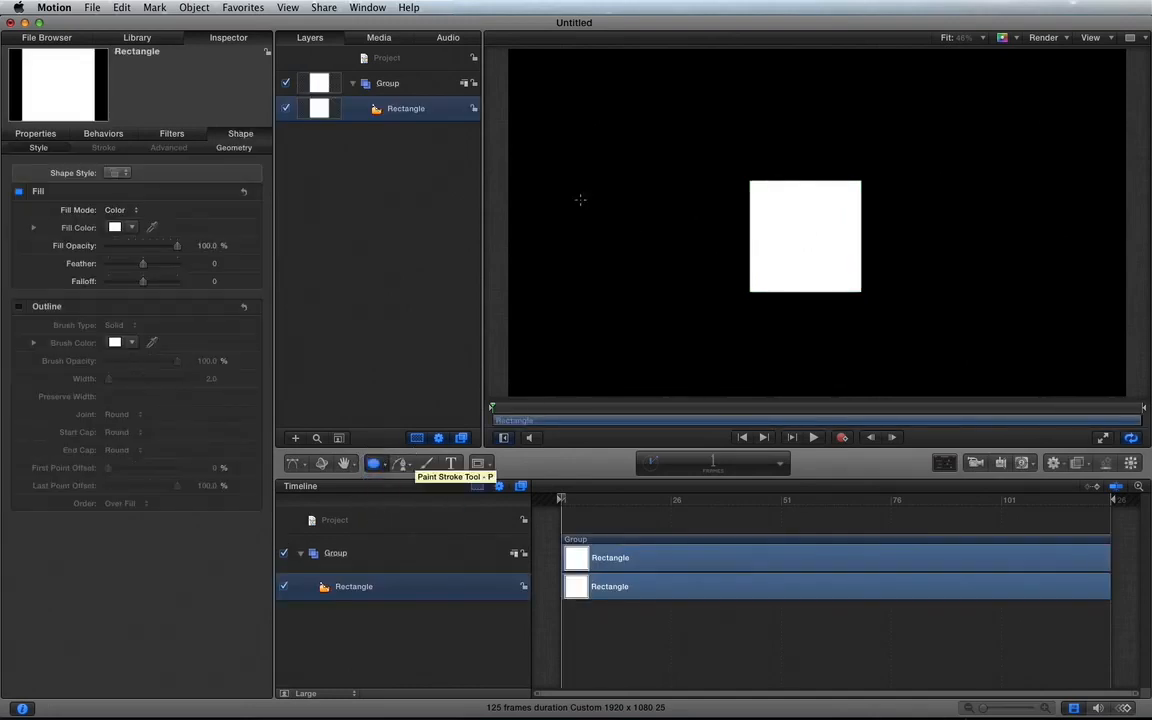
drag(626, 121, 716, 200)
key(shift)
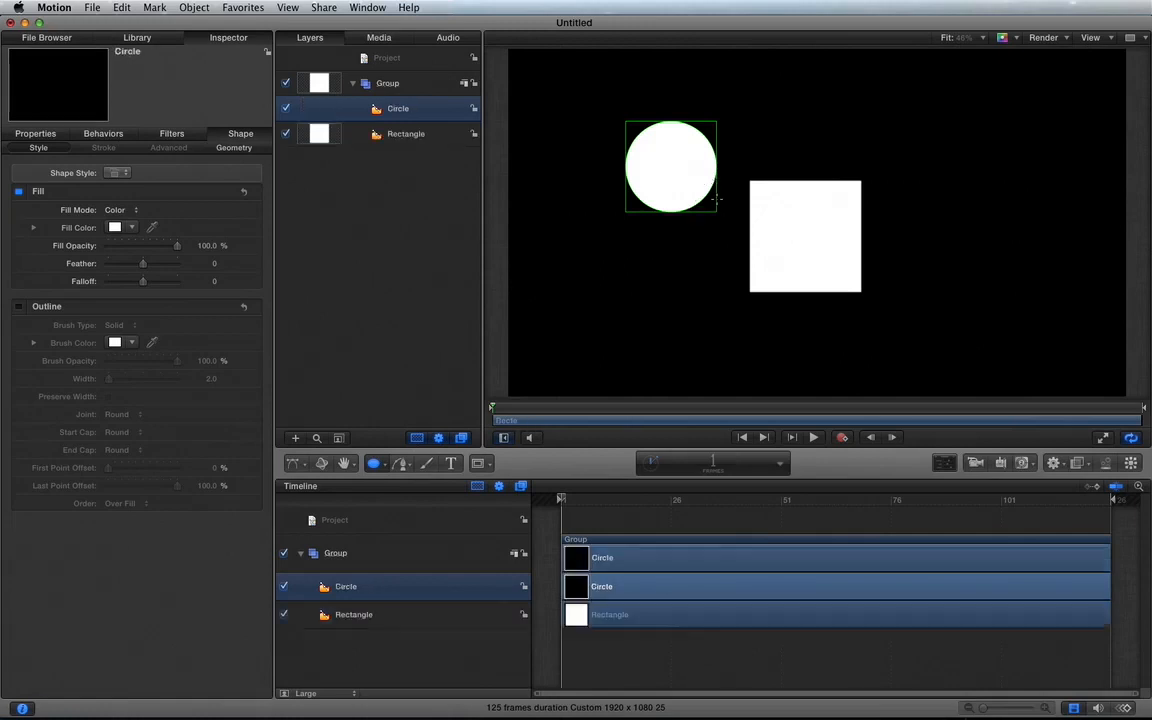
key(super+z)
key(super+z)
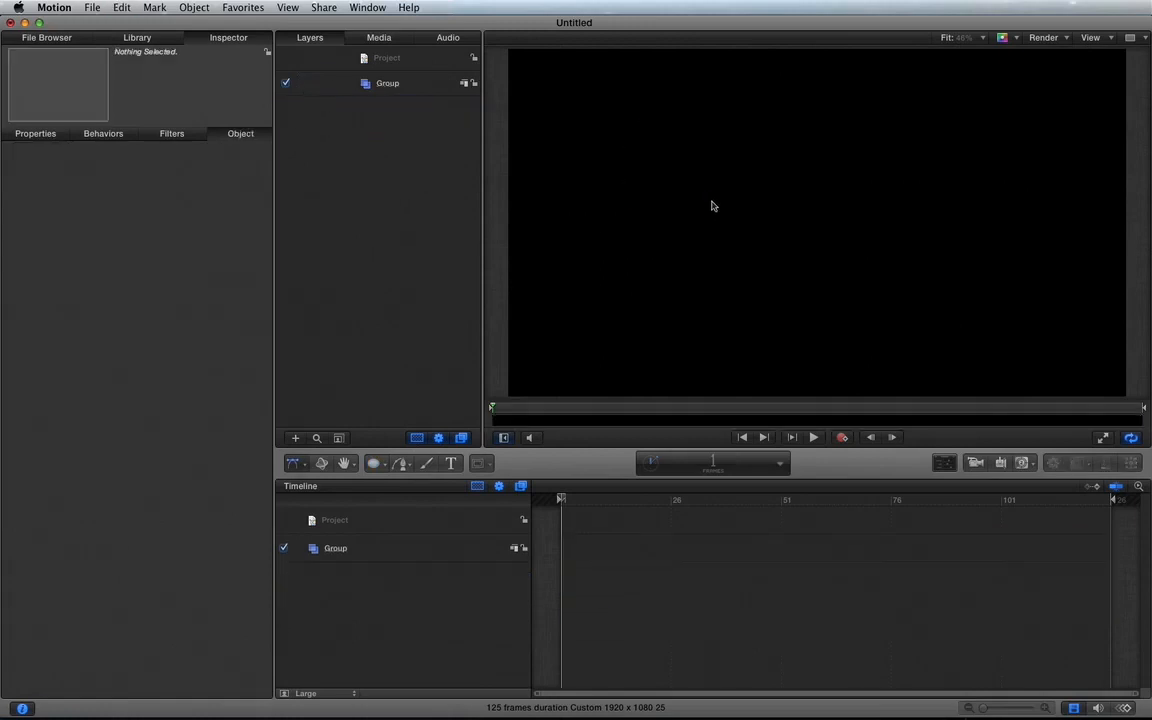
Step: Try drawing a circle near the canvas centre and another at its upper left, undoing each one
click(373, 463)
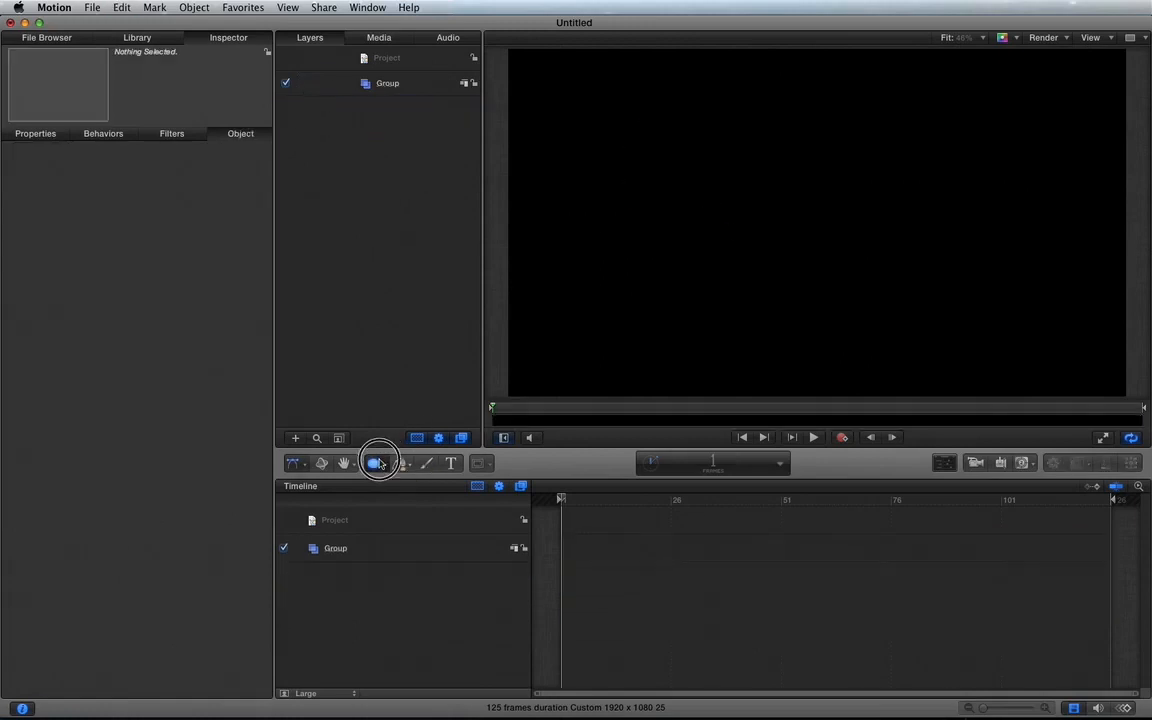
click(388, 510)
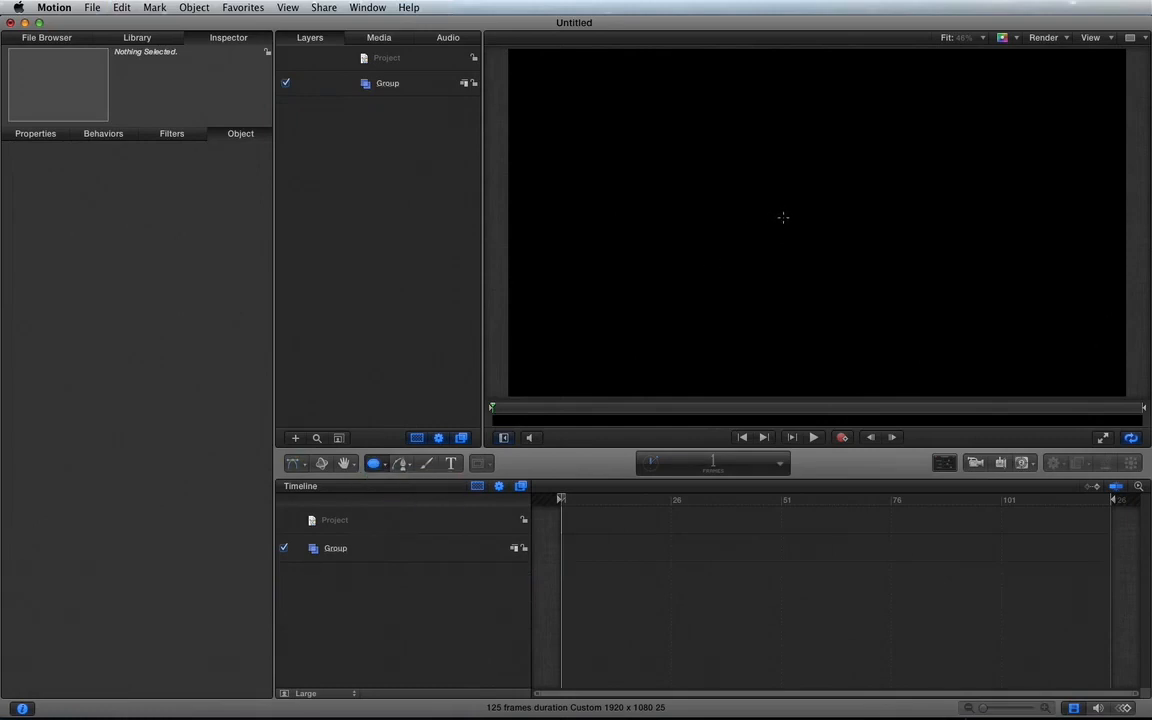
drag(781, 218, 805, 260)
key(super+z)
click(373, 463)
mouse_move(662, 142)
mouse_down()
mouse_move(758, 208)
mouse_move(728, 190)
mouse_up()
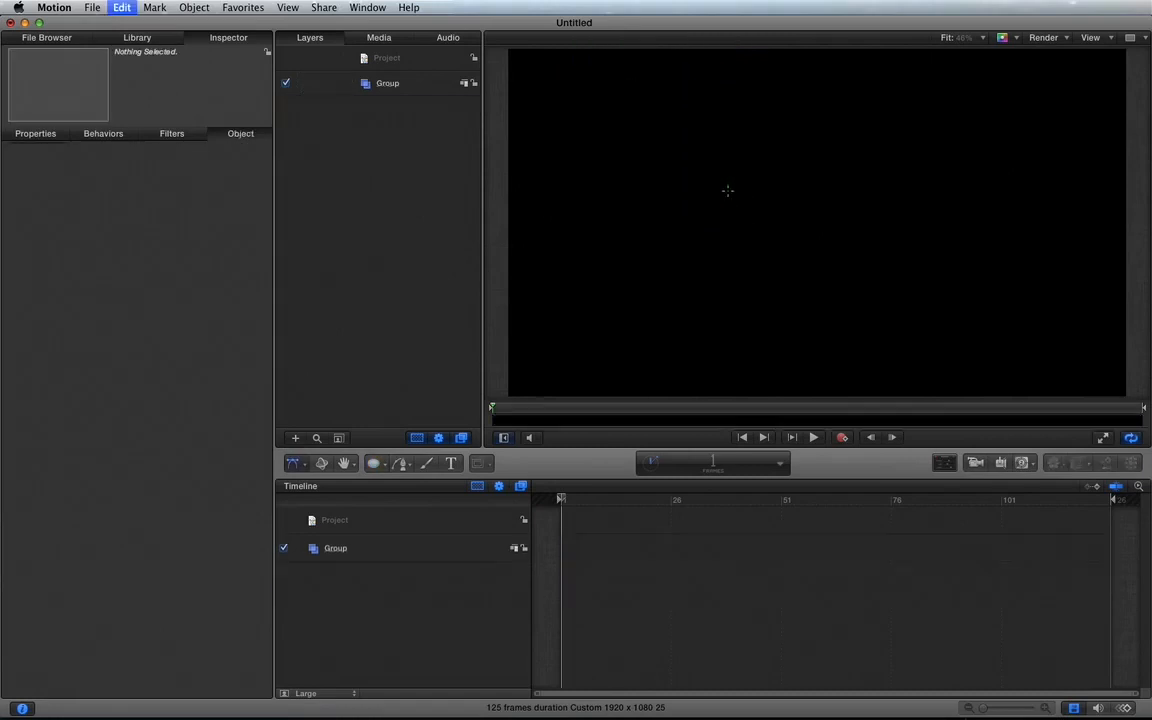
key(super+z)
Step: Try drawing a slightly sloping line across the upper middle of the canvas with the Line tool, and undo it
drag(376, 463, 697, 264)
drag(374, 463, 386, 540)
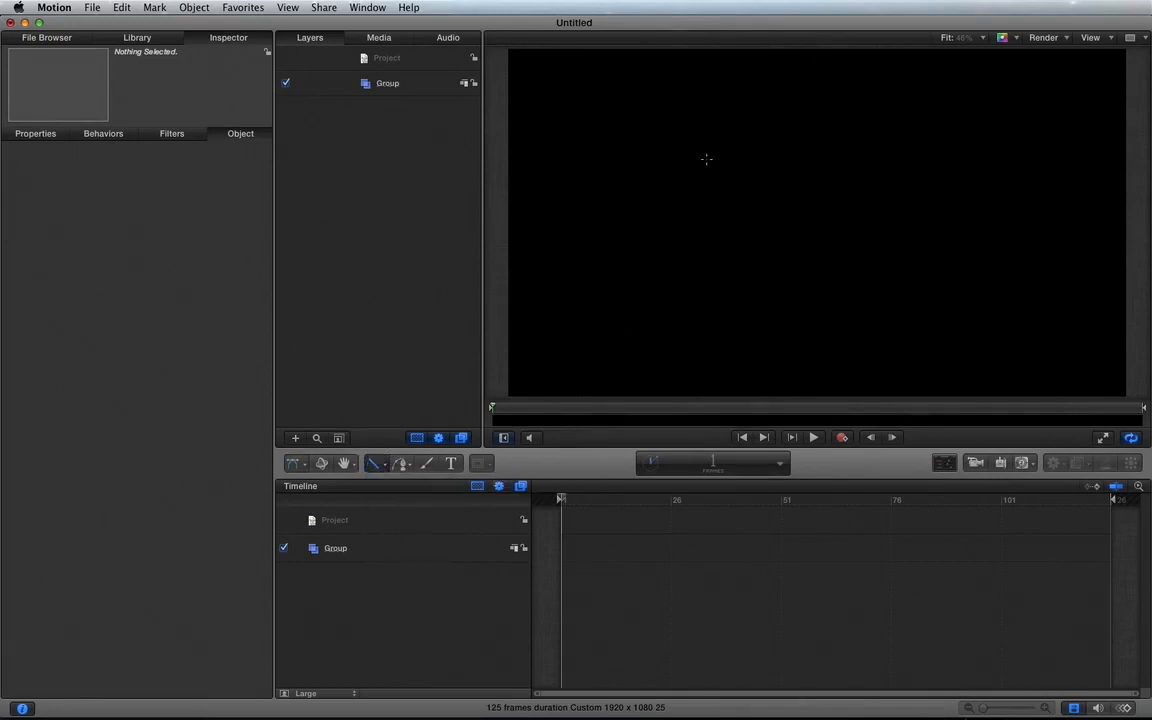
mouse_move(707, 160)
mouse_down()
mouse_move(770, 191)
mouse_move(810, 170)
mouse_move(868, 160)
mouse_move(868, 172)
mouse_move(818, 249)
mouse_move(823, 265)
mouse_move(815, 208)
mouse_move(851, 157)
mouse_move(792, 309)
mouse_move(692, 352)
mouse_move(789, 301)
mouse_move(877, 207)
mouse_move(663, 198)
mouse_move(722, 93)
mouse_move(777, 131)
mouse_move(676, 175)
mouse_move(795, 162)
mouse_move(787, 200)
mouse_move(823, 193)
mouse_up()
key(super+z)
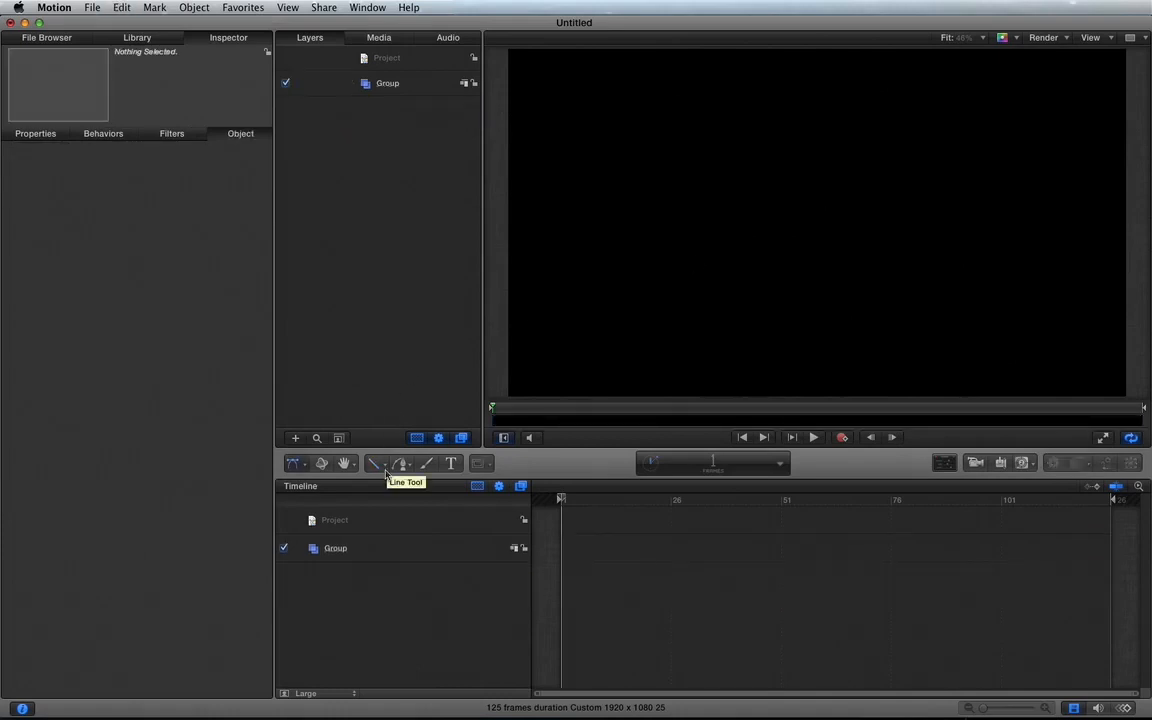
Step: Draw a perfect filled circle outward from a centre point near the middle of the canvas
drag(378, 464, 396, 509)
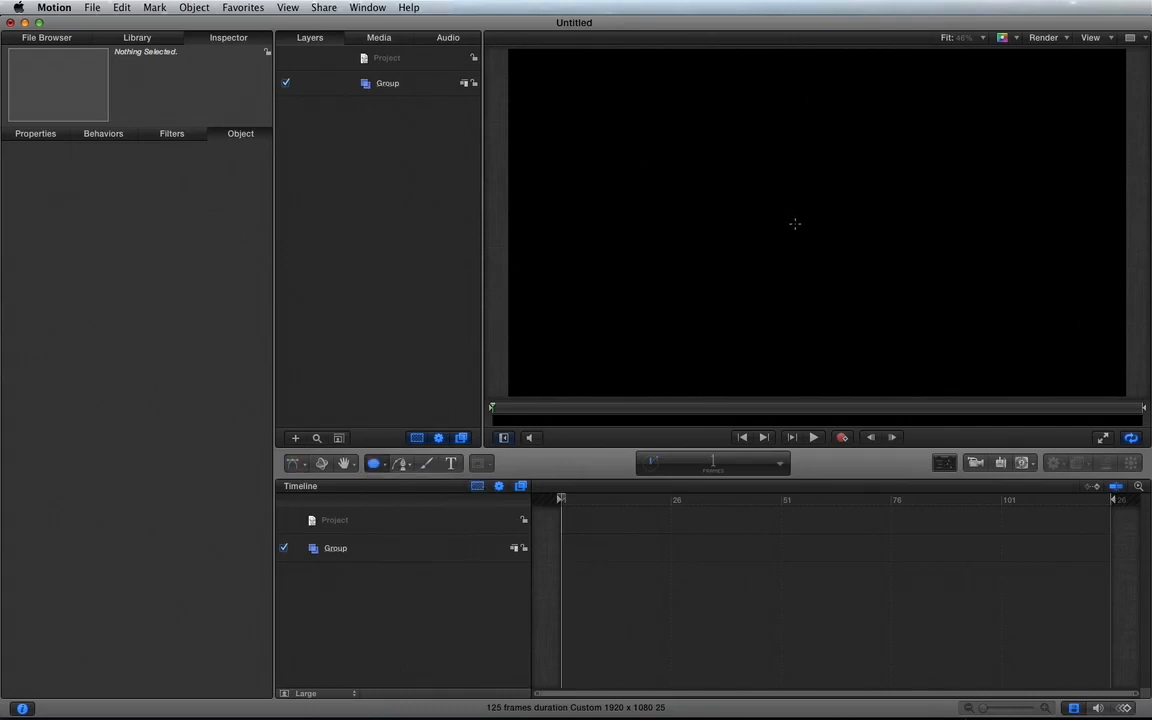
drag(795, 224, 871, 295)
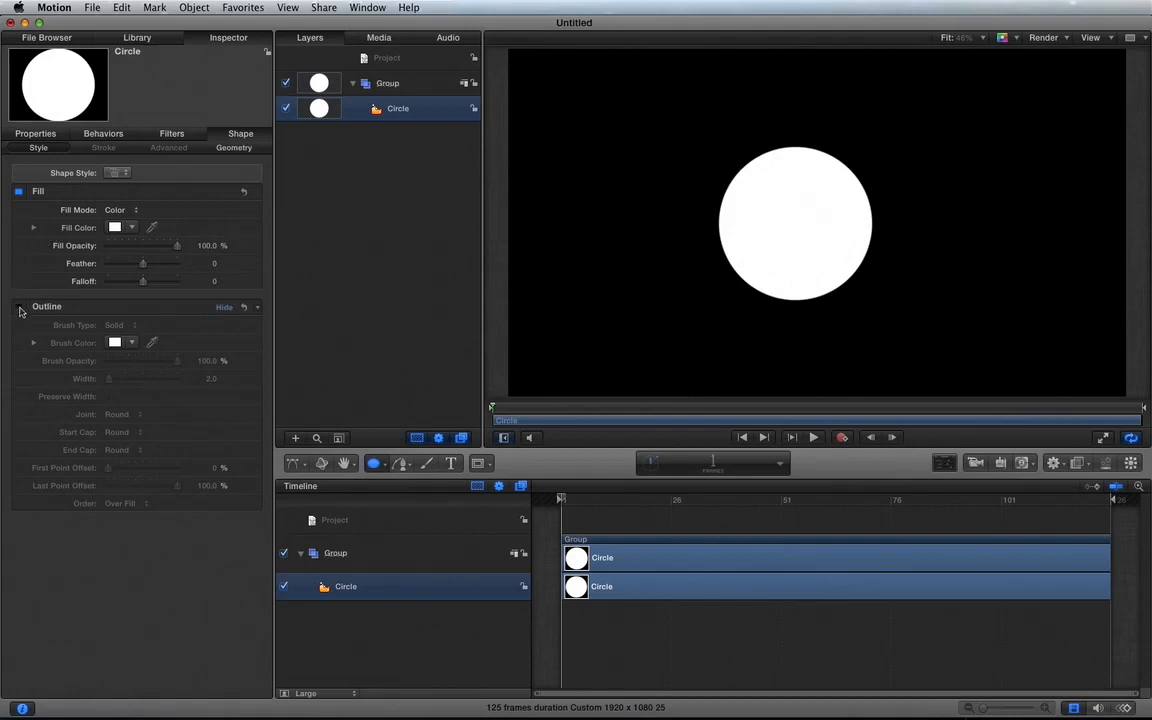
Step: Try a solid brown outline with a width of 37 on the circle, and disable the outline again
click(19, 308)
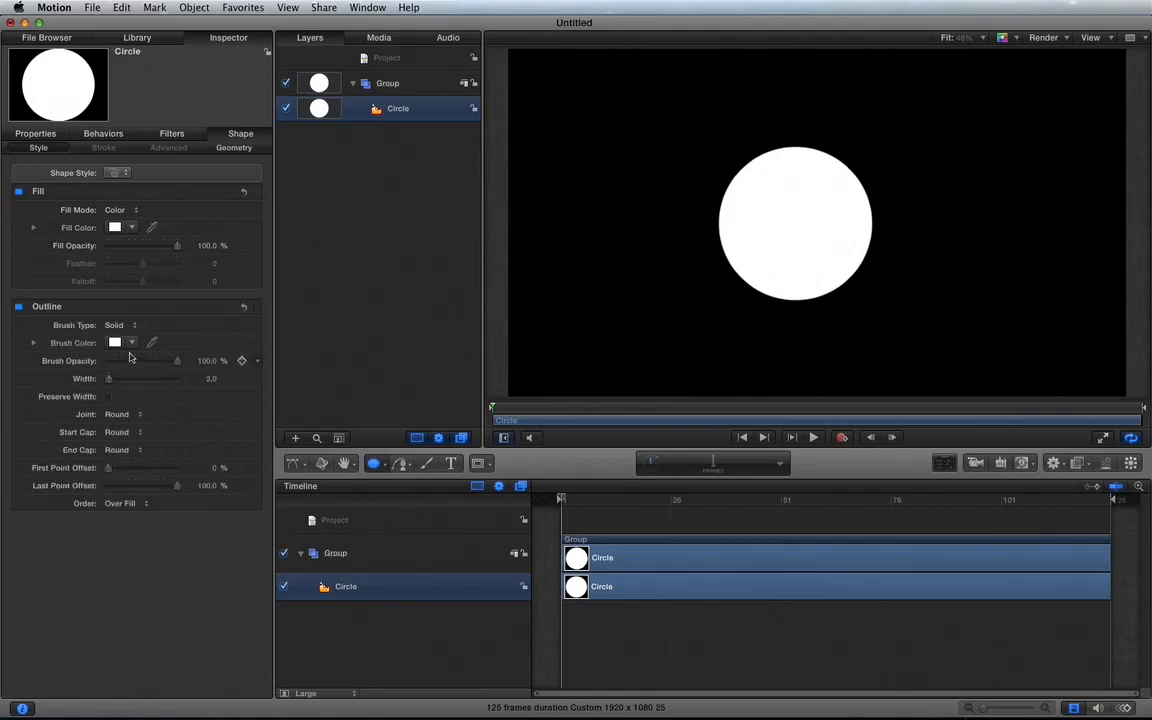
click(131, 344)
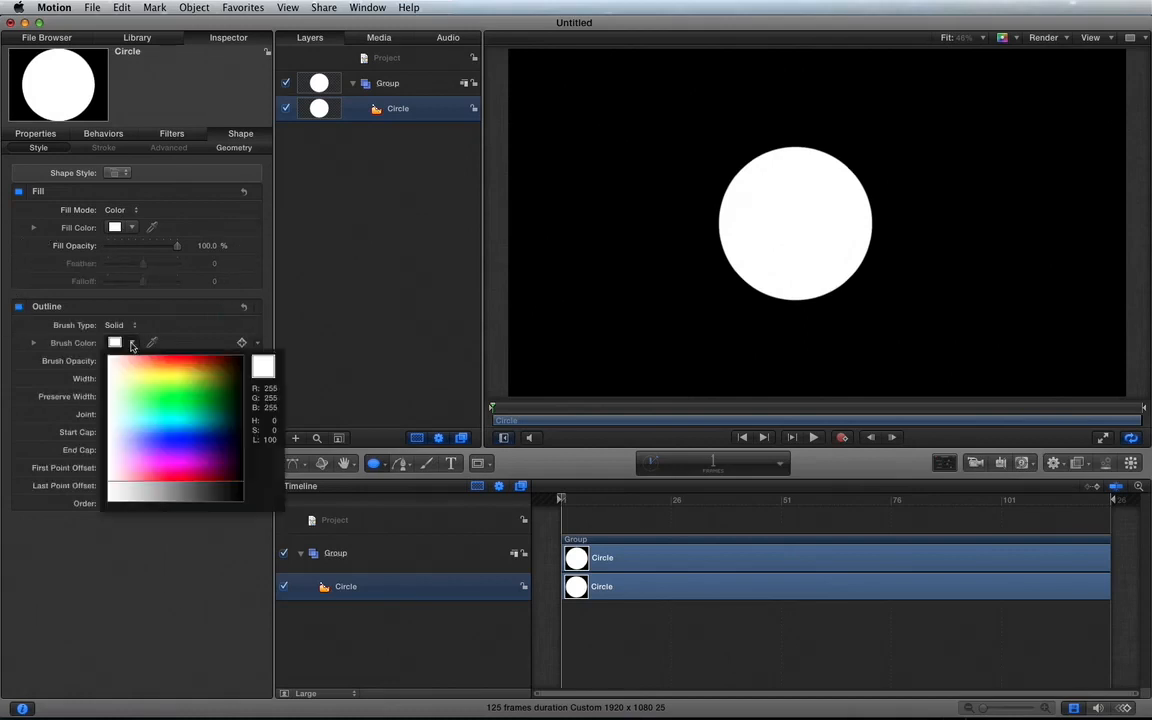
click(212, 361)
drag(109, 382, 135, 380)
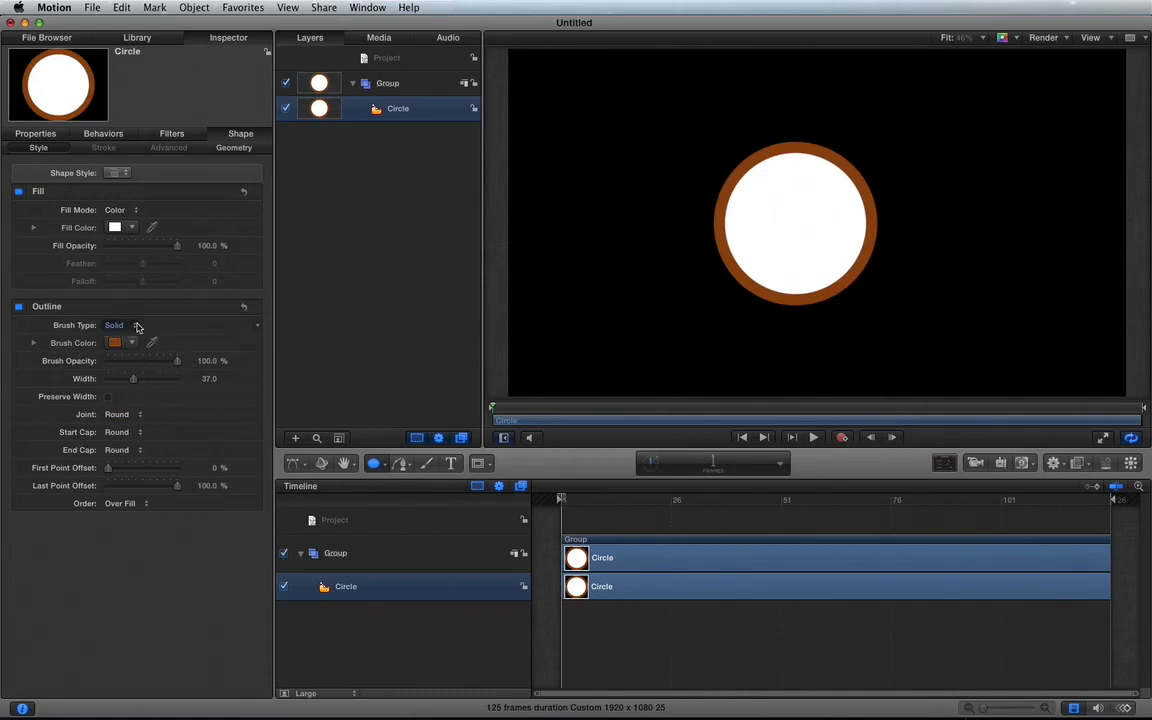
click(18, 308)
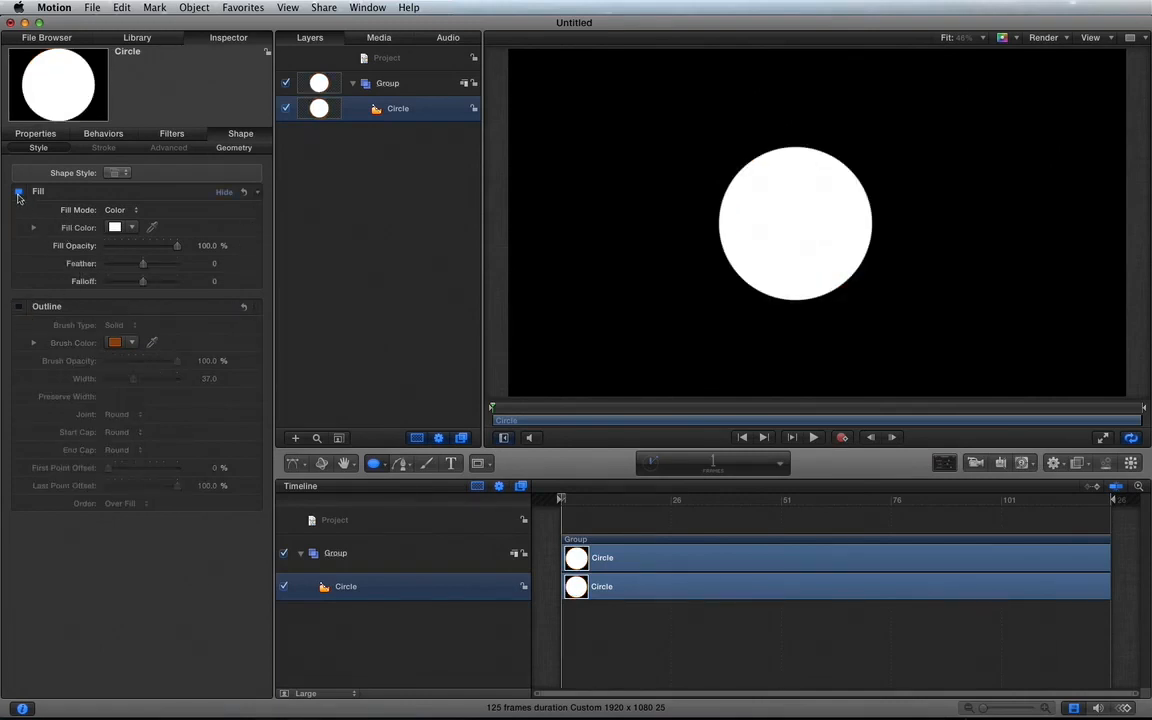
Step: Switch the circle's fill mode to Gradient and move its colour stops closer together, placing the blue stop at 77.36 %
click(131, 213)
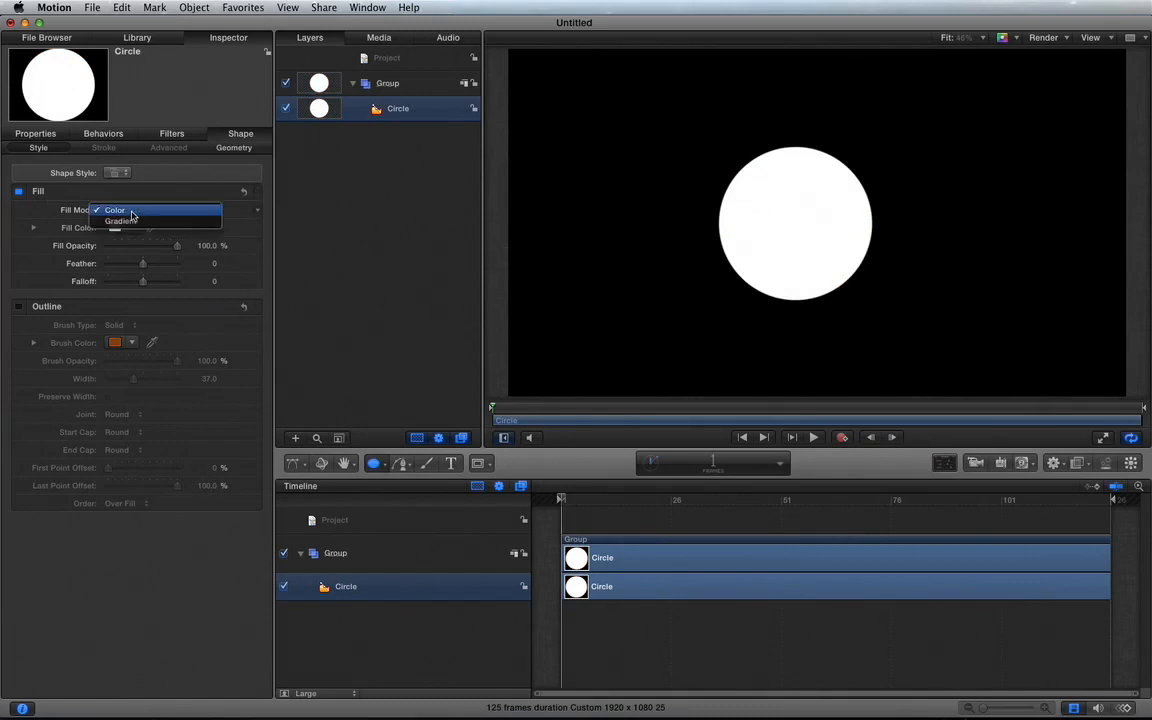
click(131, 222)
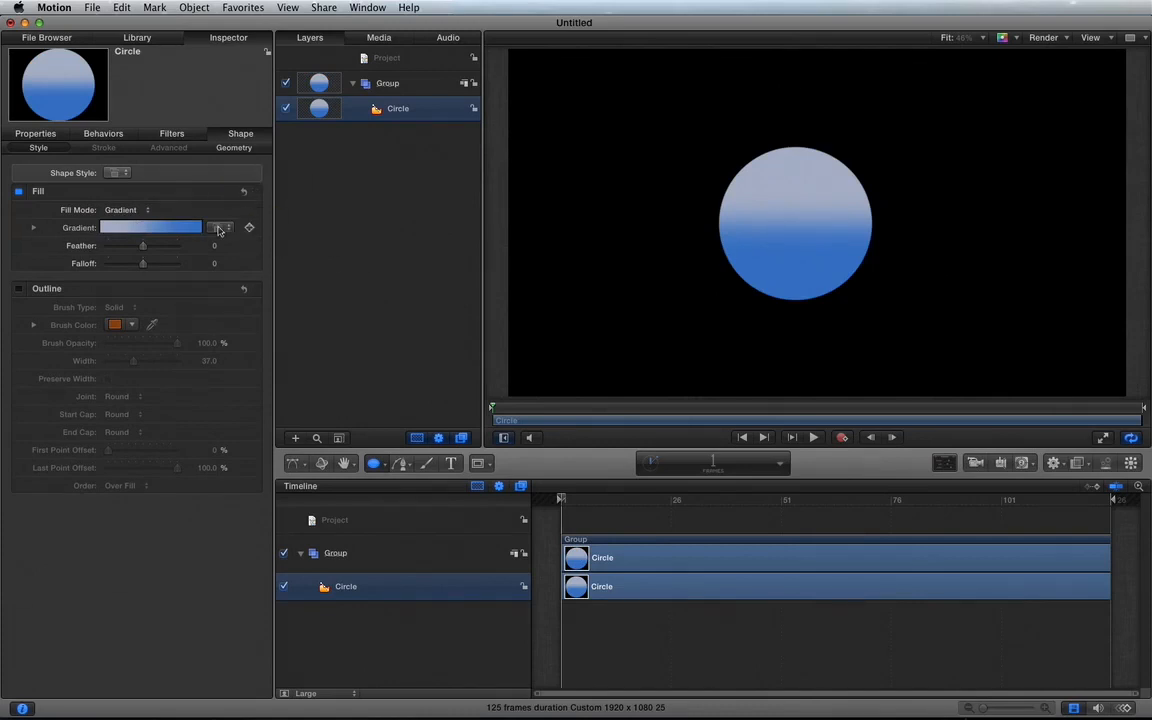
click(33, 229)
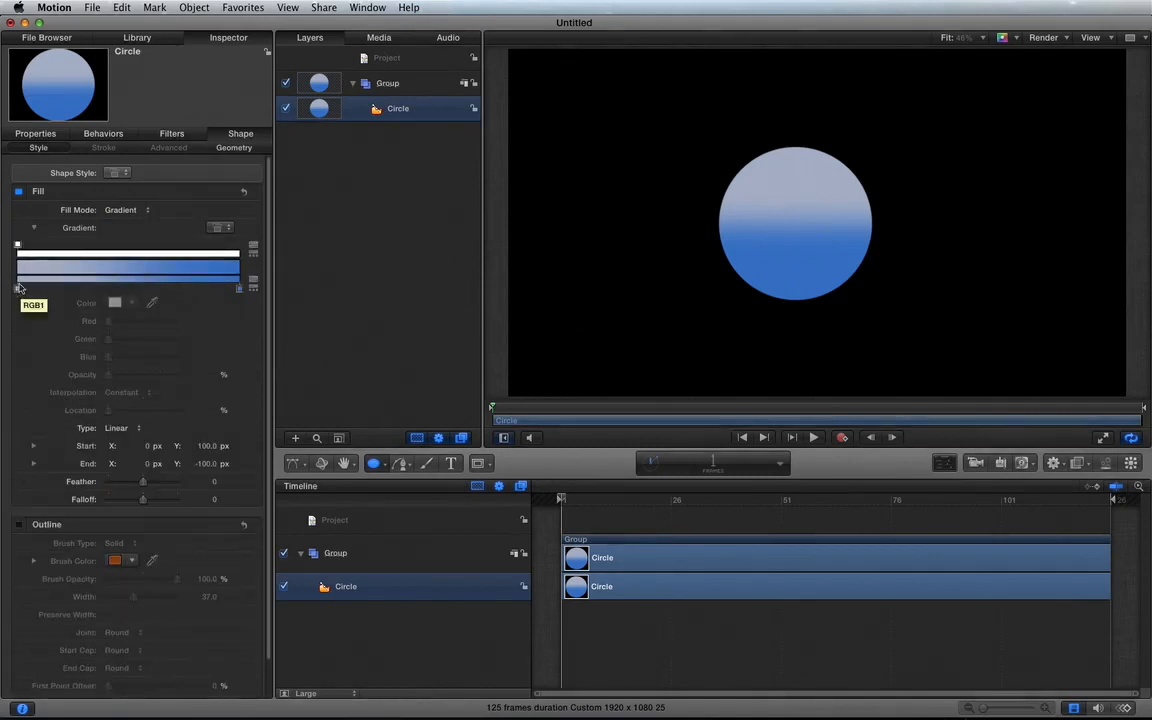
mouse_move(17, 292)
mouse_down()
mouse_move(224, 295)
mouse_move(154, 285)
mouse_move(189, 288)
mouse_up()
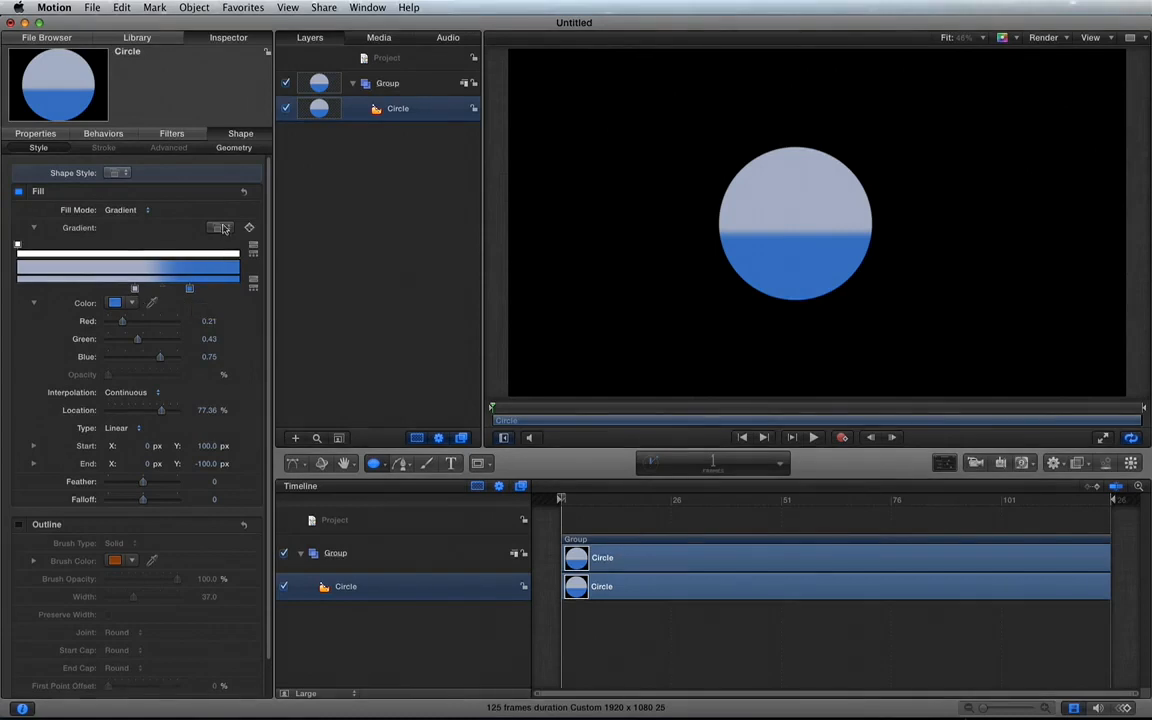
Step: Apply the dark red and orange gradient preset to the circle and spread its red colour stops outward, the last one to 83.45 %
click(220, 228)
click(236, 301)
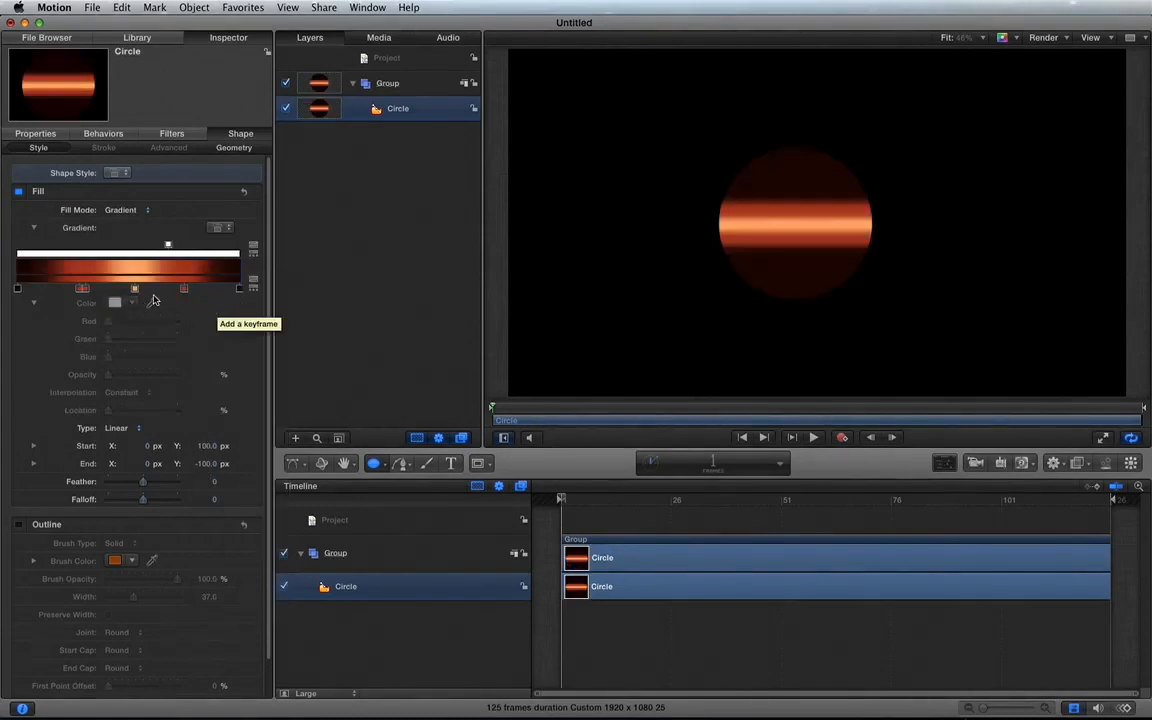
click(60, 289)
mouse_move(55, 290)
mouse_down()
mouse_move(41, 289)
mouse_move(74, 289)
mouse_up()
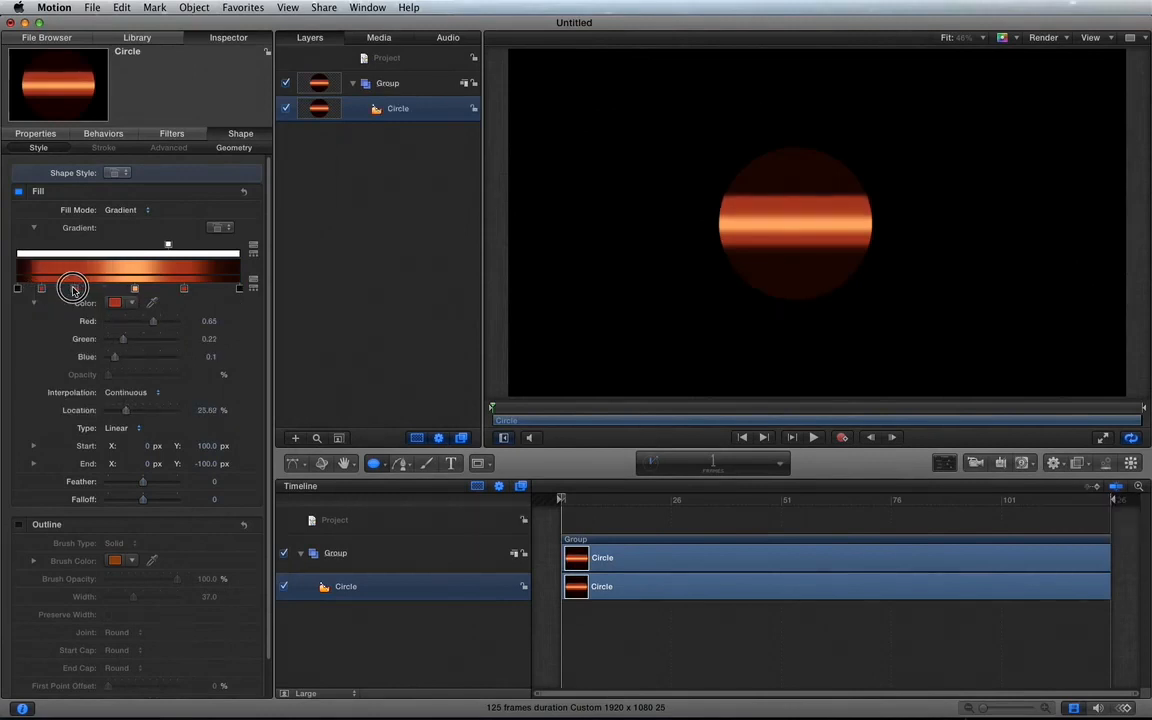
drag(183, 292, 201, 290)
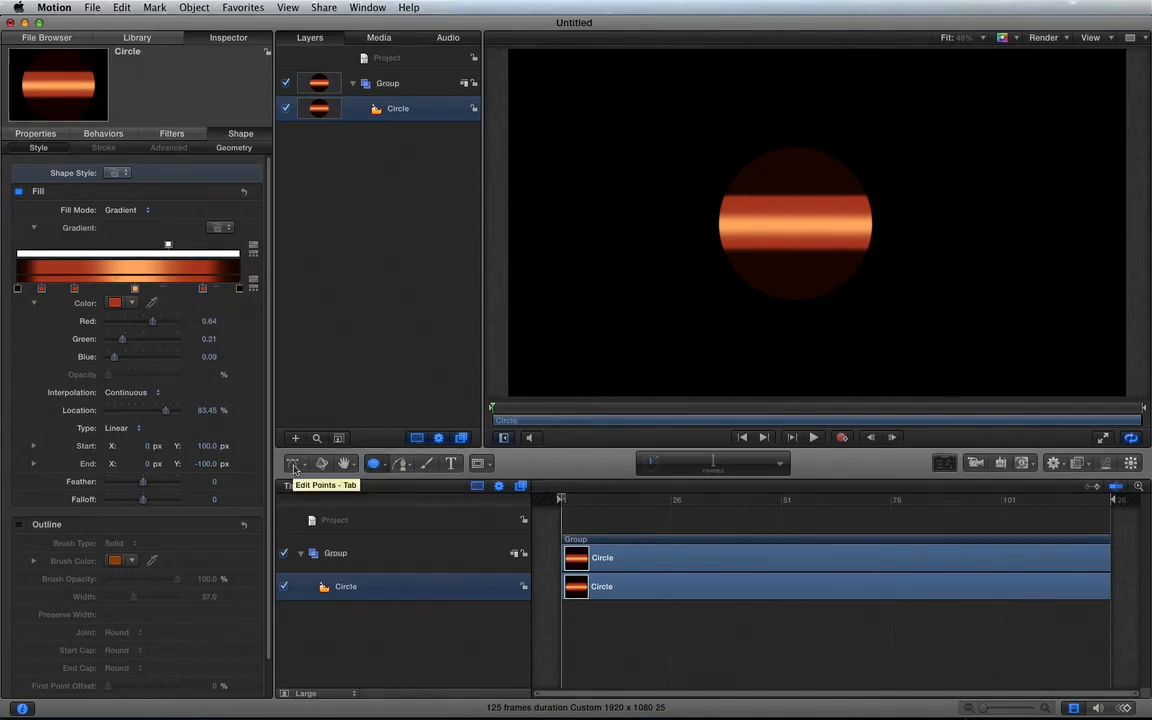
Step: Tilt the circle's gradient on the canvas by moving its start point to about X -175 px, Y 243 px
drag(295, 467, 314, 649)
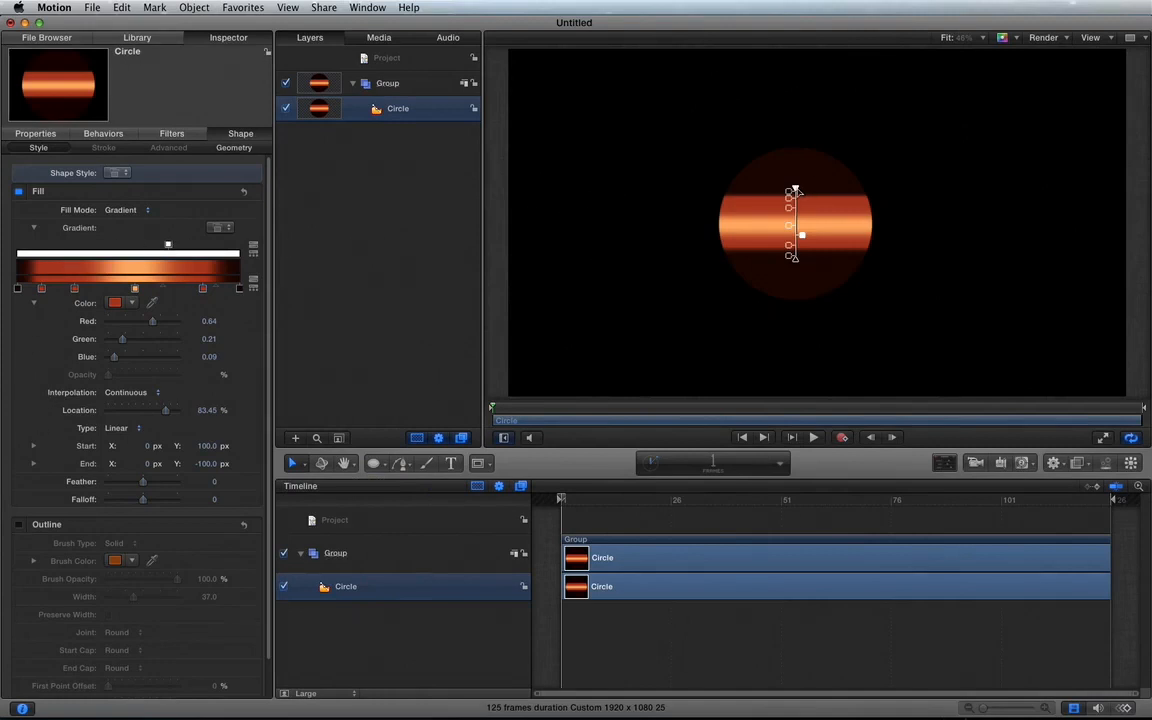
drag(794, 190, 735, 146)
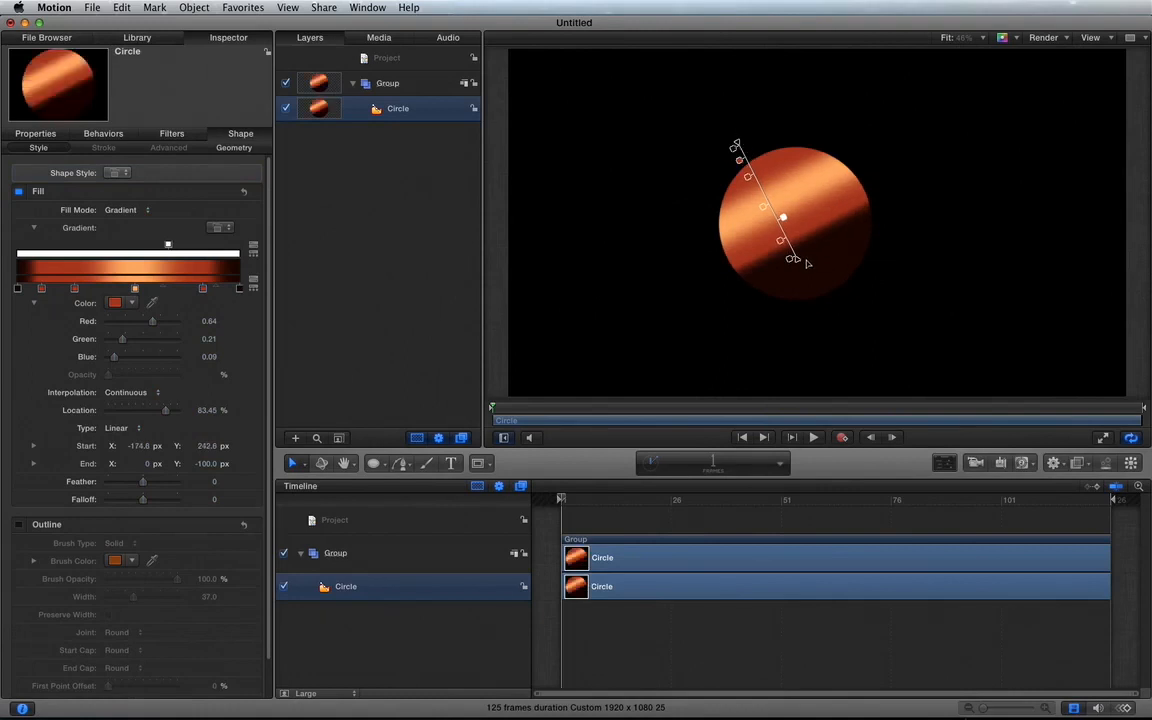
Step: Stretch the circle's gradient end point to about X 239 px, Y -225 px, and move its first two red stops inward, the first to 20.53 %
drag(793, 259, 871, 297)
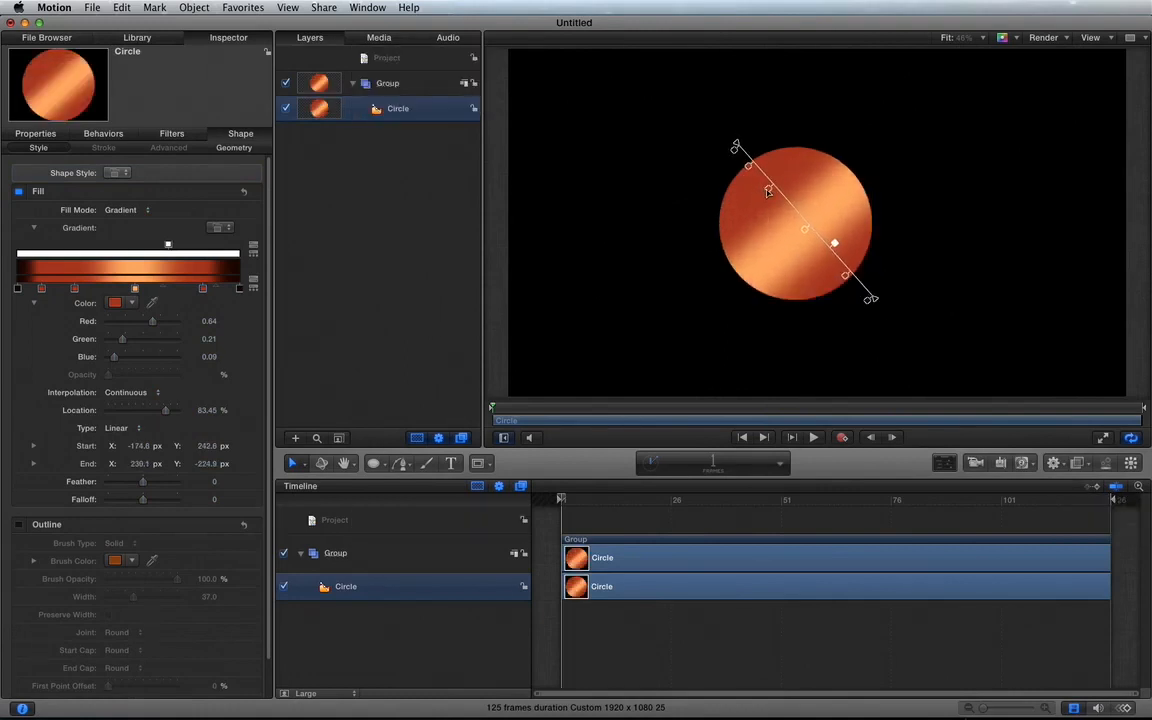
mouse_move(769, 192)
mouse_down()
mouse_move(784, 205)
mouse_move(745, 170)
mouse_move(771, 195)
mouse_move(764, 186)
mouse_up()
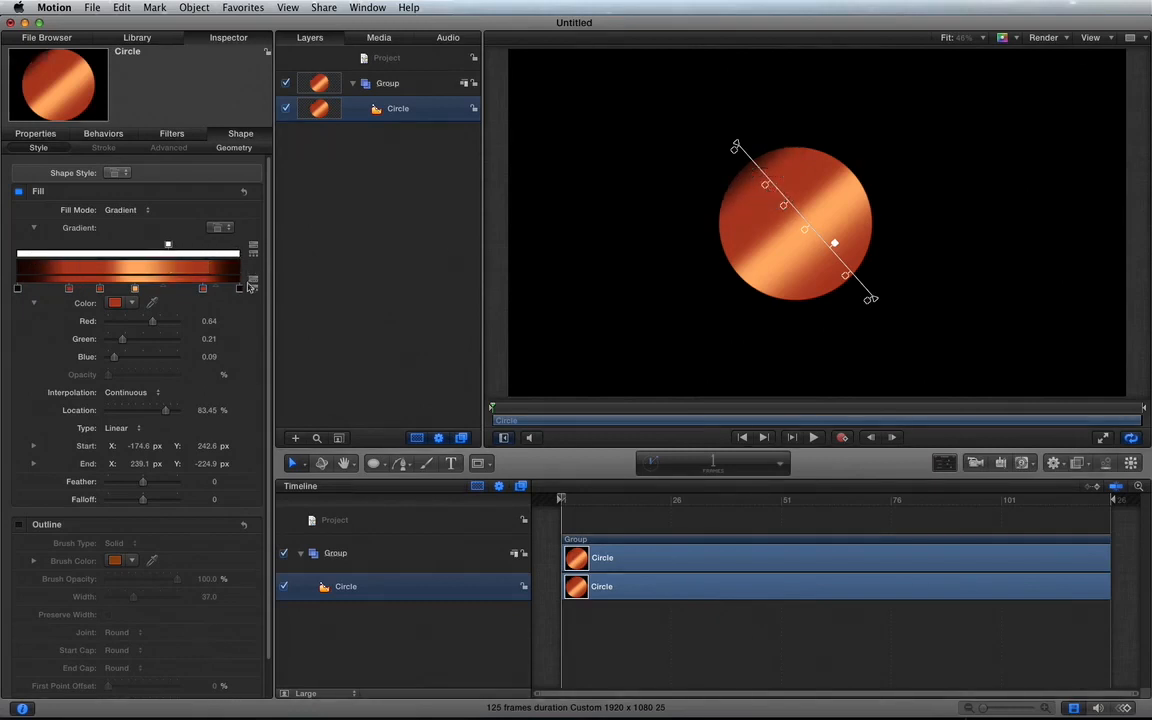
click(67, 289)
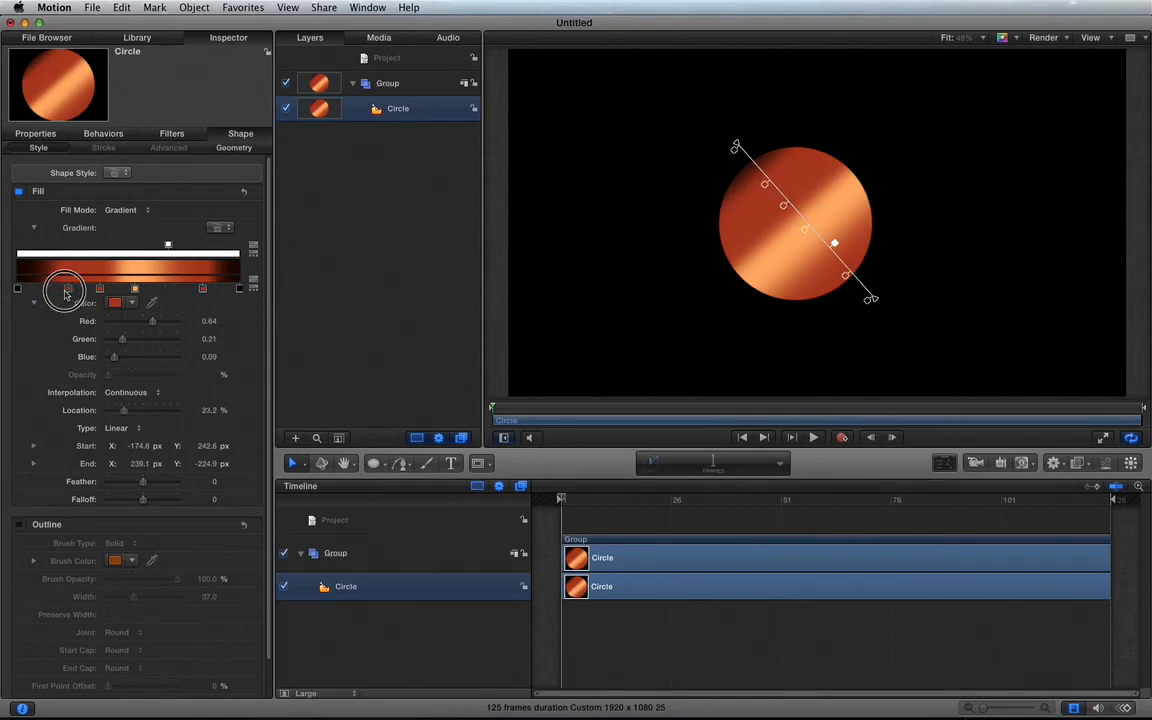
drag(67, 291, 63, 289)
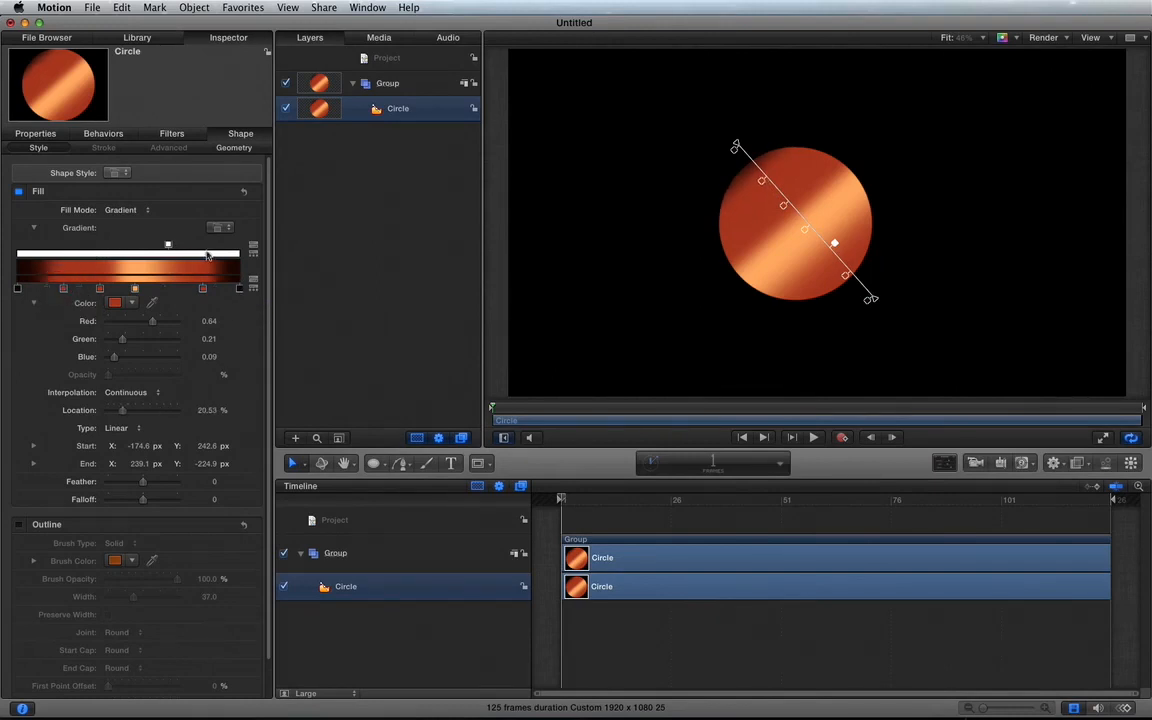
Step: Add a second opacity stop at 88.96 % with 0 % opacity to the gradient, and move the fully opaque stop to 24.73 %
click(214, 254)
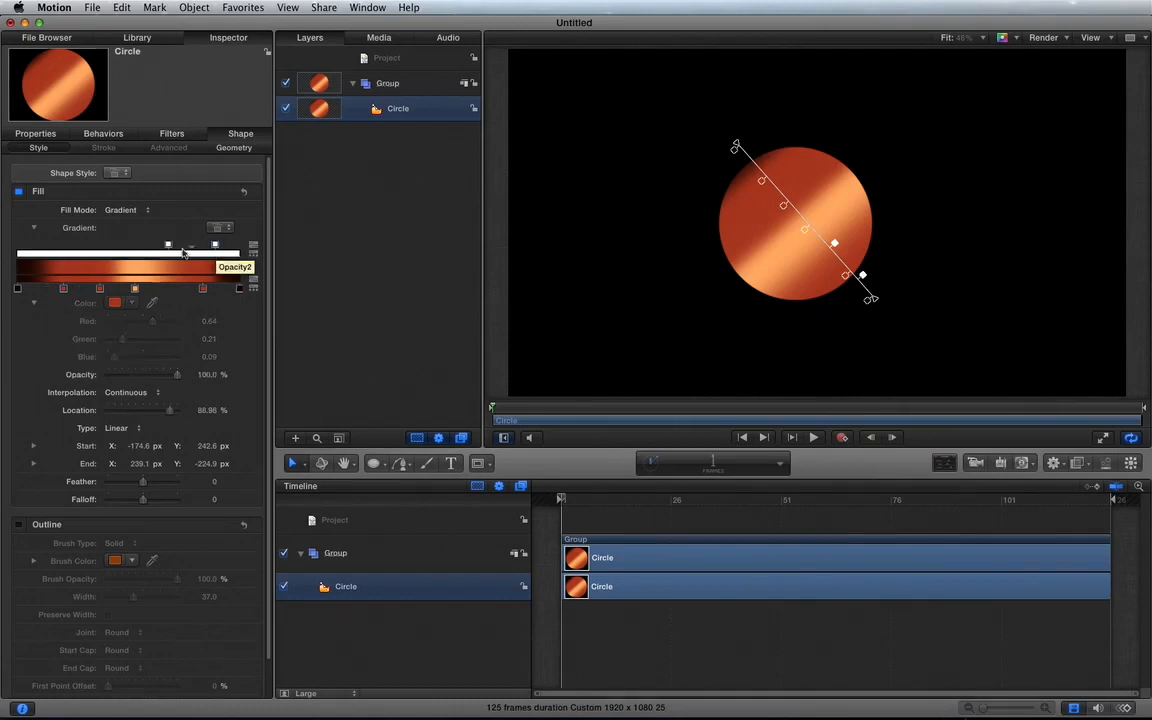
drag(168, 245, 98, 244)
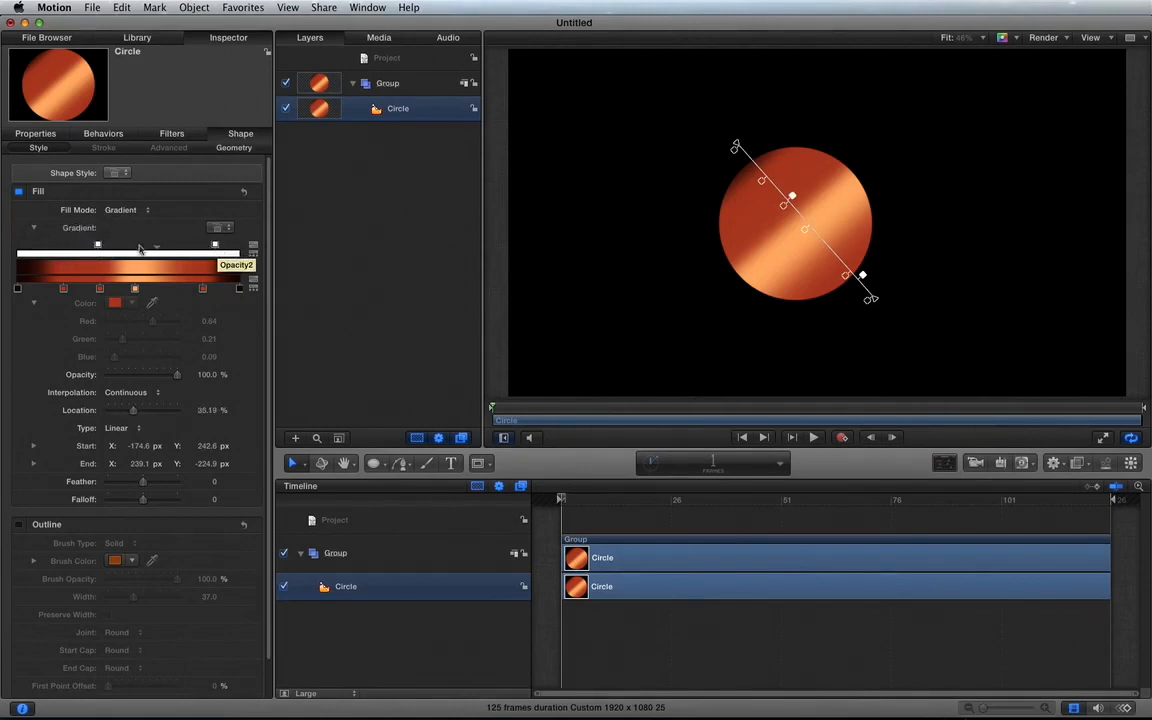
mouse_move(98, 246)
mouse_down()
mouse_move(41, 246)
mouse_move(82, 247)
mouse_up()
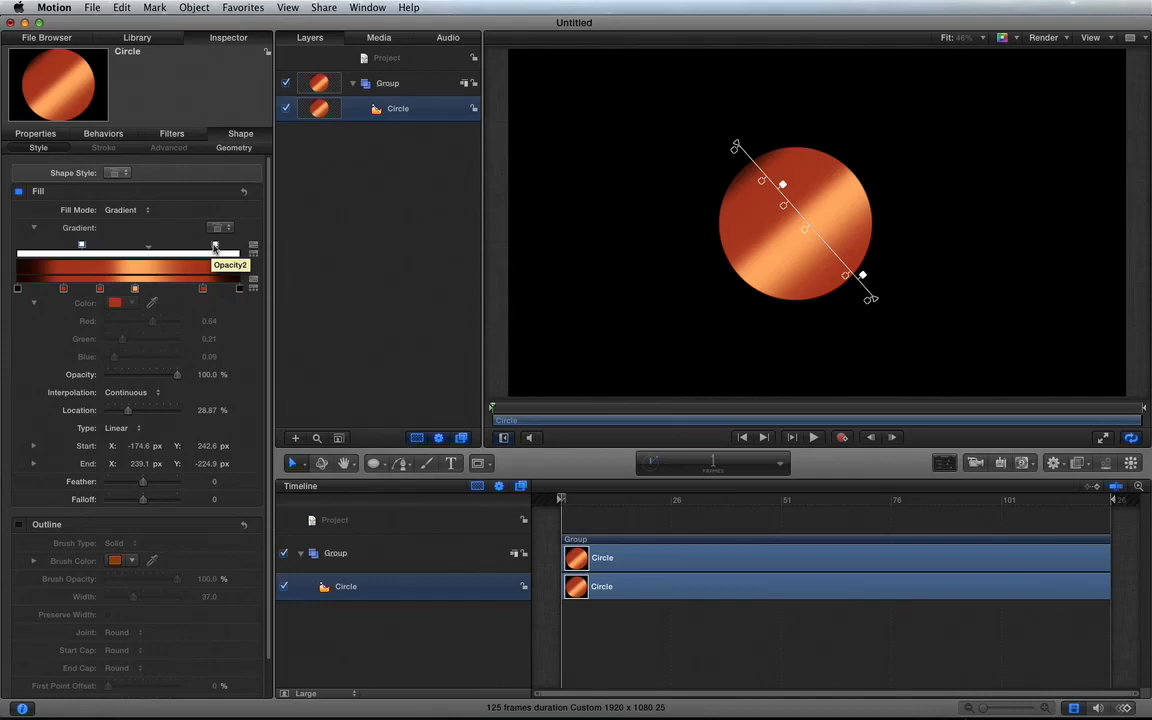
drag(214, 247, 285, 273)
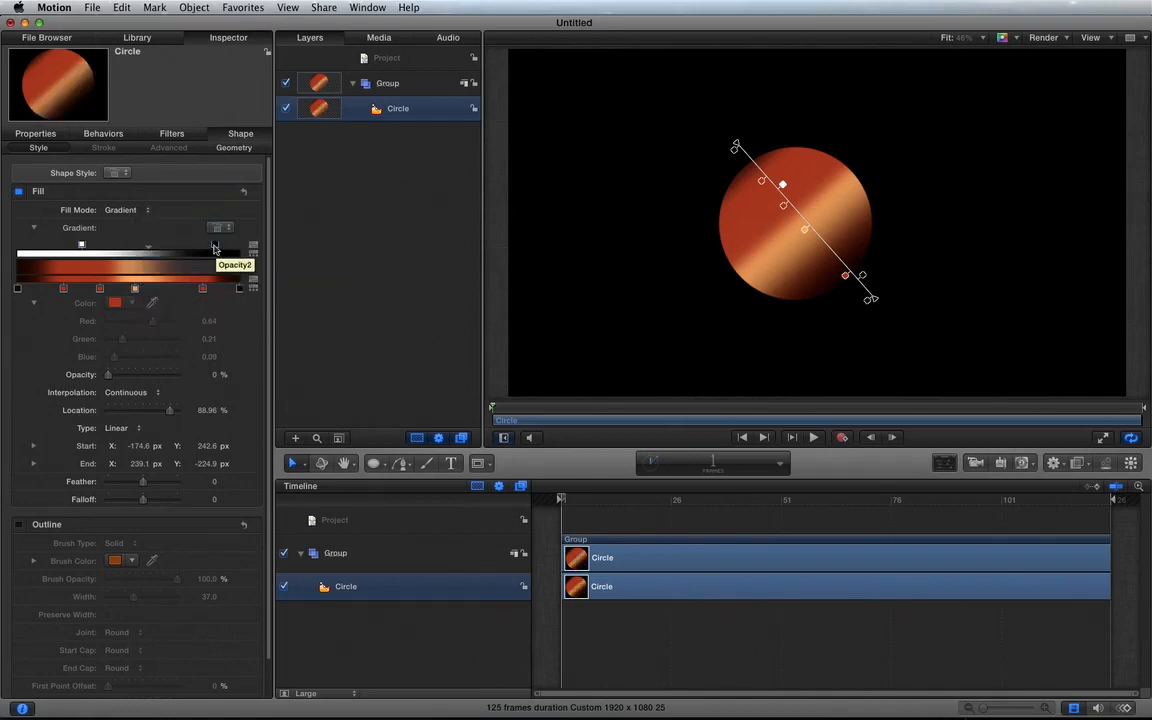
drag(82, 246, 72, 246)
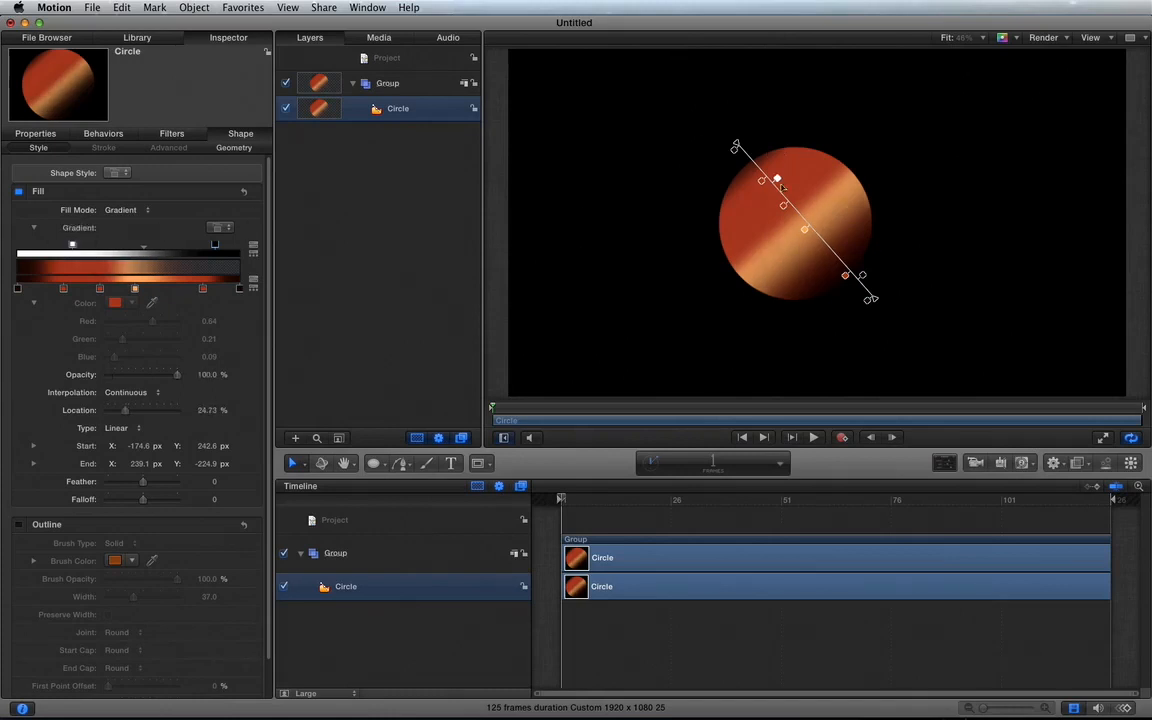
Step: Move the opaque stop to 9.1 % and the transparent stop near the gradient's middle on the canvas, with their midpoint at about 63 %
drag(777, 183, 755, 158)
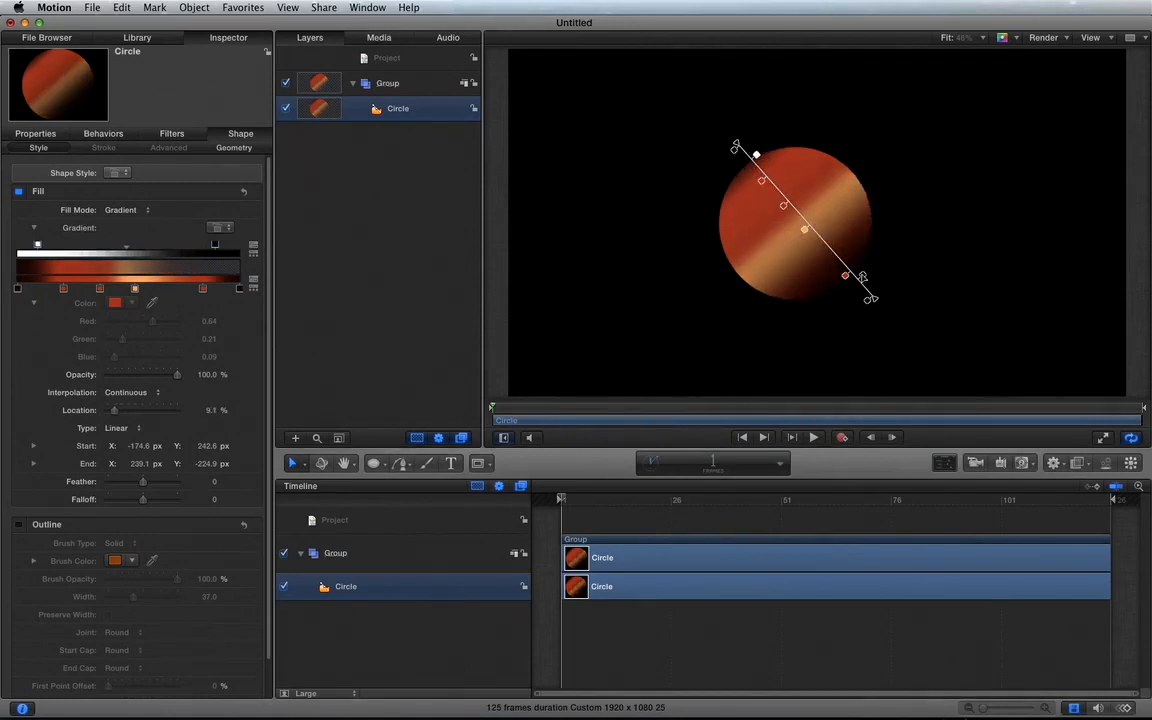
drag(862, 277, 809, 218)
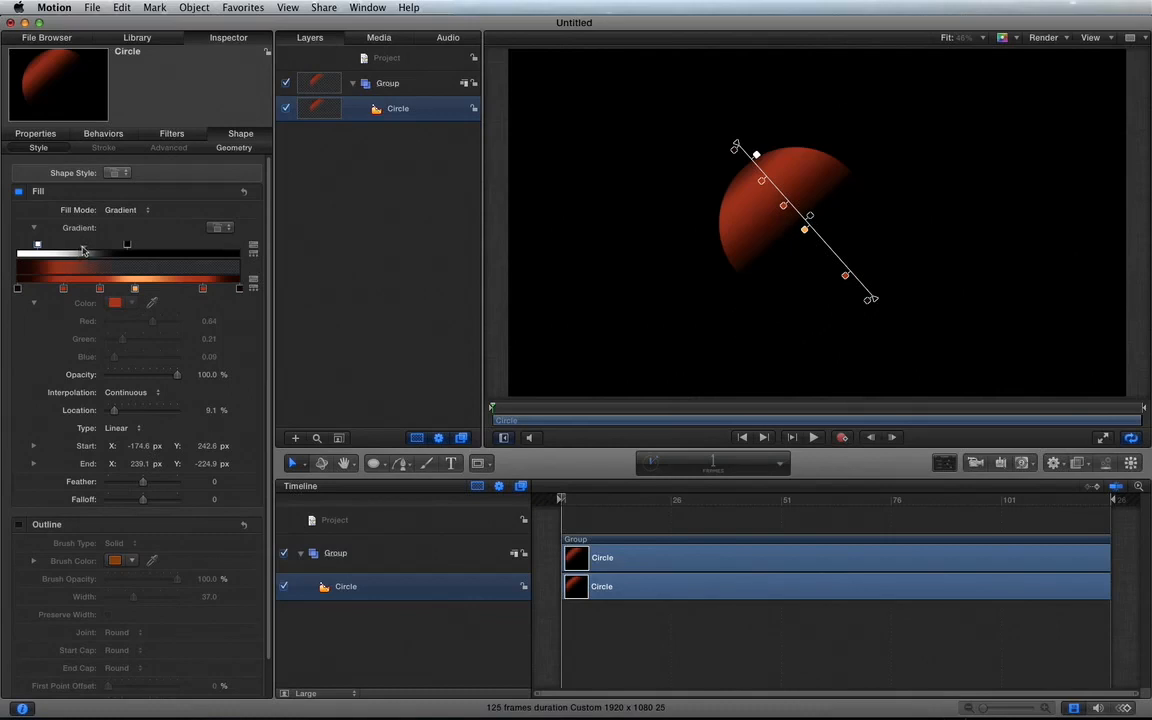
mouse_move(83, 250)
mouse_down()
mouse_move(102, 250)
mouse_move(84, 250)
mouse_up()
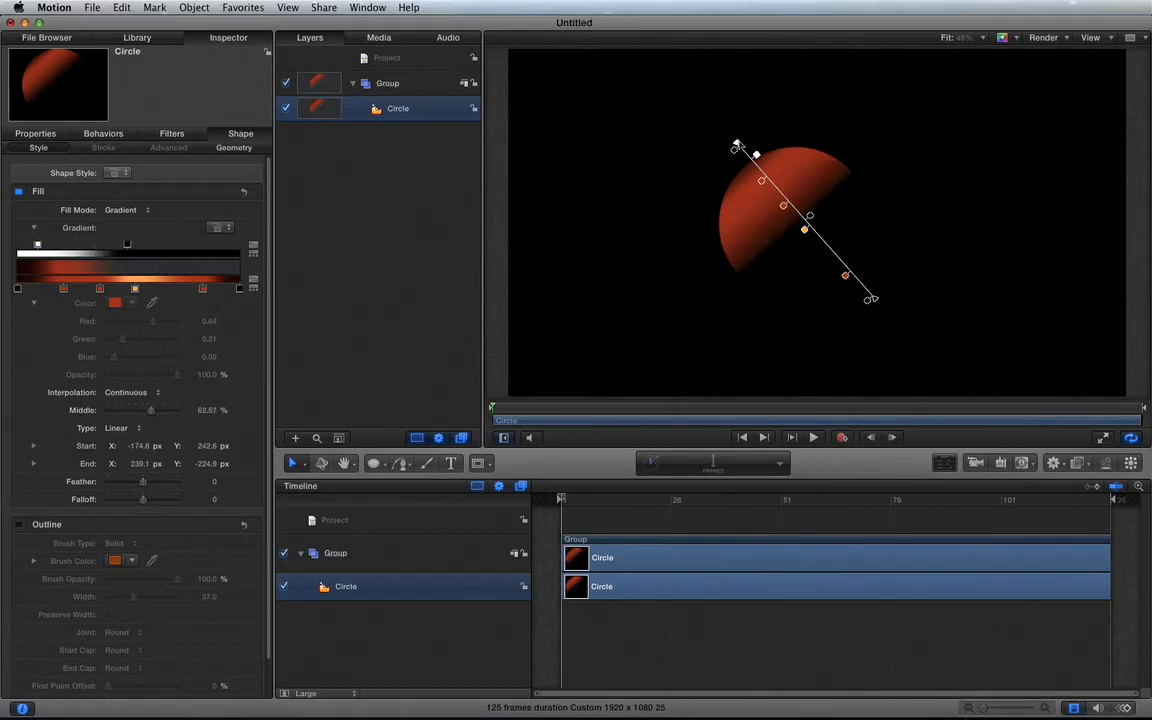
Step: Move the gradient's start point on the canvas to about X -122 px, Y 280 px, and reselect the circle
drag(736, 148, 753, 131)
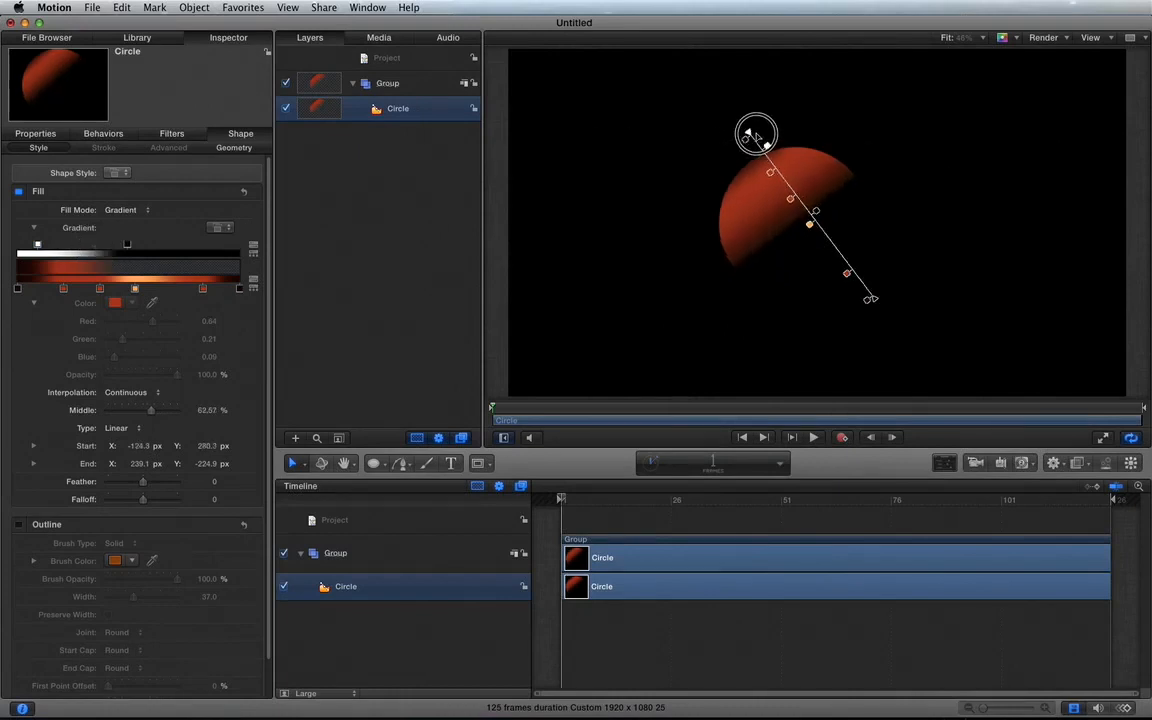
click(874, 303)
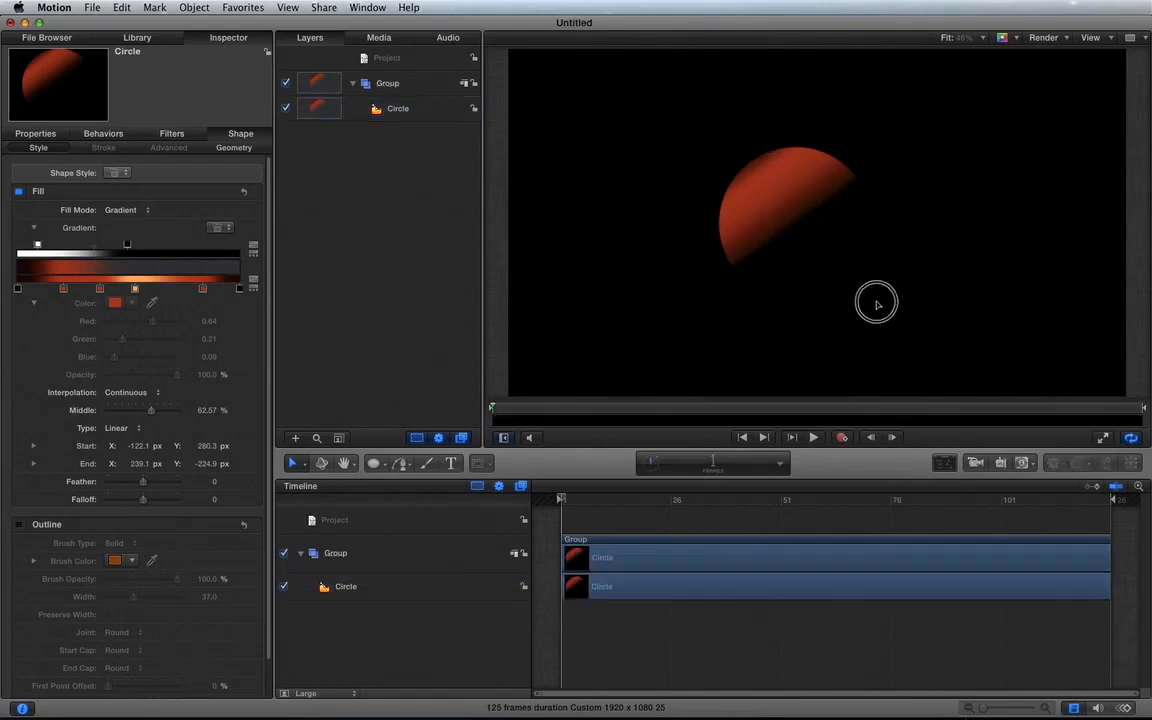
click(751, 216)
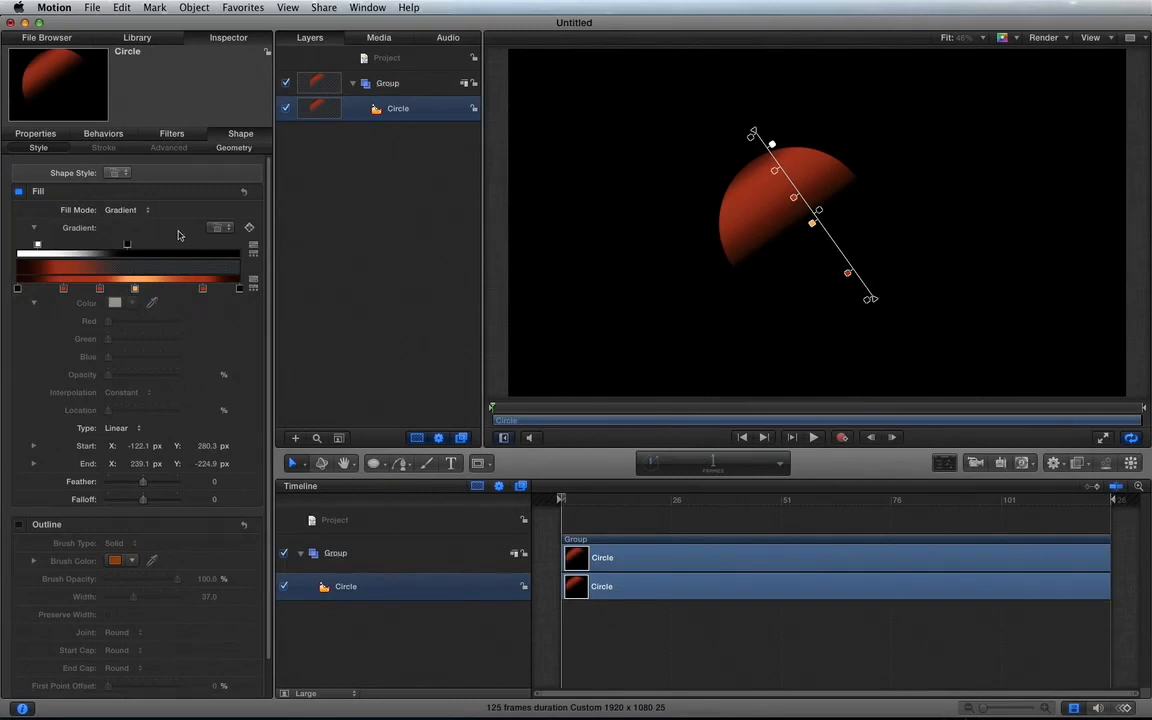
Step: Add a blue colour stop at 66.44 % to the gradient and move the transparent opacity stop outward to 89.33 %
click(166, 287)
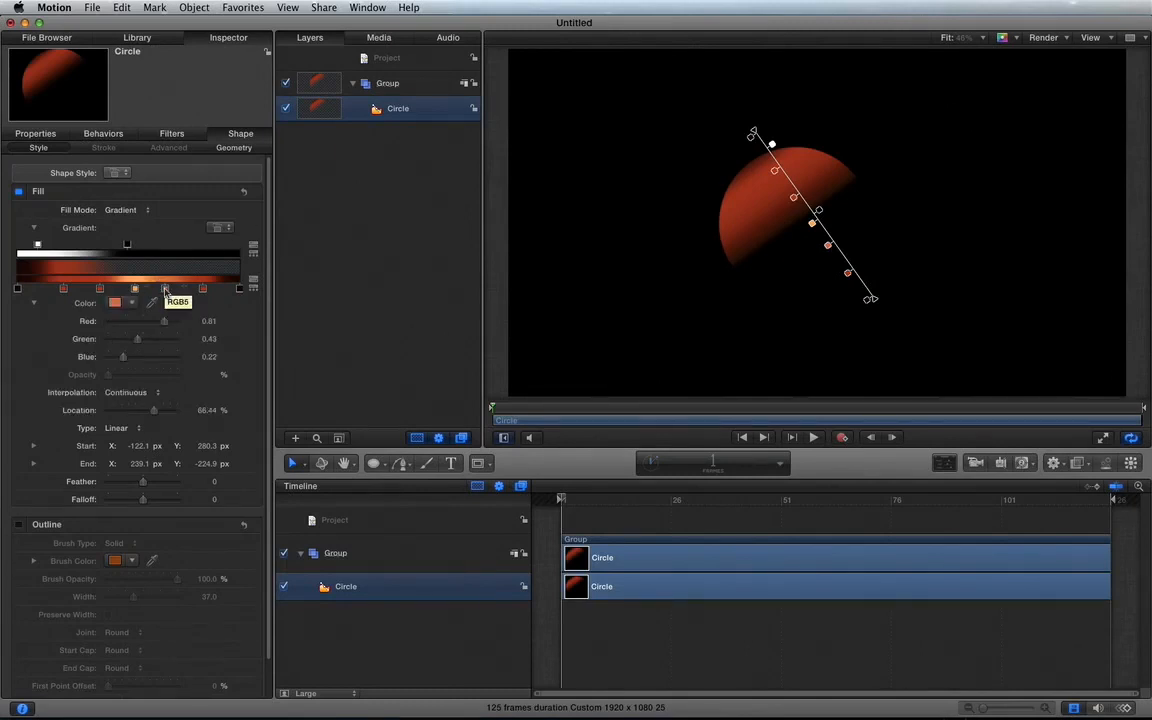
click(131, 302)
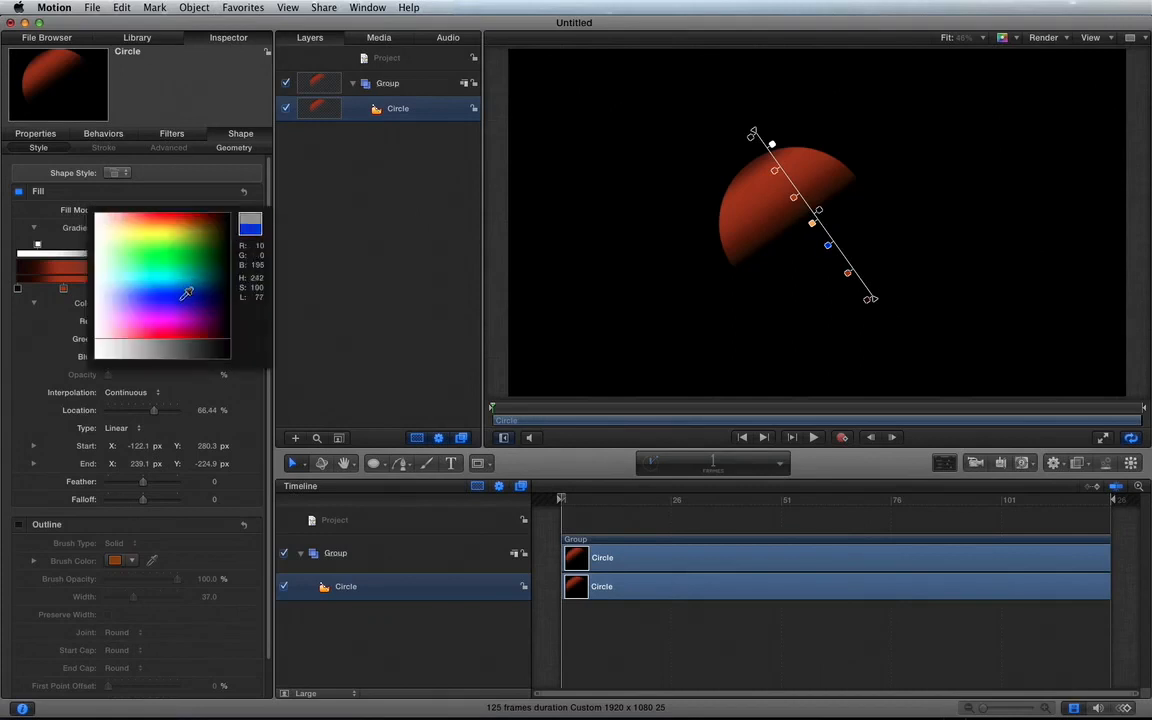
click(181, 303)
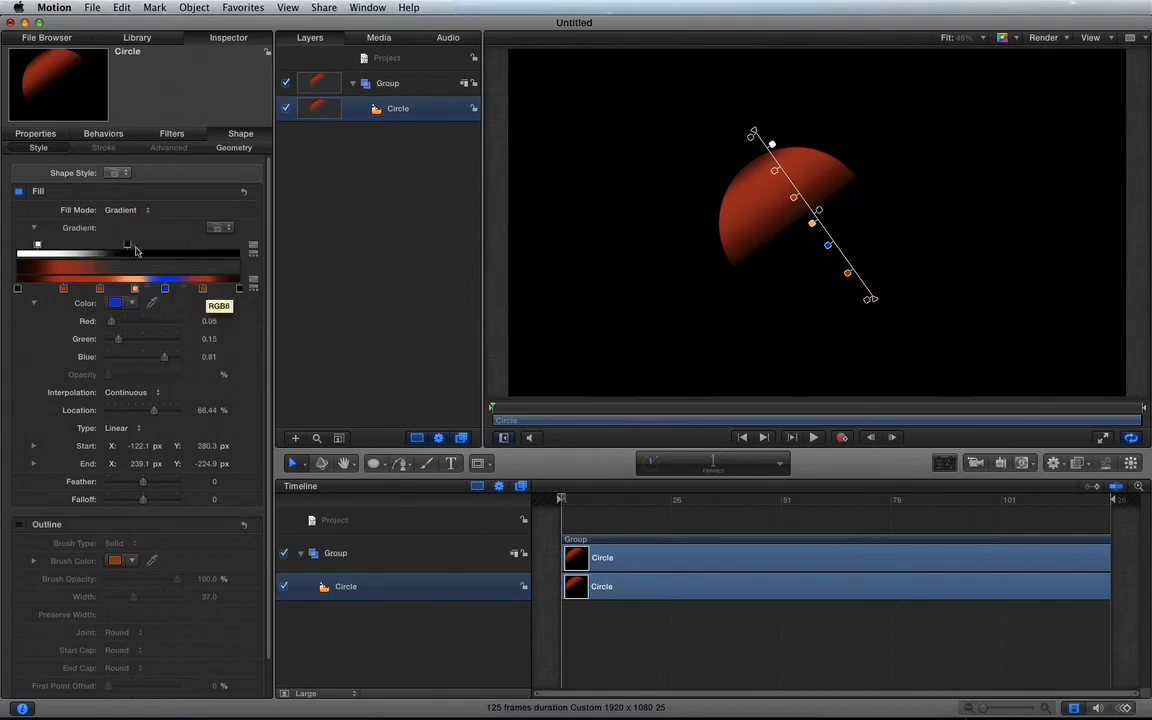
drag(127, 245, 217, 243)
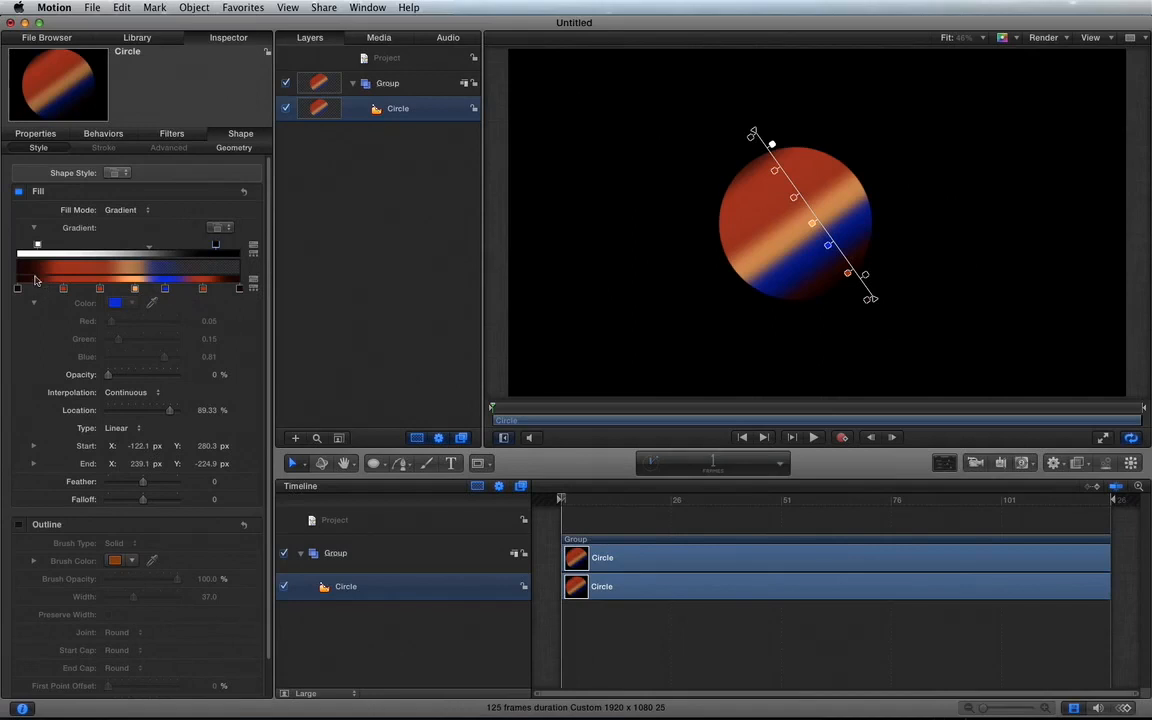
Step: Add a dark red colour stop at 10.93 % and an opacity stop at about 44.25 % with 4.33 % opacity to the gradient
click(42, 287)
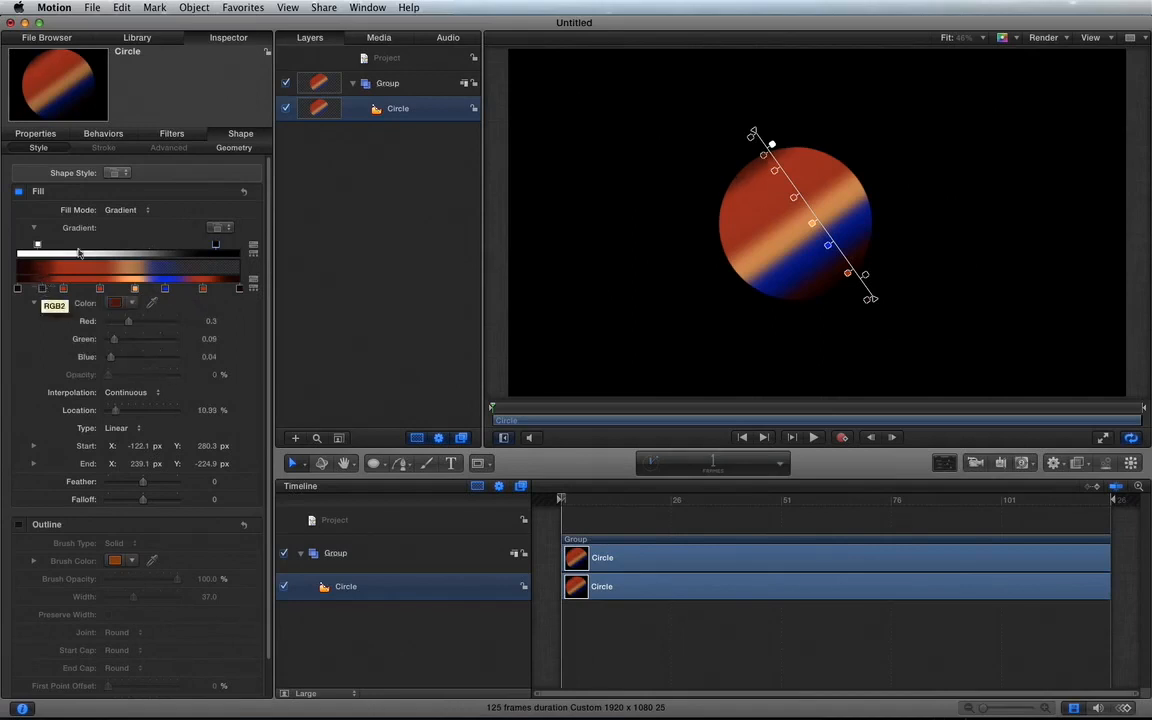
click(116, 253)
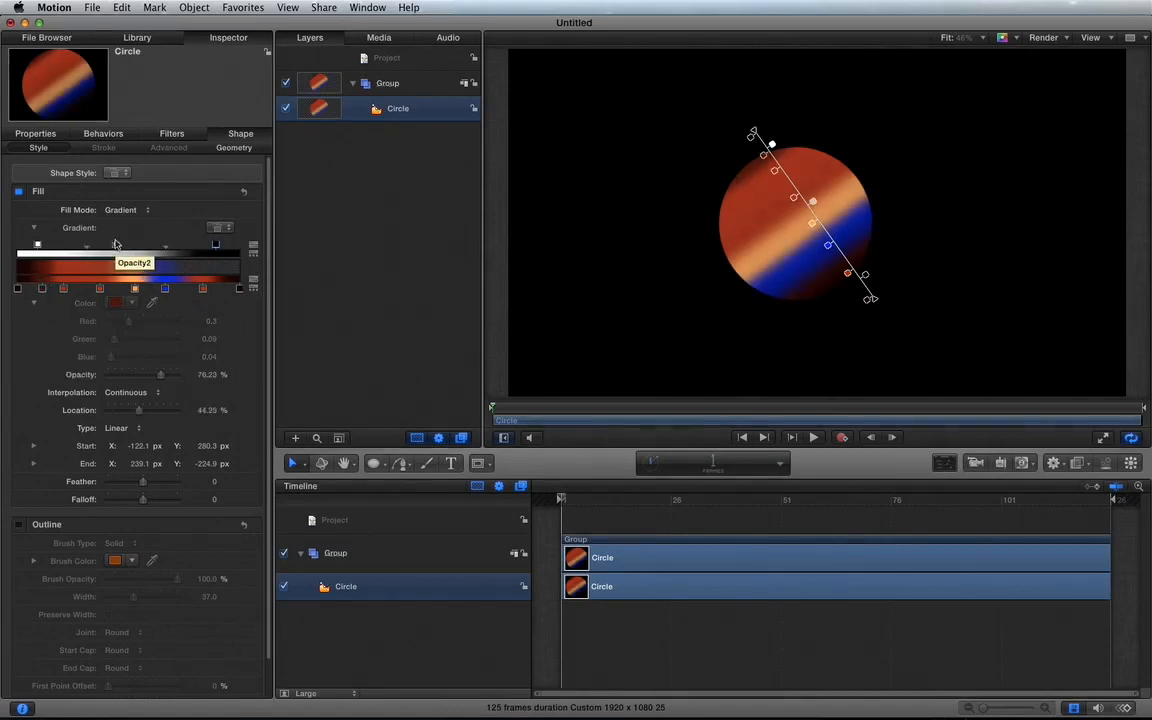
right_click(115, 245)
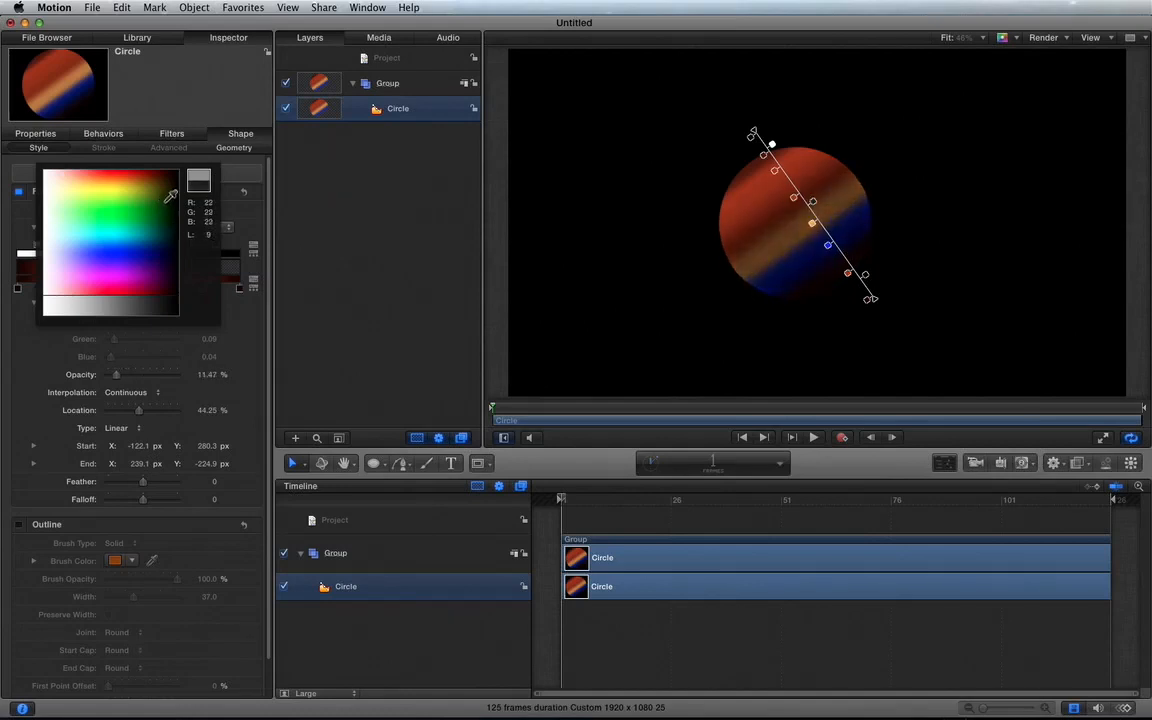
click(180, 193)
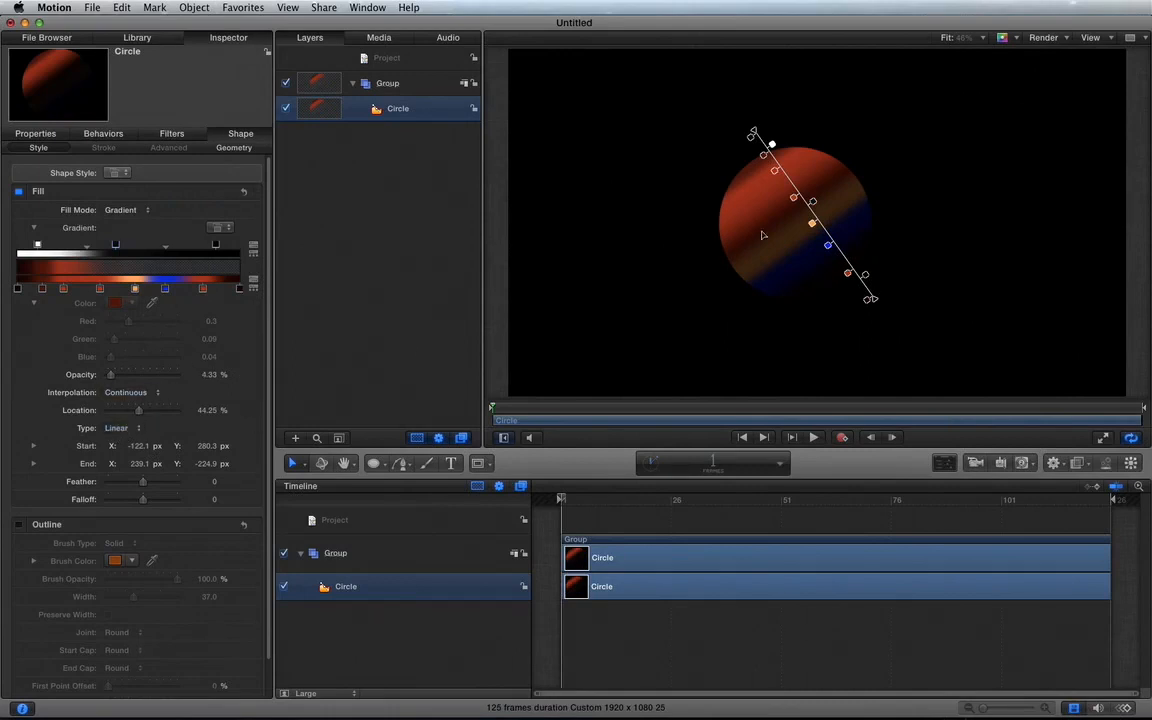
Step: Switch the gradient type to Radial, centre its start at about X 9 px, Y -11 px, and shrink its end to about X 166 px, Y -185 px
click(130, 432)
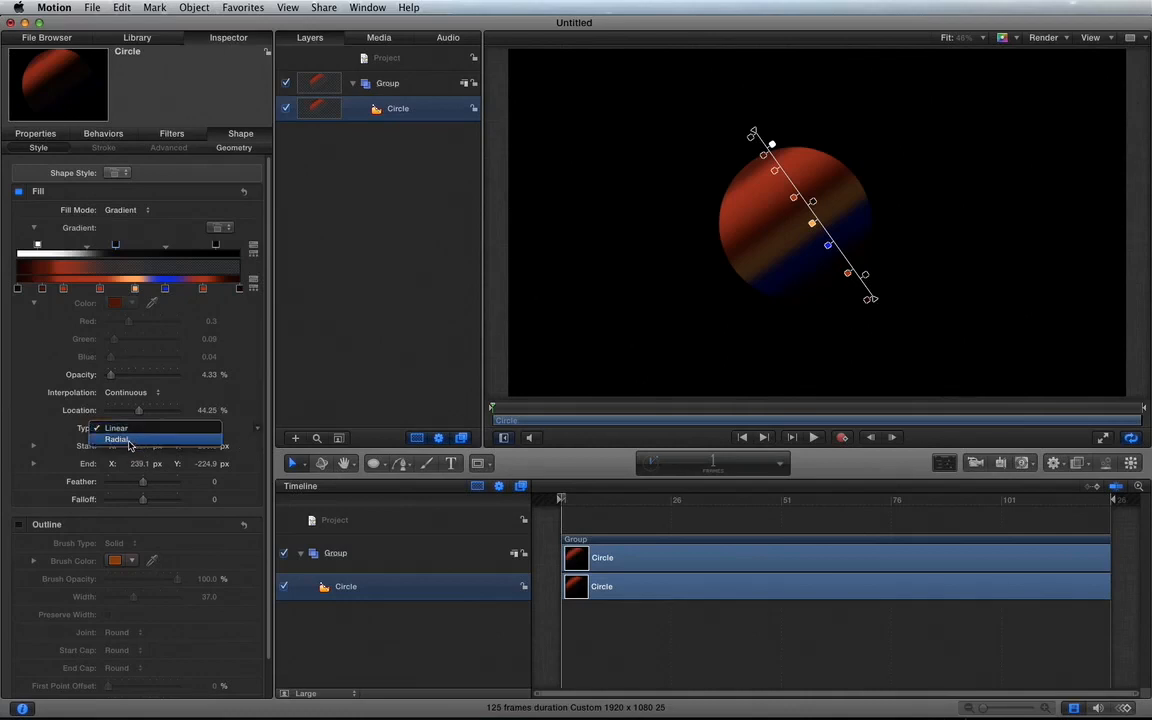
click(118, 439)
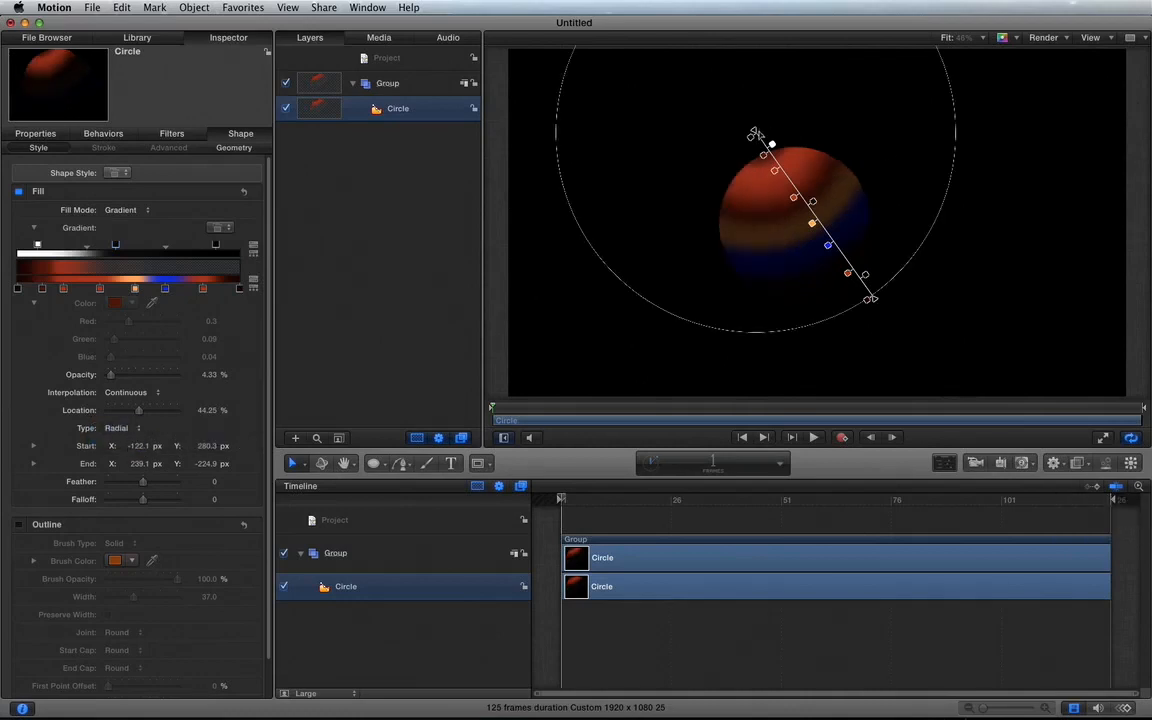
drag(753, 133, 795, 226)
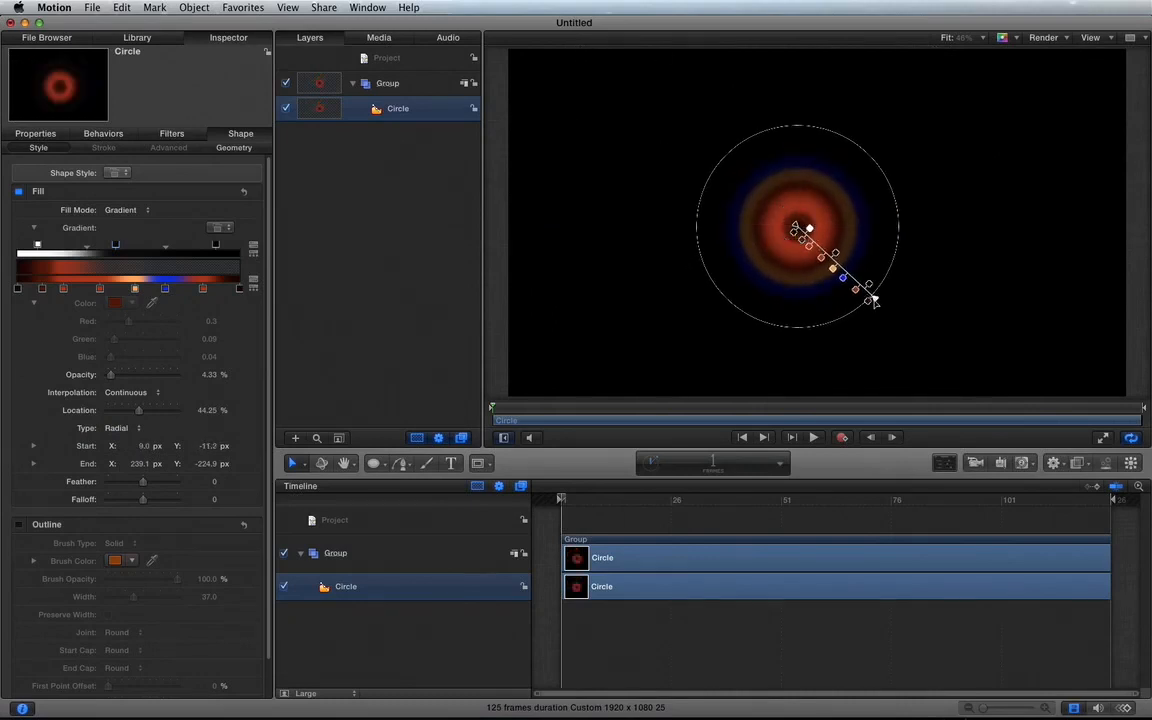
mouse_move(873, 300)
mouse_down()
mouse_move(848, 288)
mouse_move(851, 276)
mouse_move(870, 291)
mouse_up()
Step: Remove the middle opacity stop and the blue colour stop from the gradient, and extend its end point to about X 213 px, Y -237 px
click(826, 251)
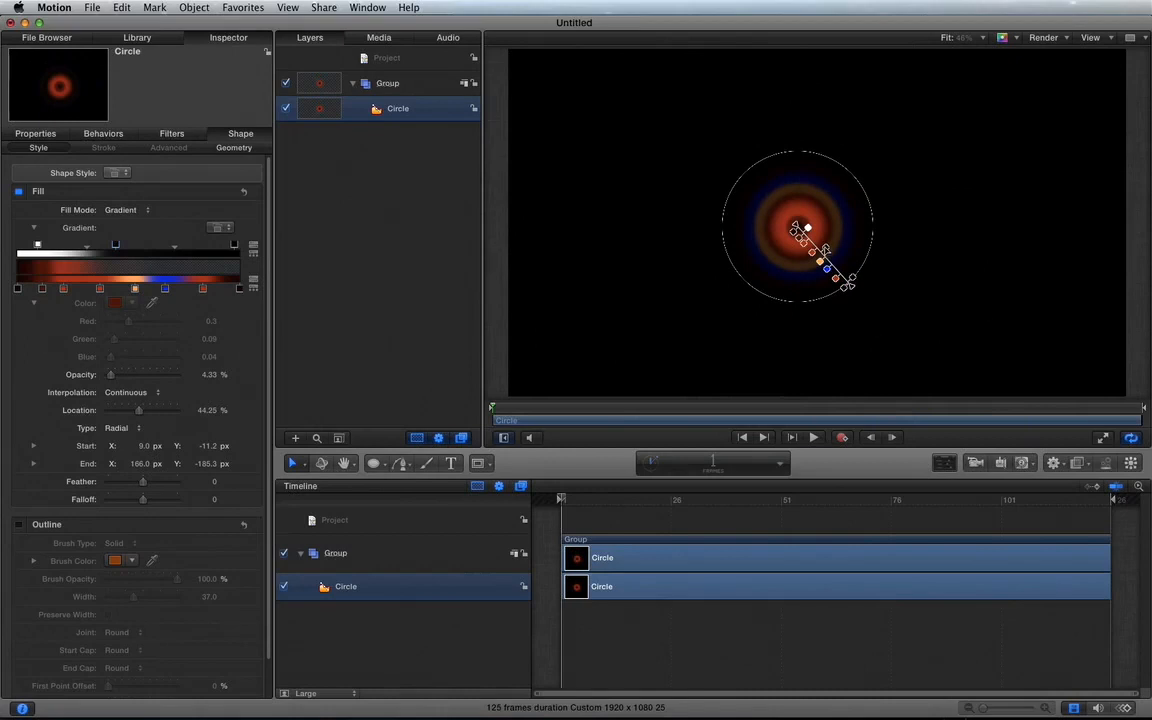
drag(826, 251, 946, 337)
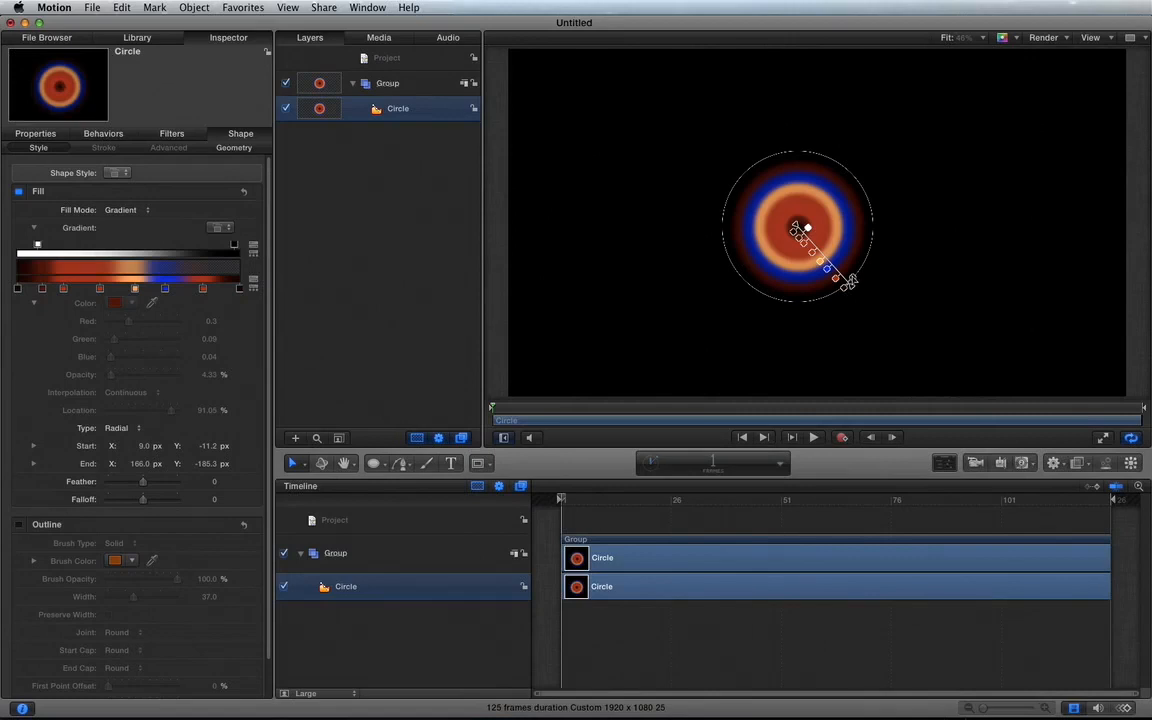
drag(851, 288, 862, 299)
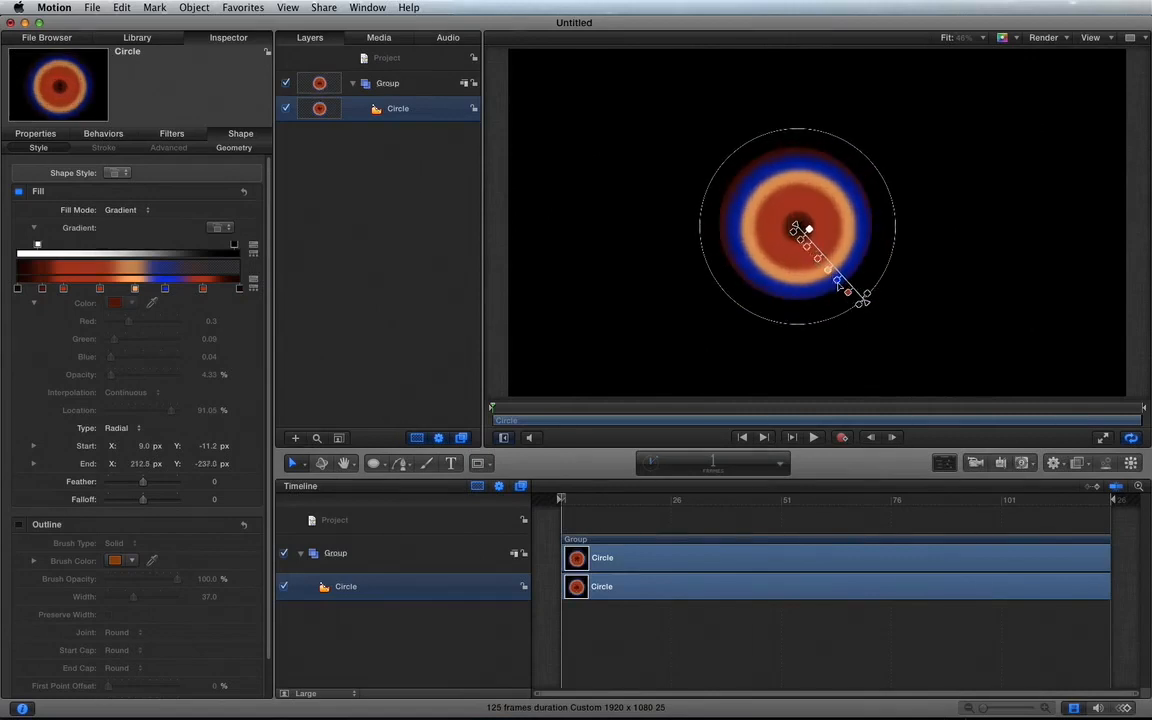
drag(838, 283, 838, 334)
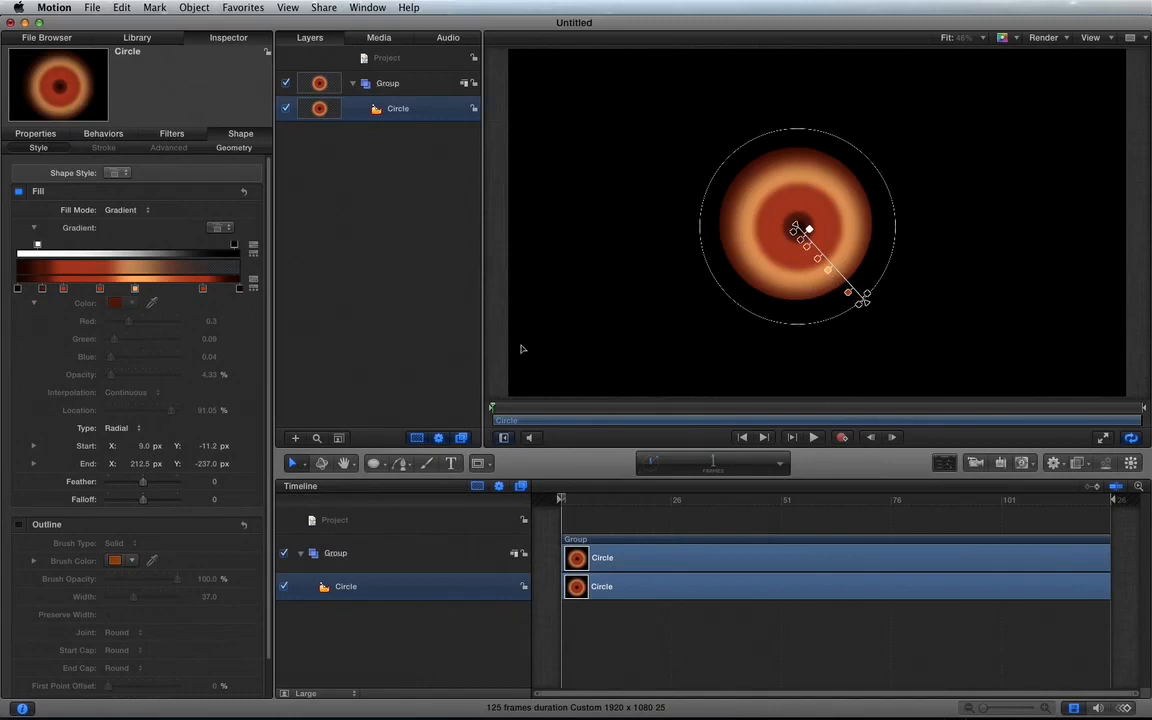
click(135, 288)
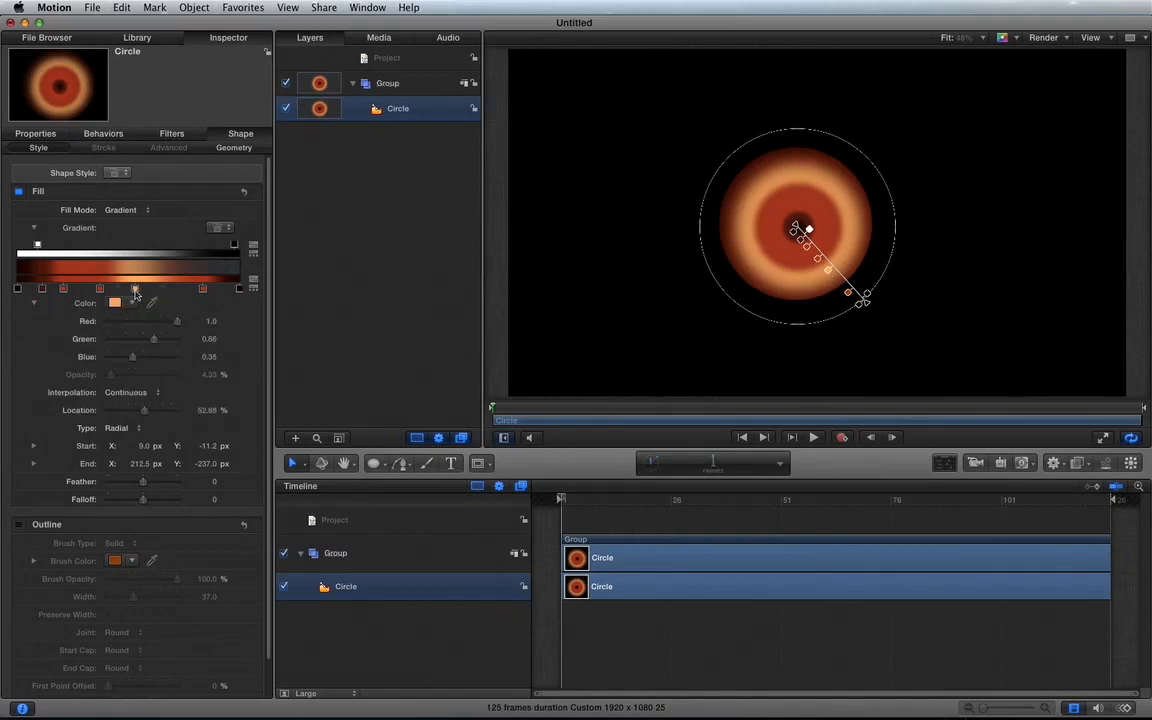
key(Delete)
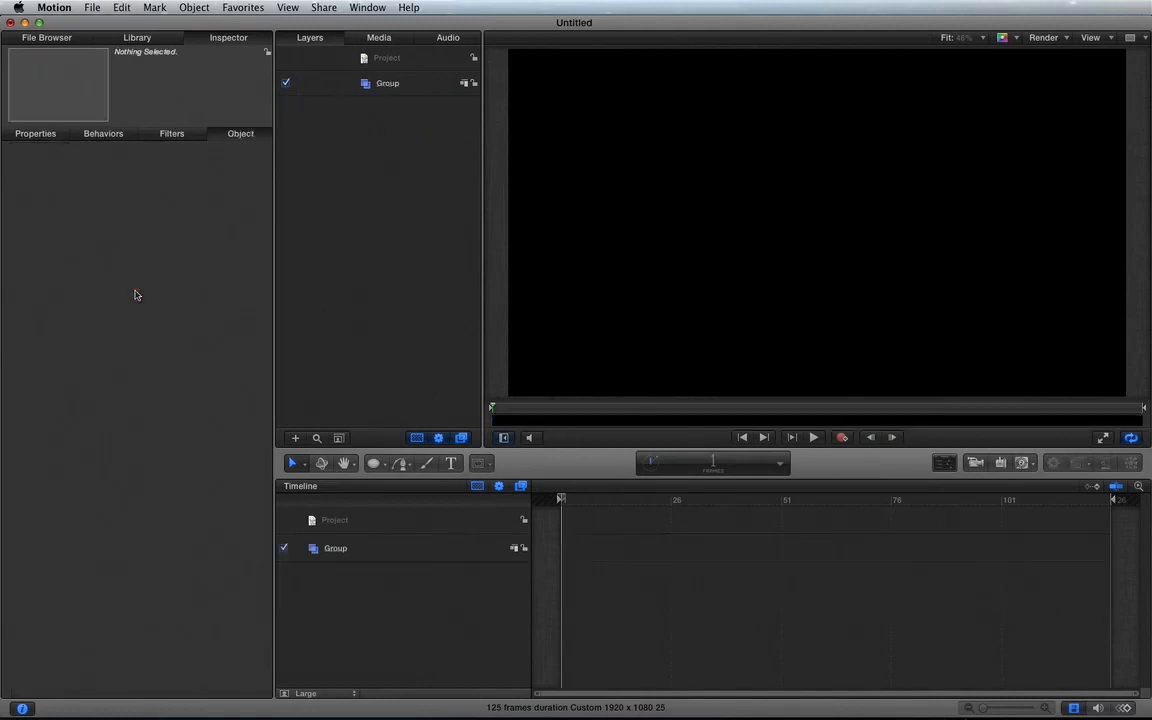
key(super+z)
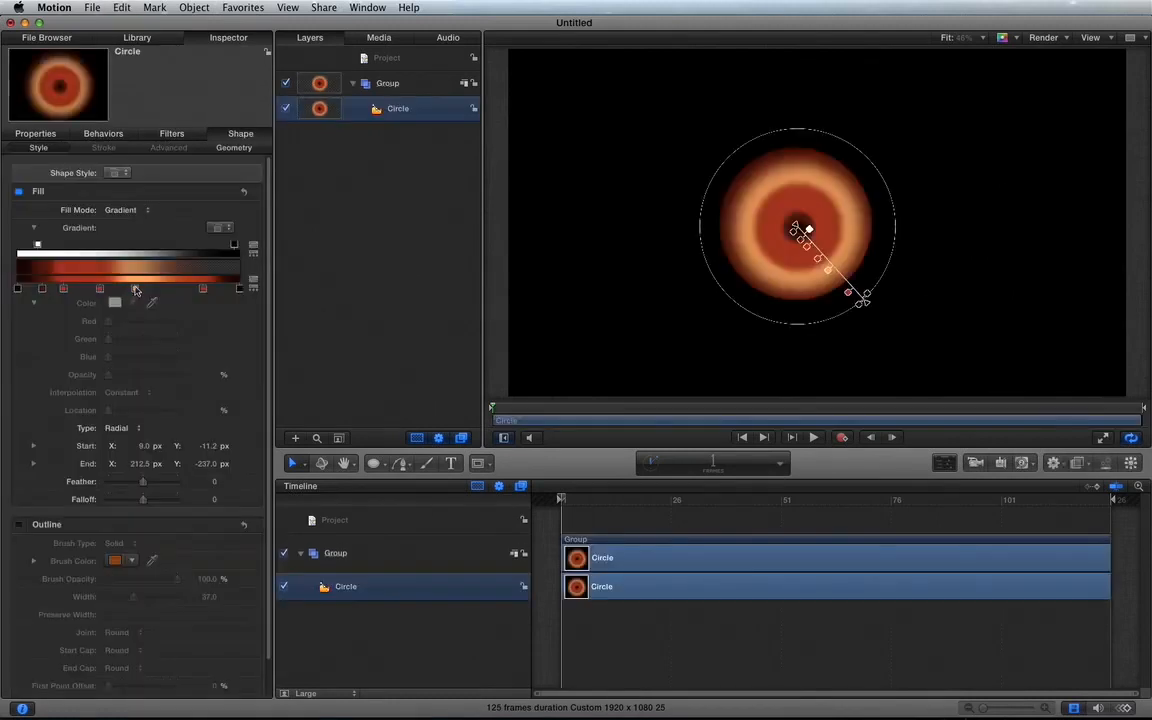
Step: Remove the orange colour stop from the gradient, and delete the circle from the group
drag(155, 319, 171, 336)
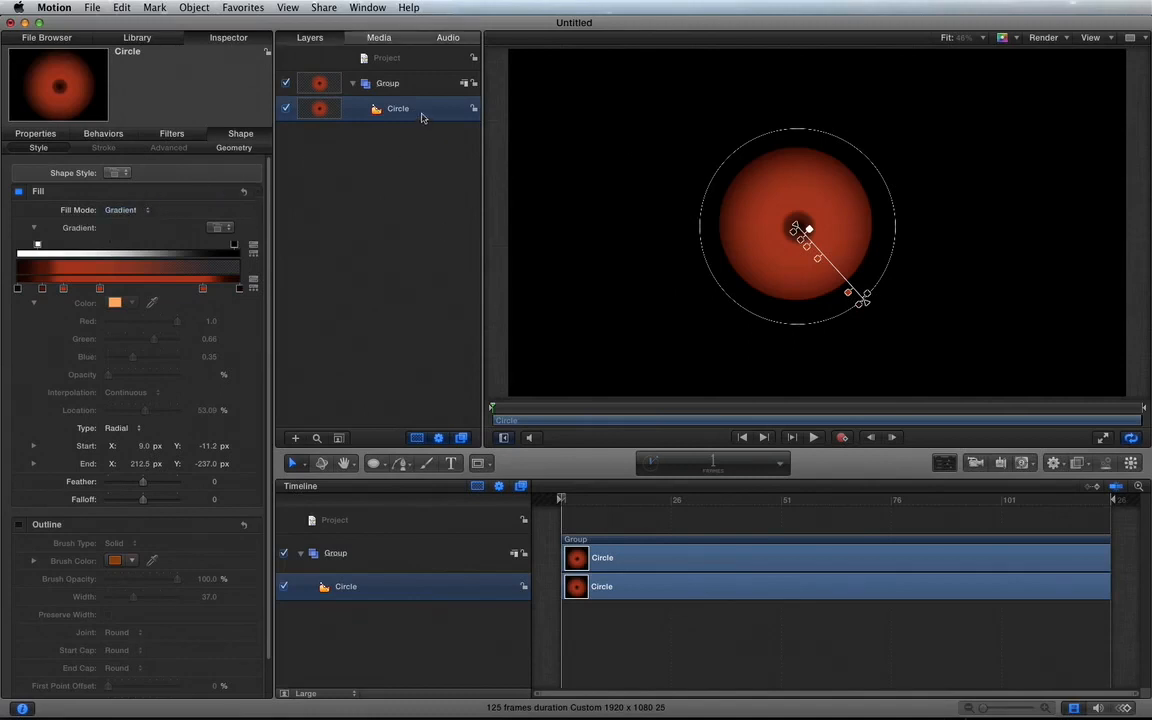
key(Delete)
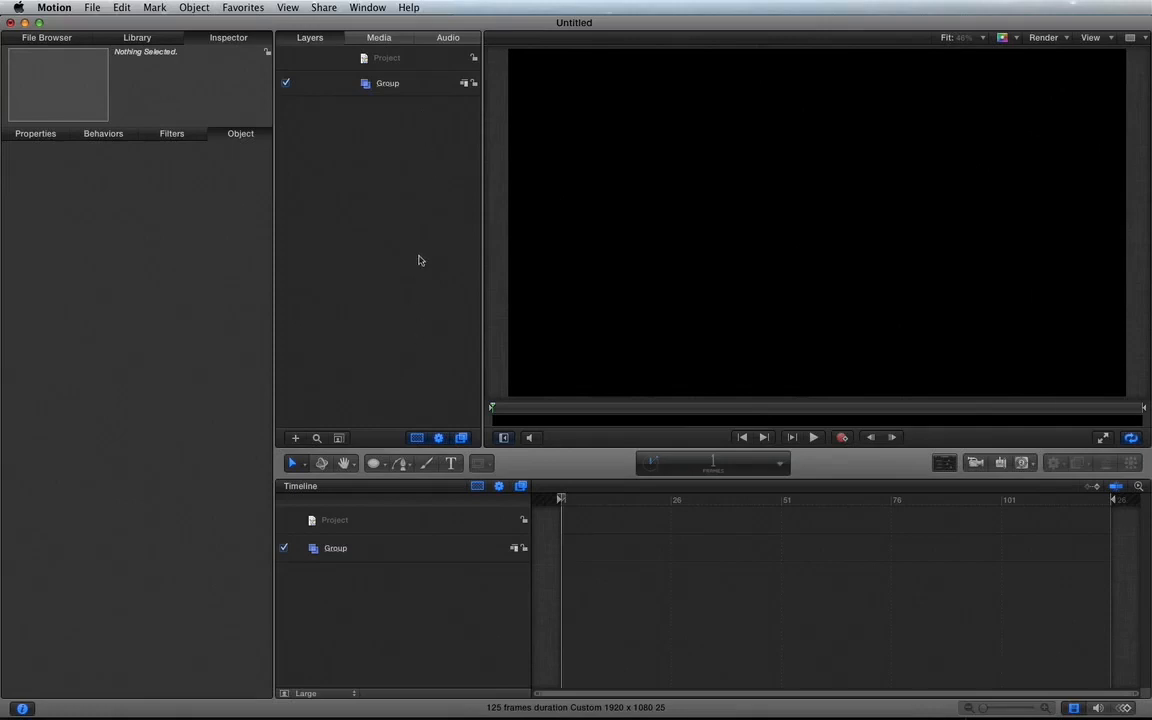
Step: Draw a closed six-point straight-sided polygon in the upper middle of the canvas with the Bezier tool
click(402, 465)
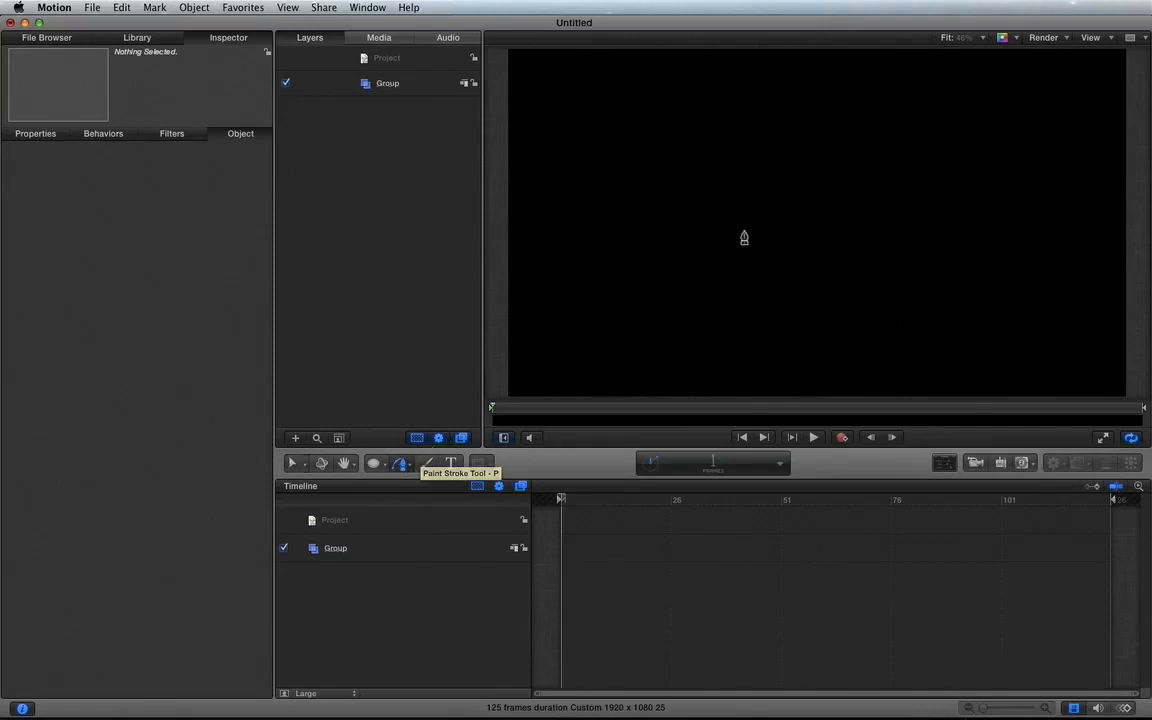
click(710, 155)
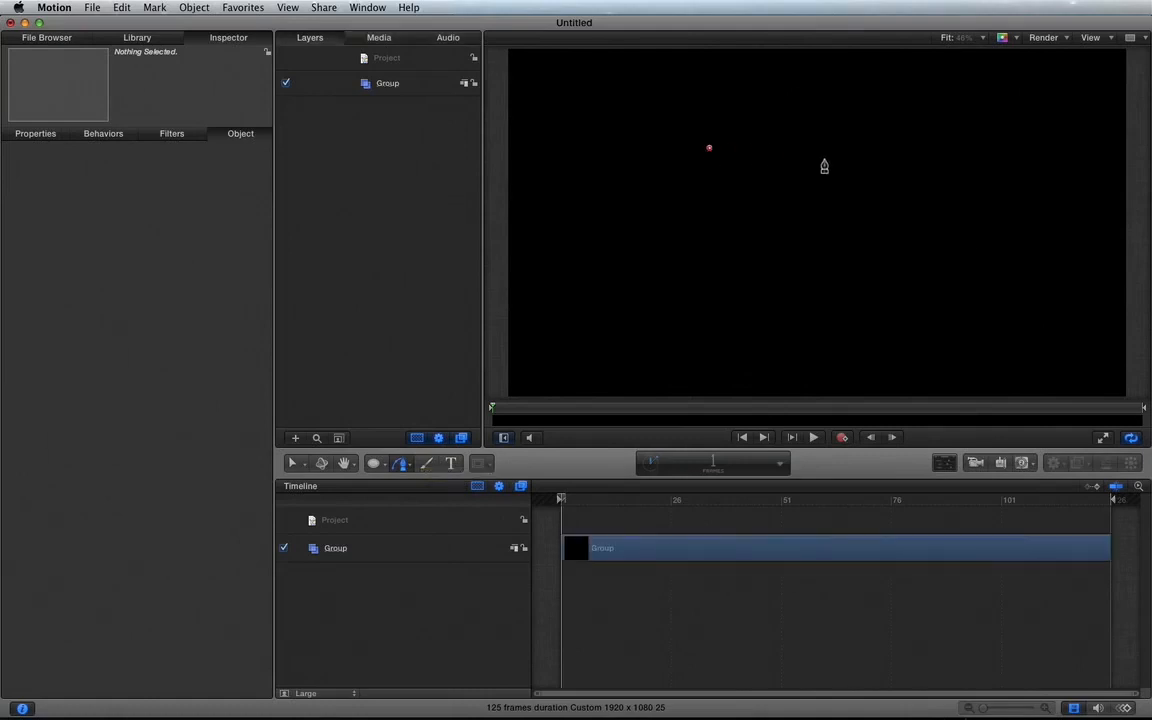
click(807, 123)
click(913, 147)
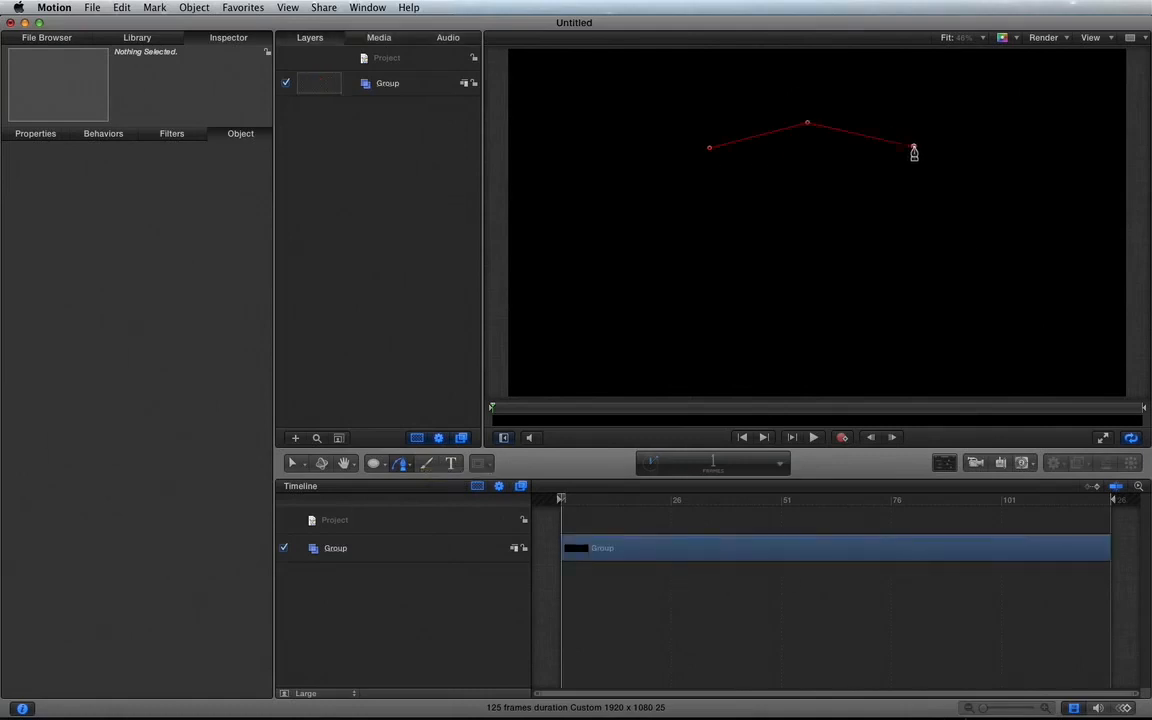
click(883, 222)
click(787, 232)
click(709, 199)
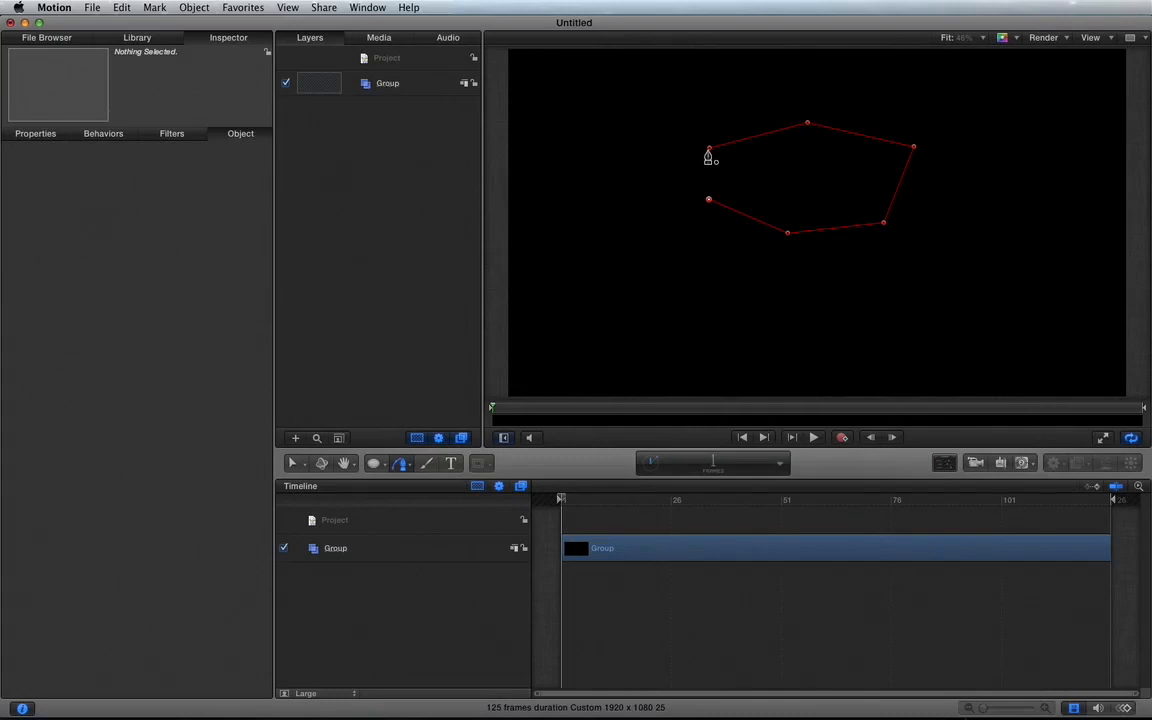
click(709, 150)
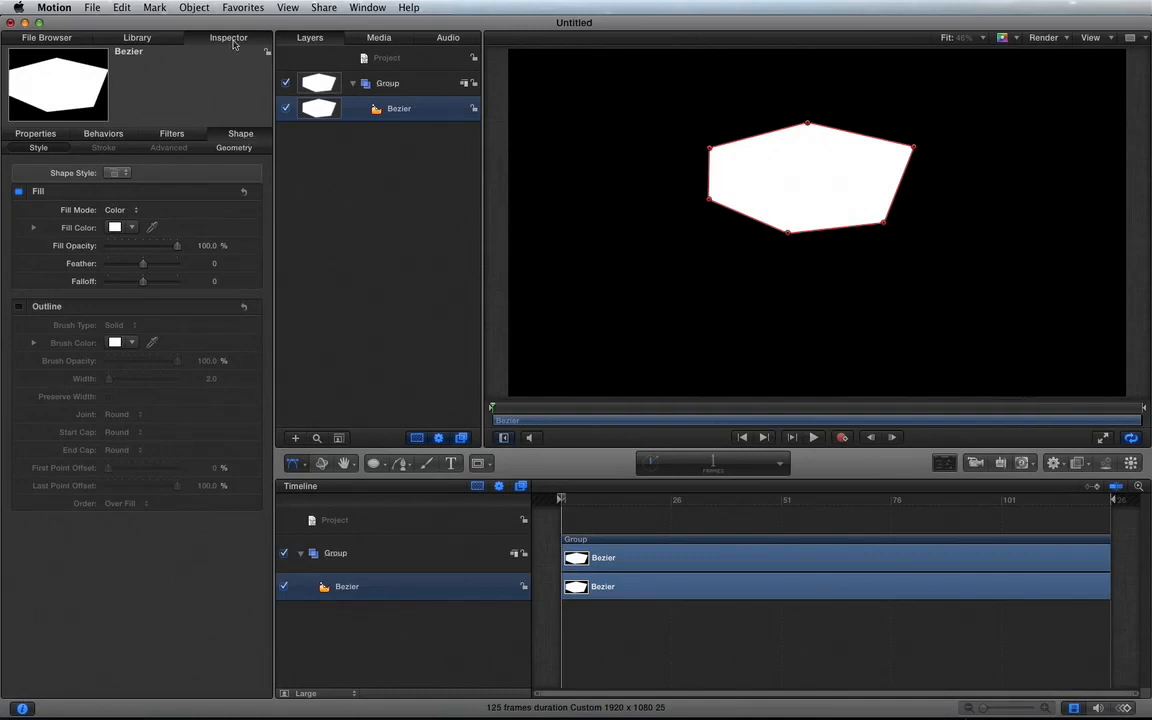
Step: Try a Roundness of 50 on the polygon's corners, inspect it enlarged, and return the Roundness to 0
click(230, 148)
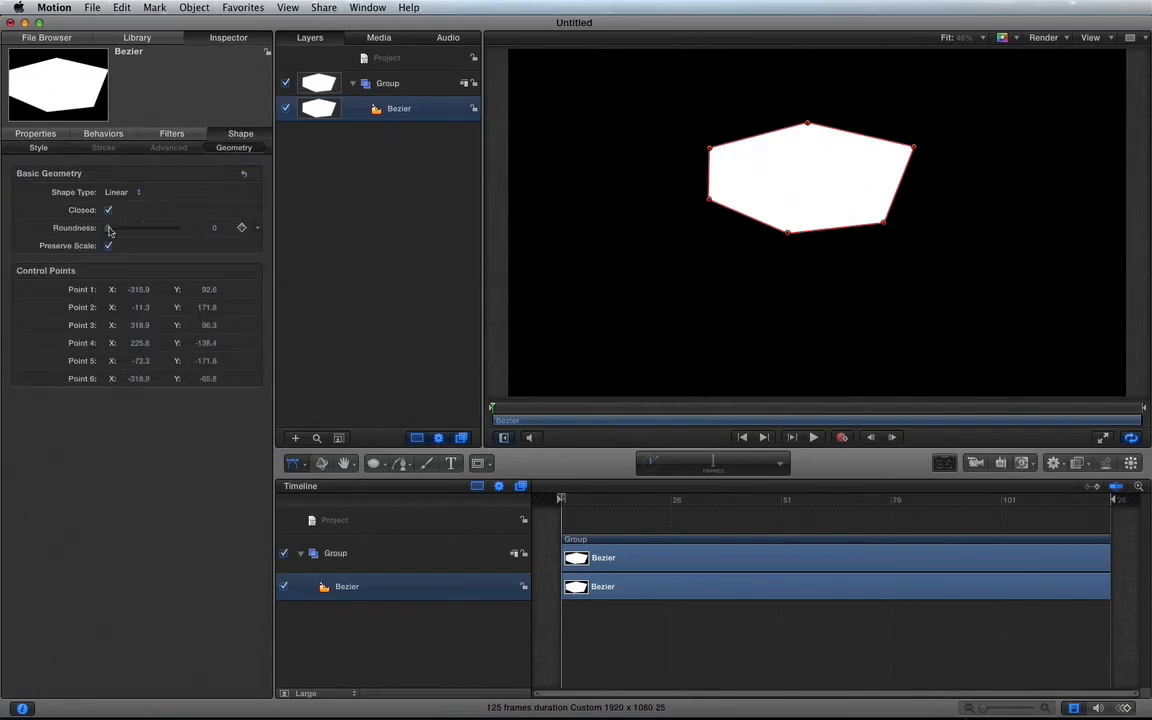
drag(109, 229, 310, 232)
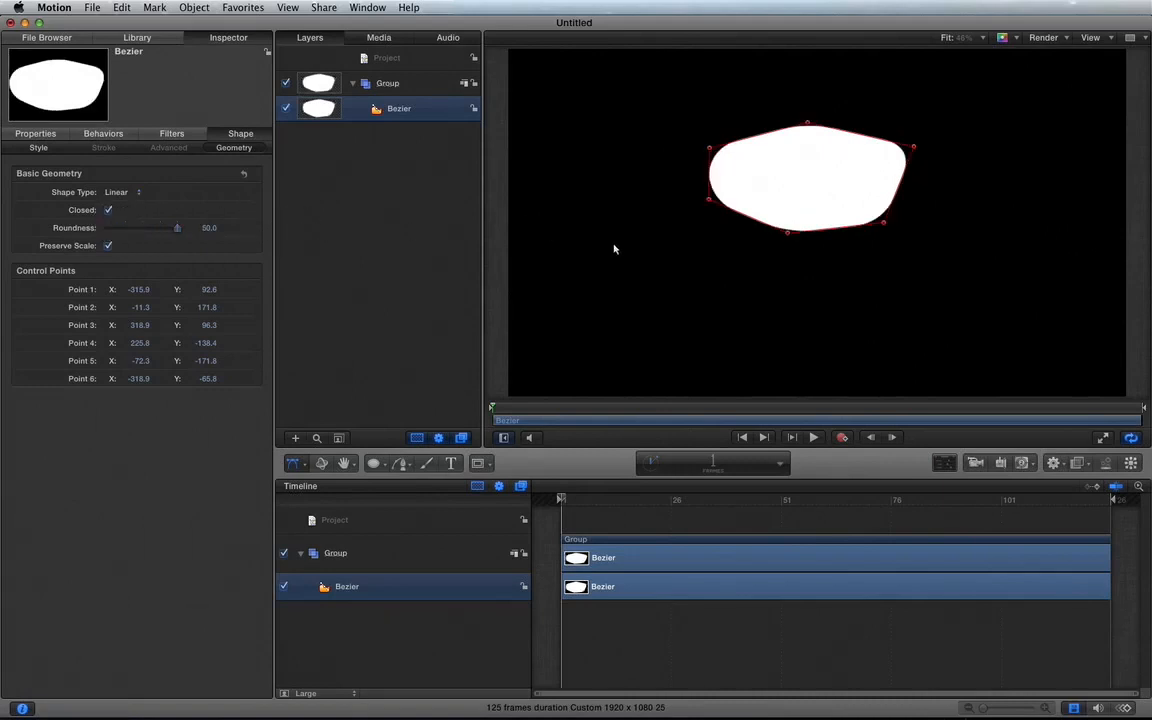
click(614, 249)
key(alt+z)
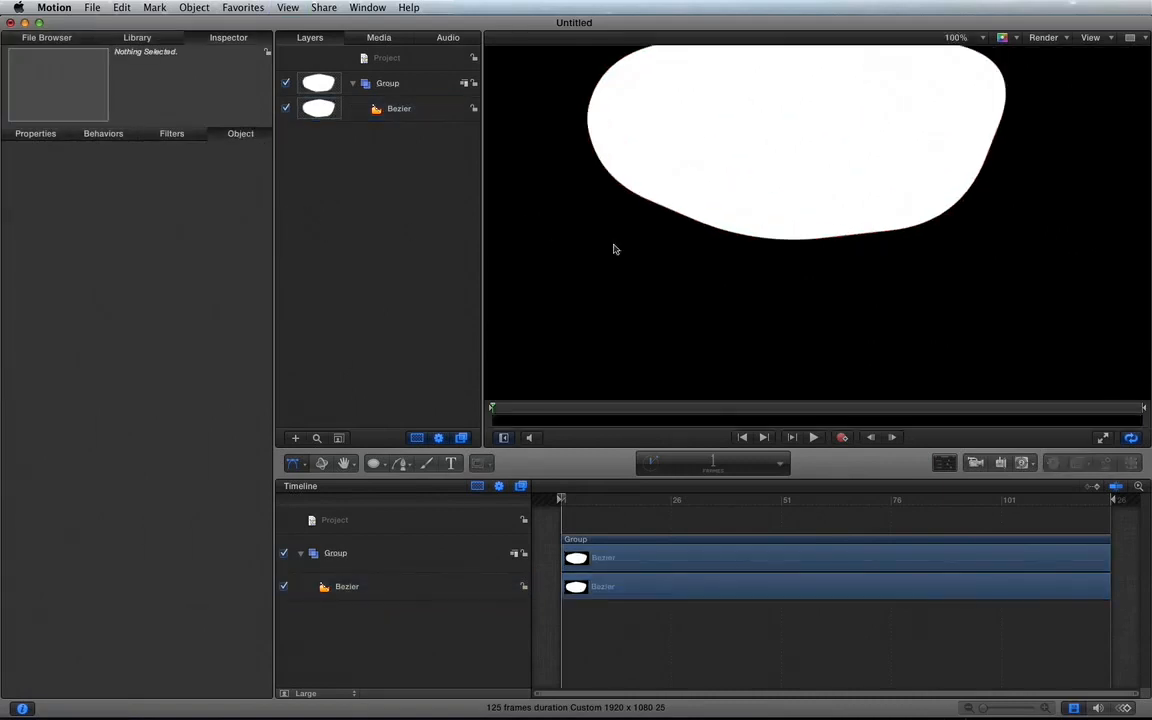
scroll(614, 249, up, 5)
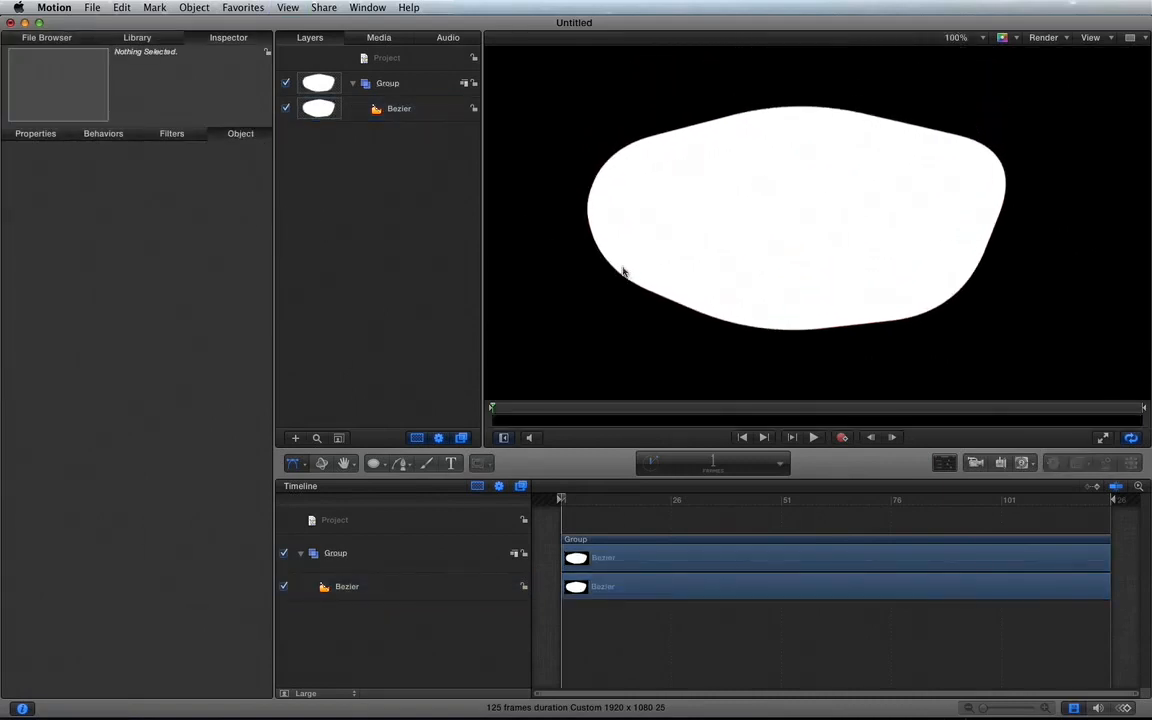
click(412, 108)
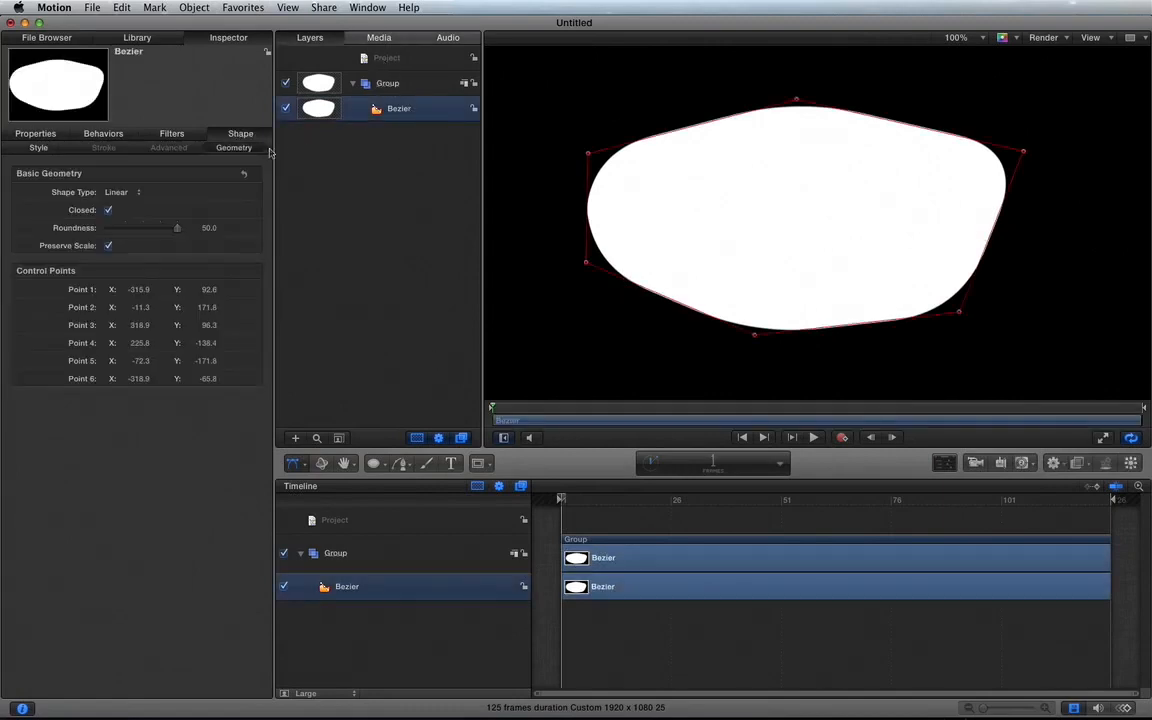
drag(179, 230, 57, 220)
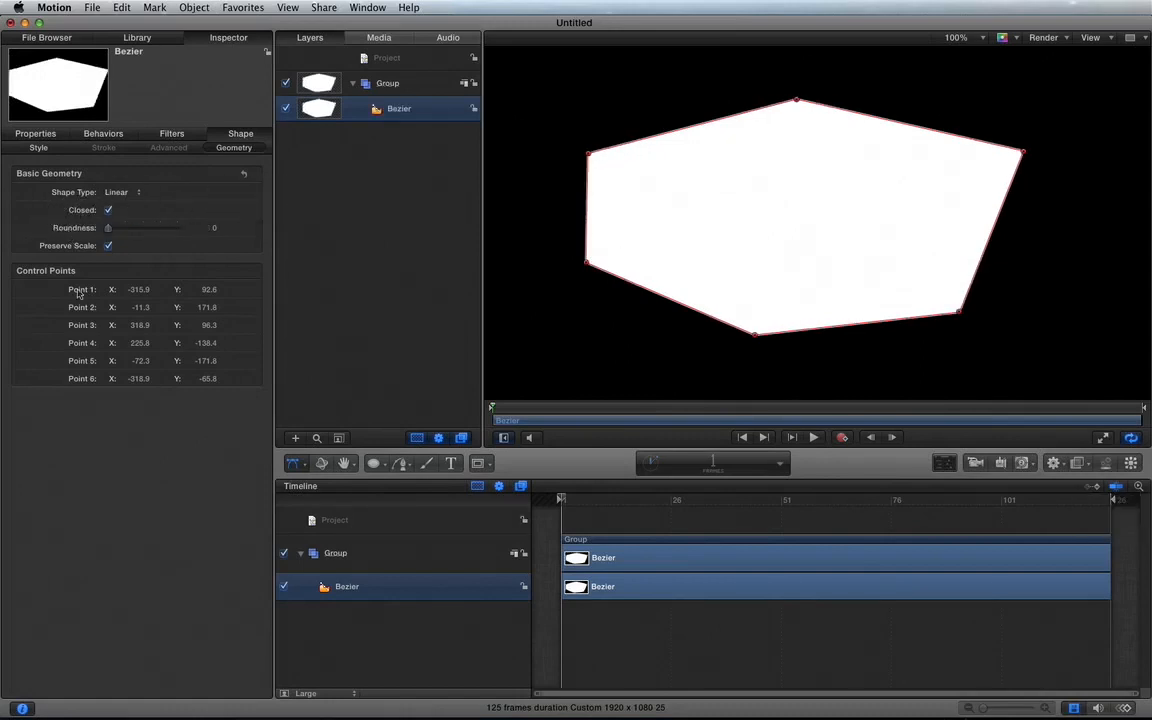
Step: Move the polygon's Point 1 to about X -283, Y 90, and add a control point after it at about X -169, Y 187
drag(137, 290, 208, 290)
click(296, 466)
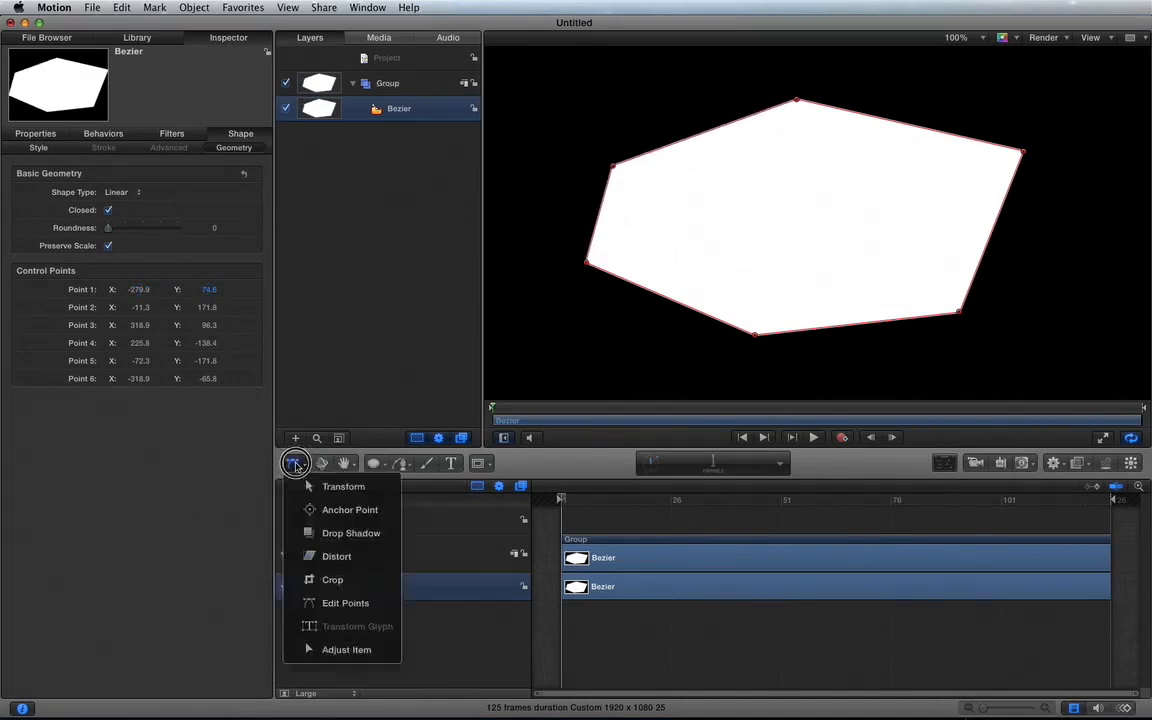
click(326, 602)
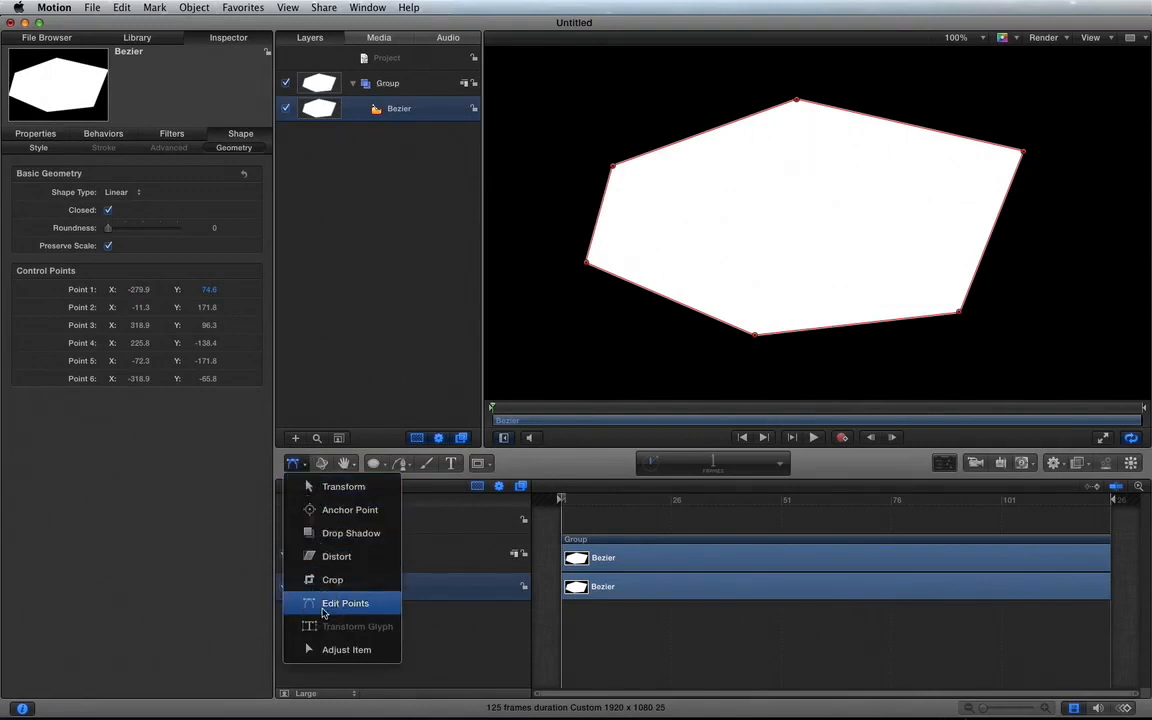
mouse_move(612, 168)
mouse_down()
mouse_move(568, 121)
mouse_move(613, 152)
mouse_up()
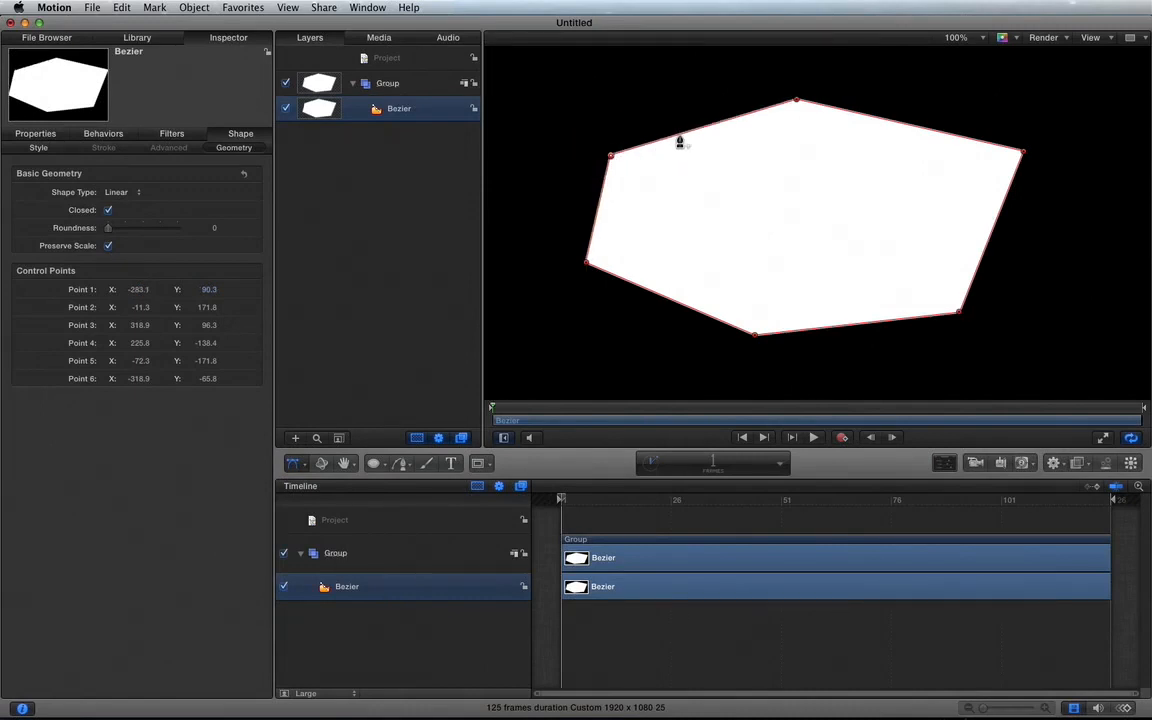
double_click(657, 141)
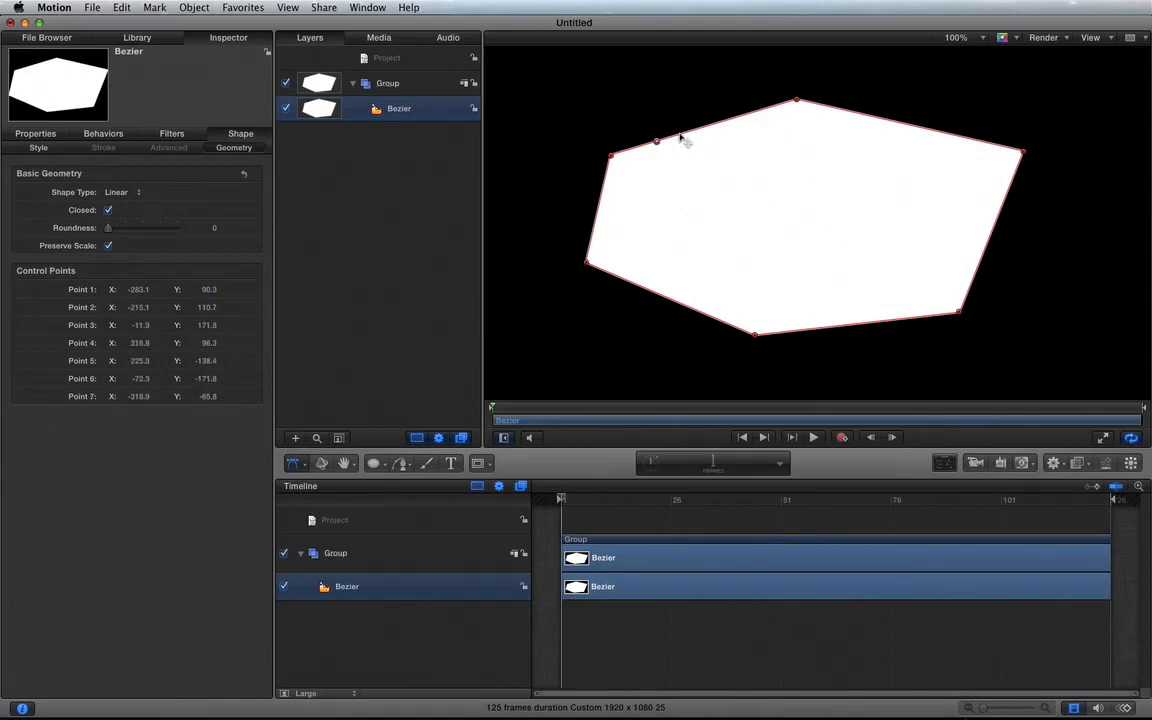
drag(657, 141, 688, 90)
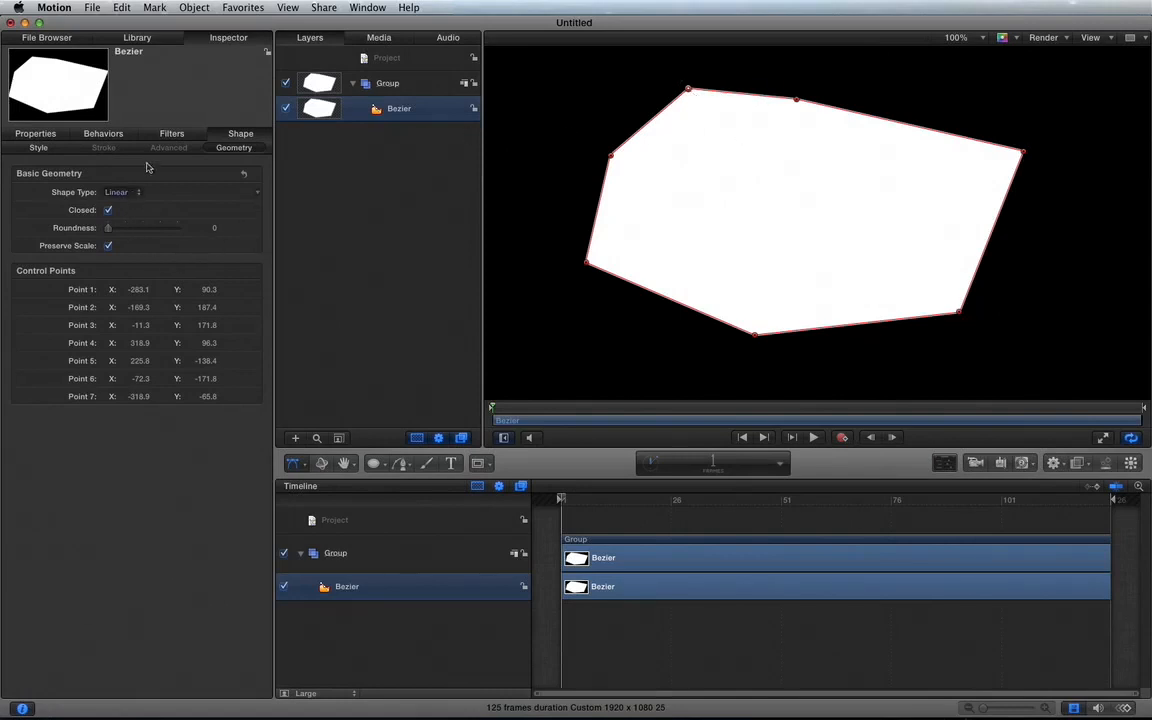
Step: Enable the polygon's outline and turn off its fill
click(33, 148)
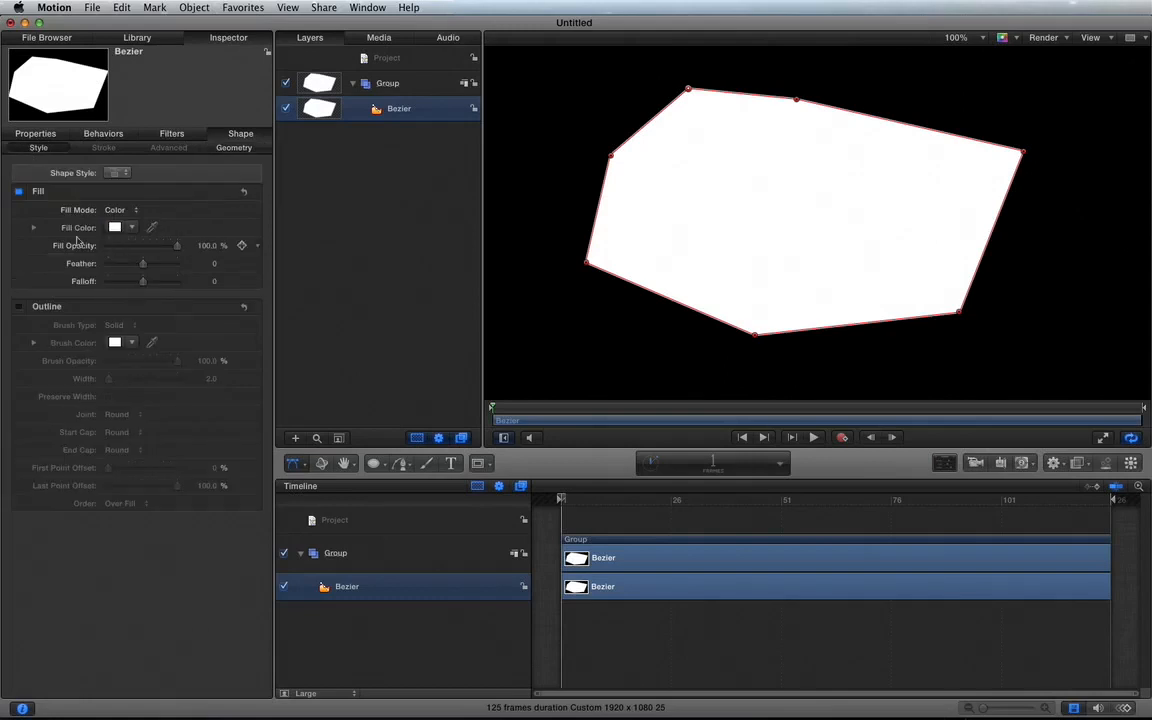
click(18, 306)
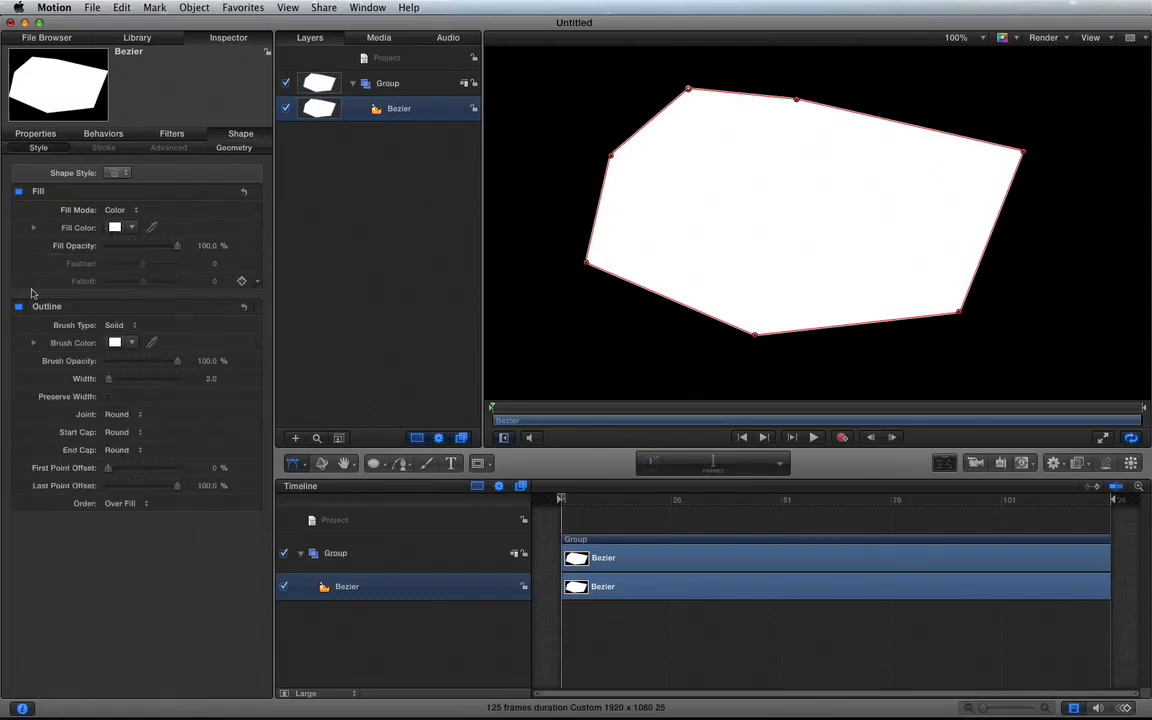
click(18, 192)
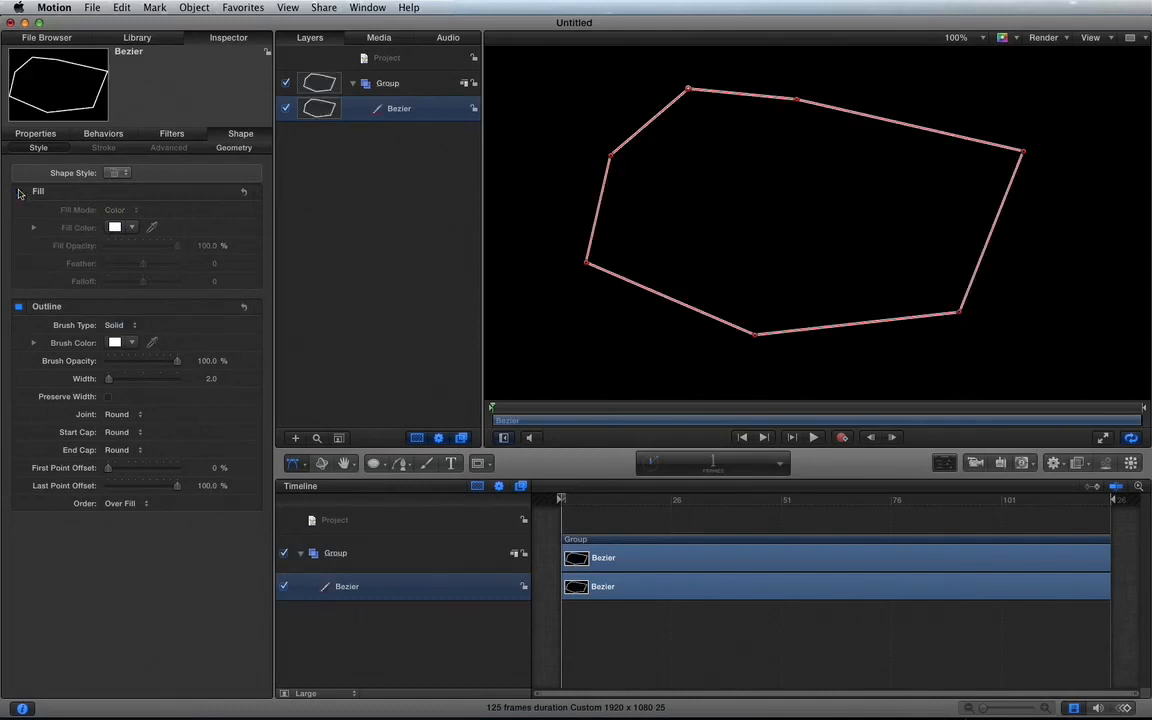
Step: Make the polygon's topmost point smooth and lengthen its right-hand curve handle
right_click(690, 91)
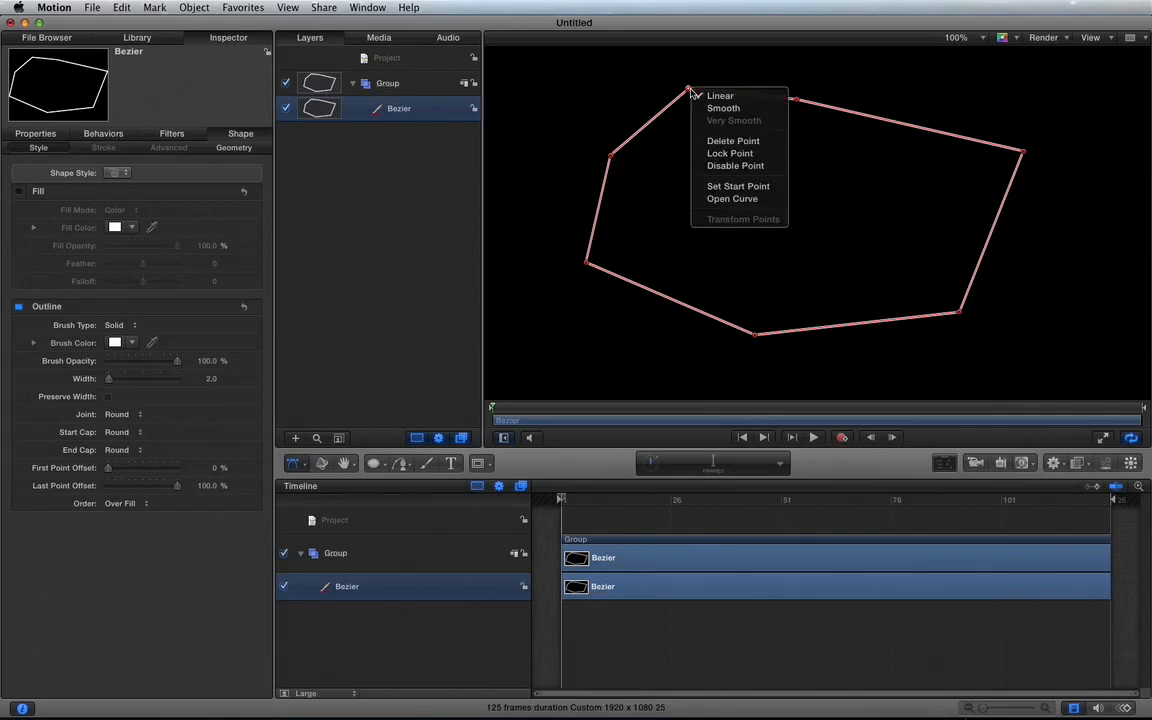
click(714, 108)
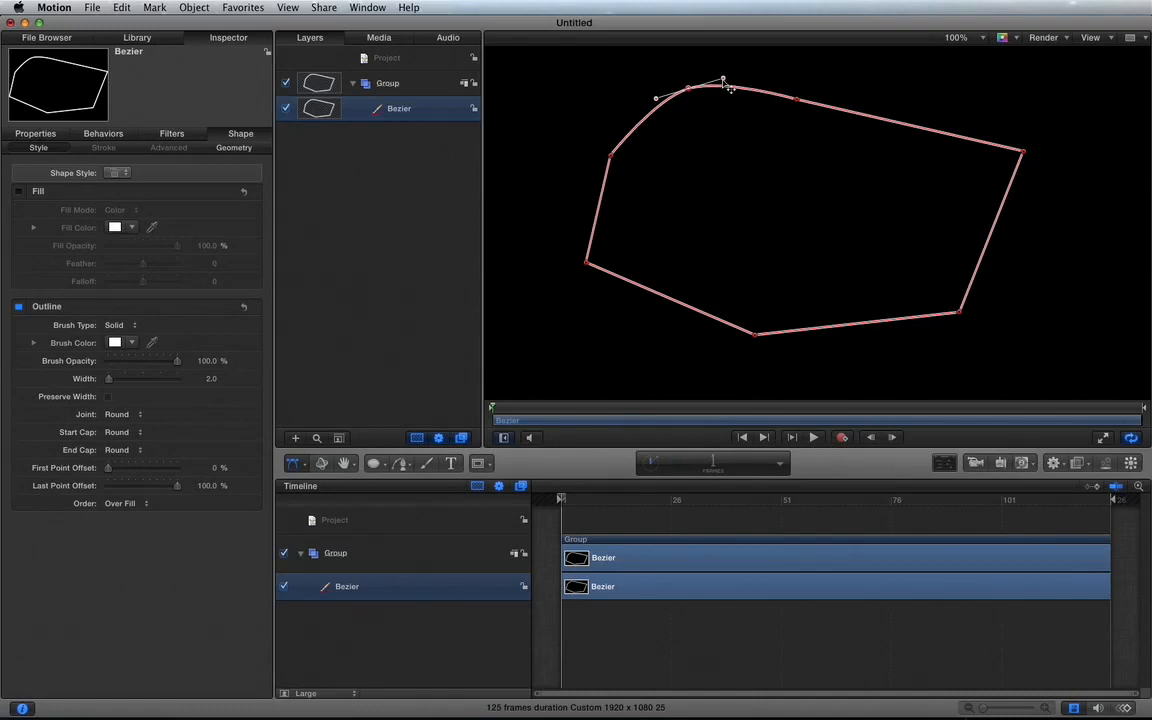
mouse_move(727, 83)
mouse_down()
mouse_move(753, 100)
mouse_move(761, 80)
mouse_move(745, 73)
mouse_up()
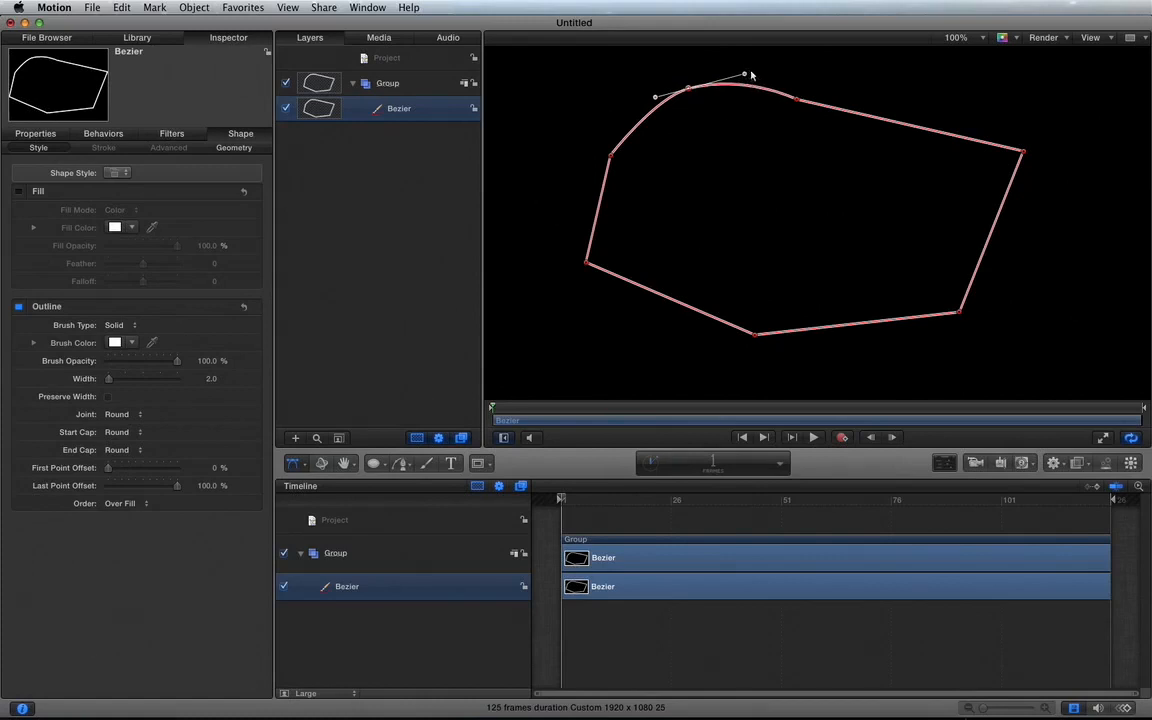
Step: Break the topmost point's handles, pull the left one down inside the shape to form a notch, and extend the right one
right_click(745, 76)
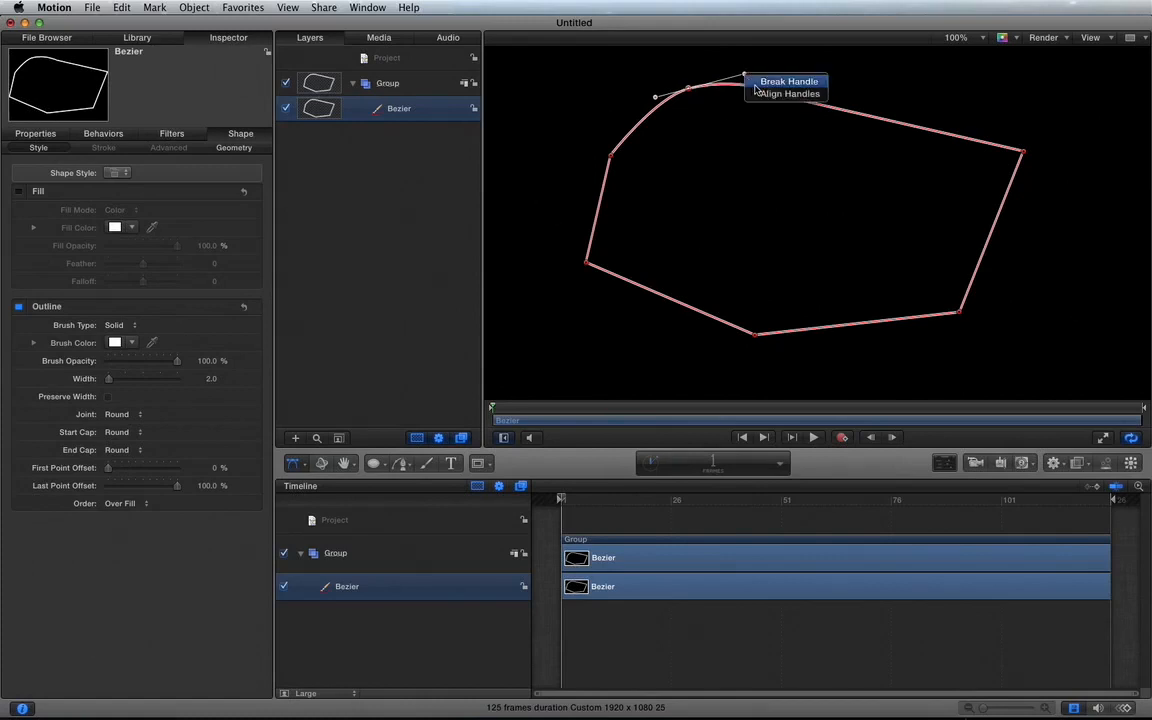
click(757, 84)
drag(658, 101, 716, 190)
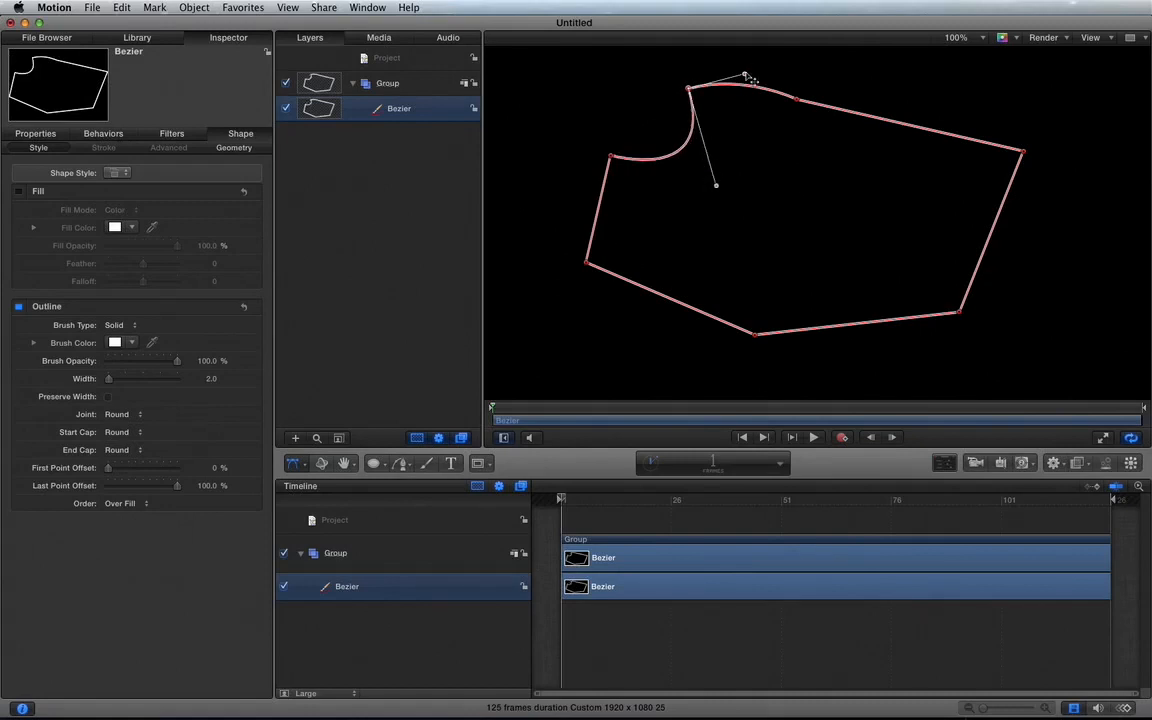
drag(745, 74, 772, 77)
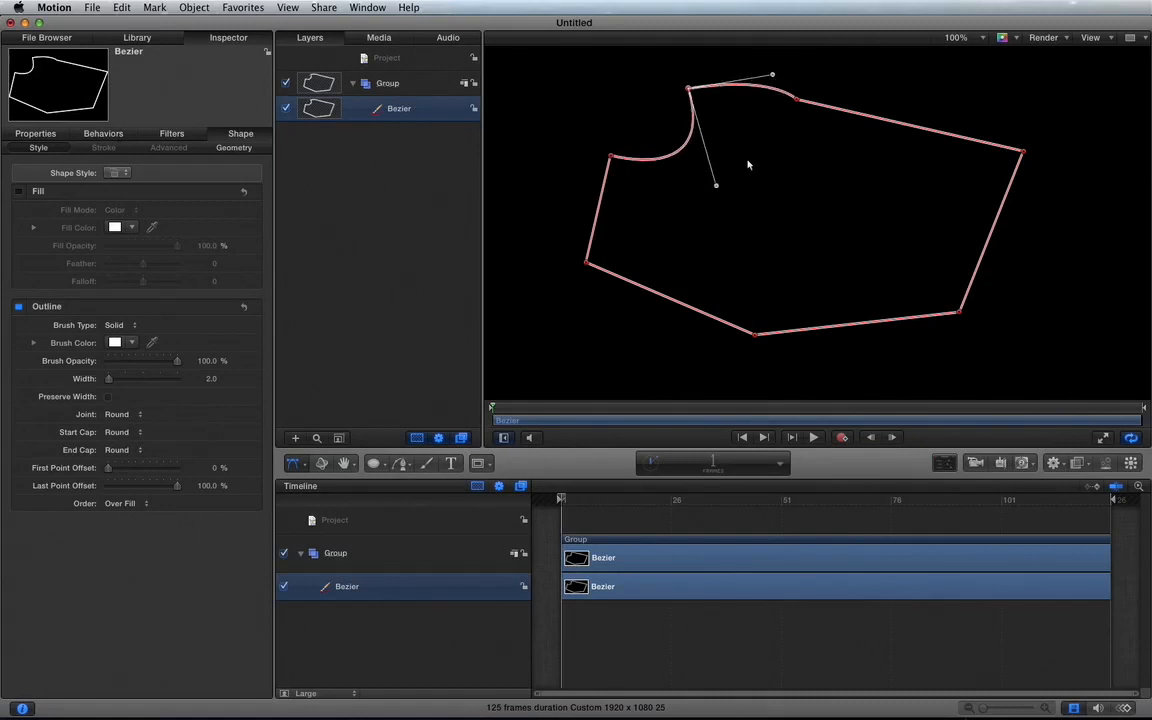
Step: Draw a closed five-point curved shape below the polygon with the Bezier tool, giving every point except the first curve handles
key(shift+z)
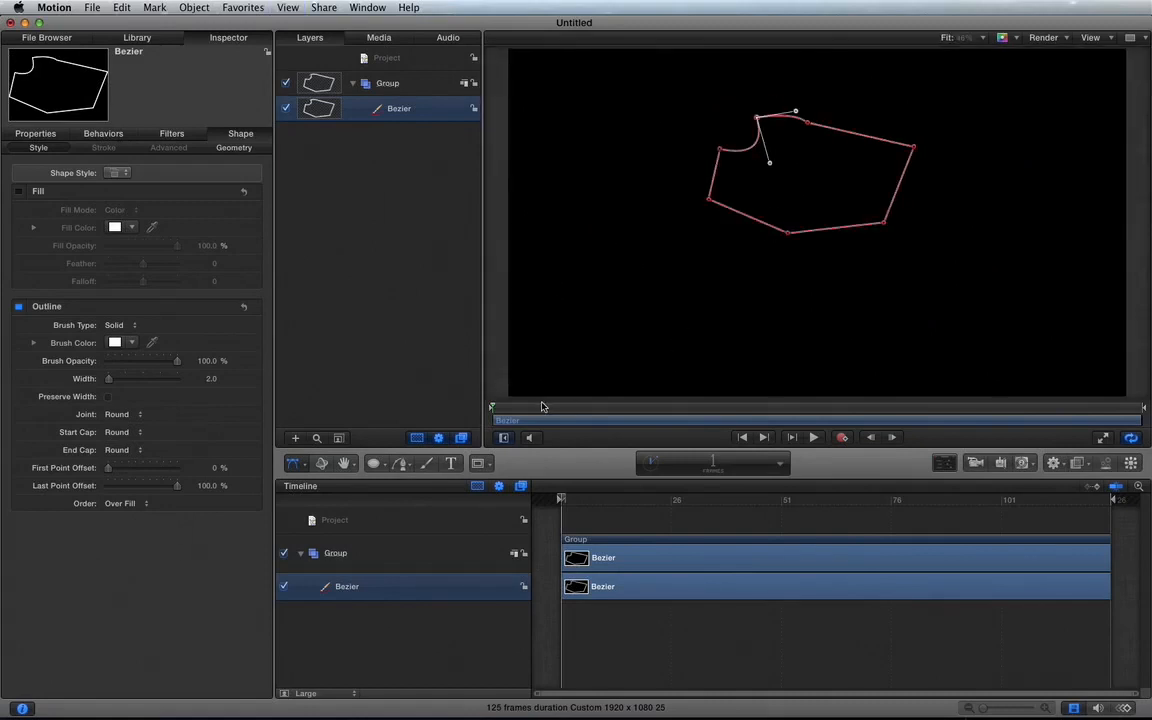
click(399, 464)
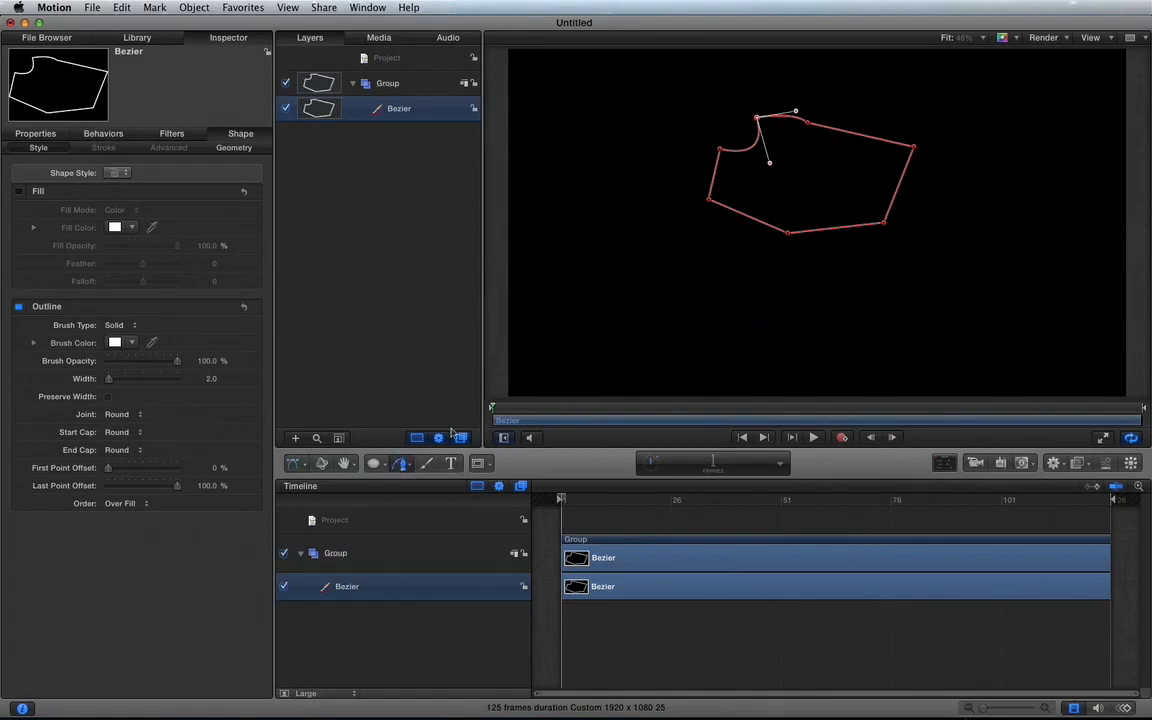
click(605, 319)
drag(707, 310, 720, 347)
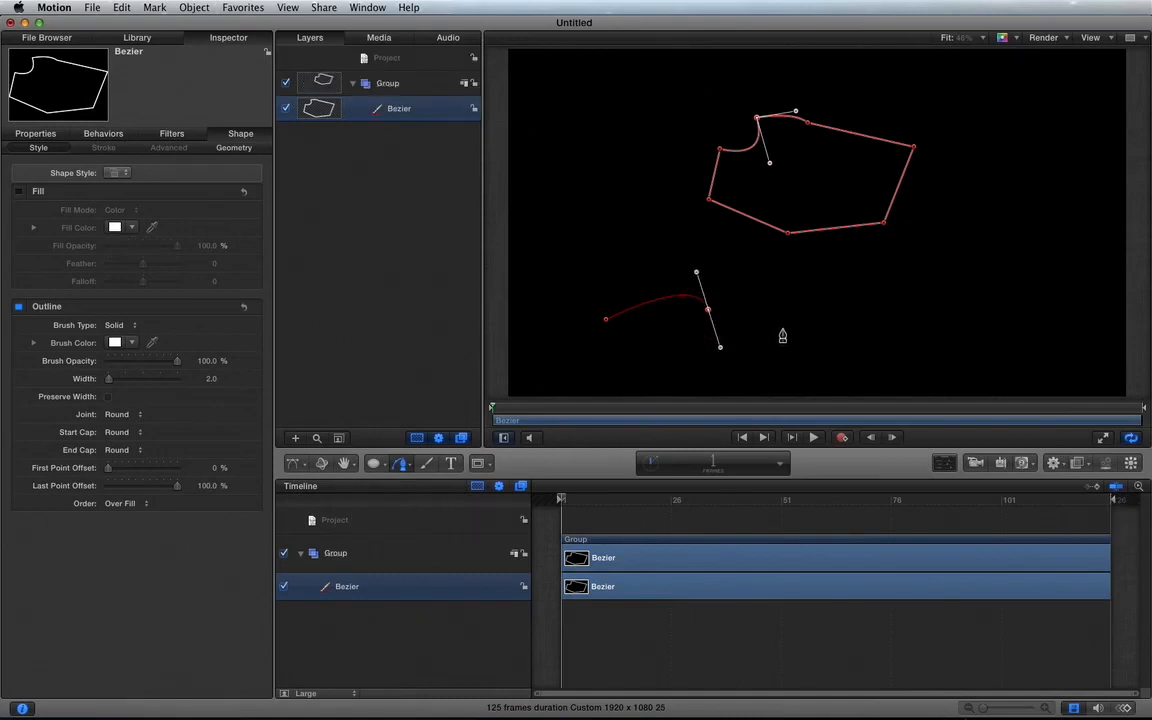
drag(783, 329, 921, 333)
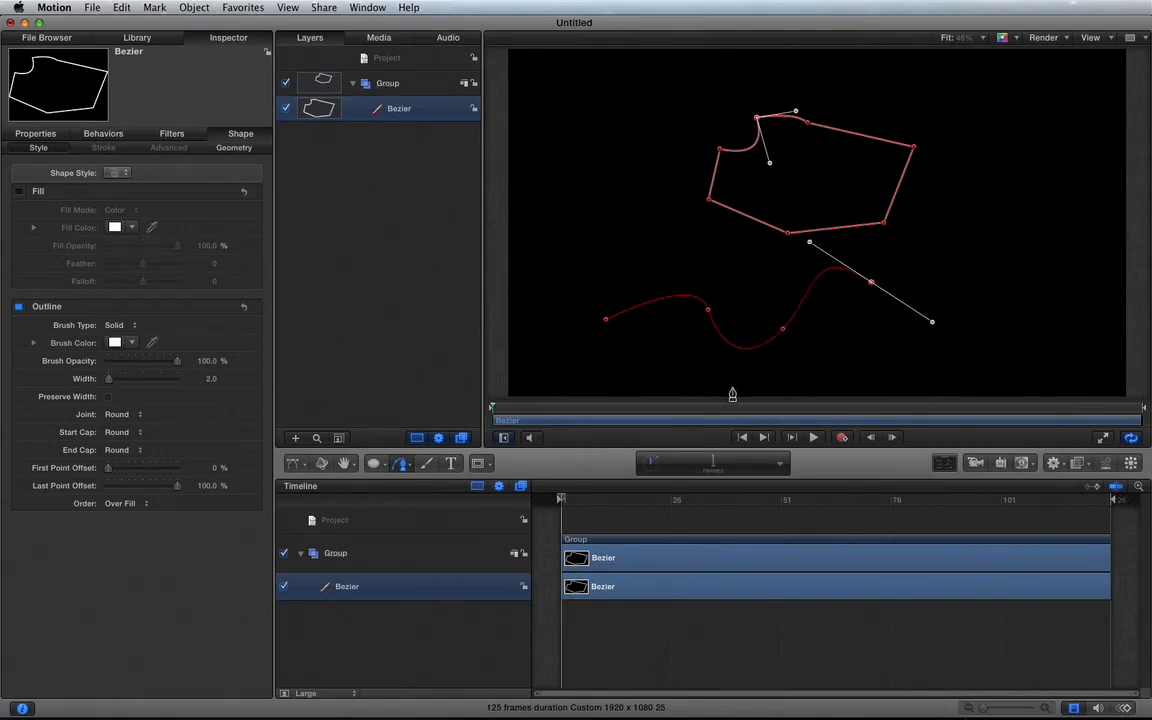
drag(733, 388, 665, 386)
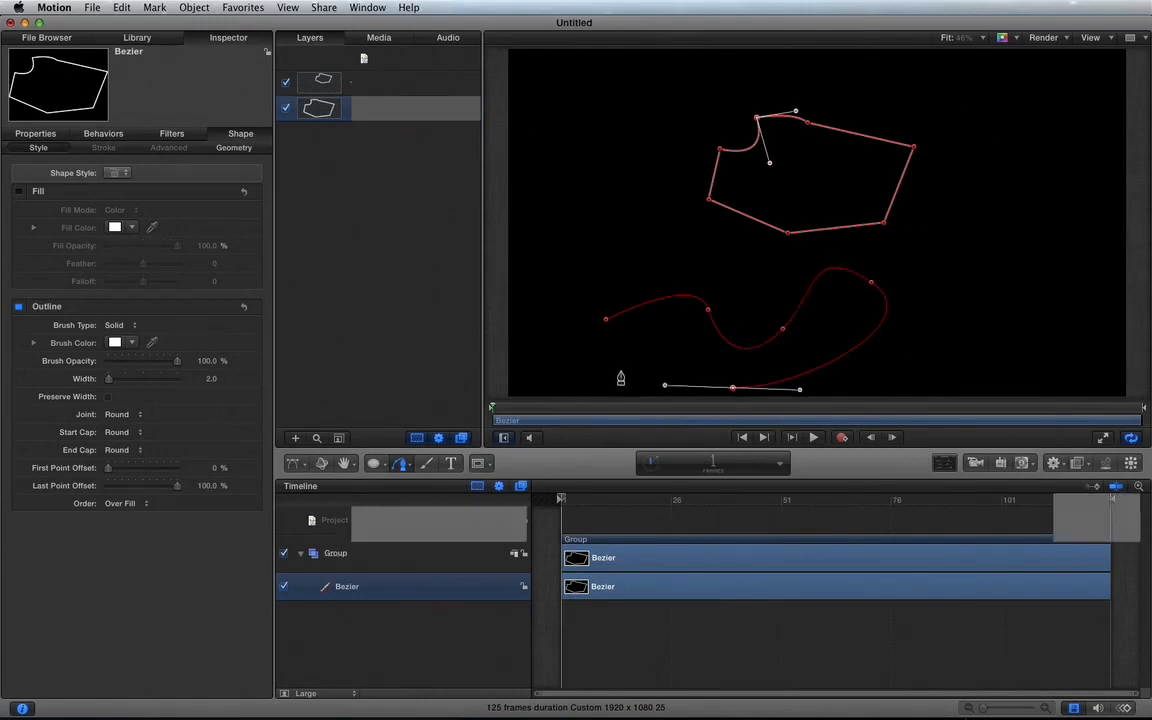
click(606, 321)
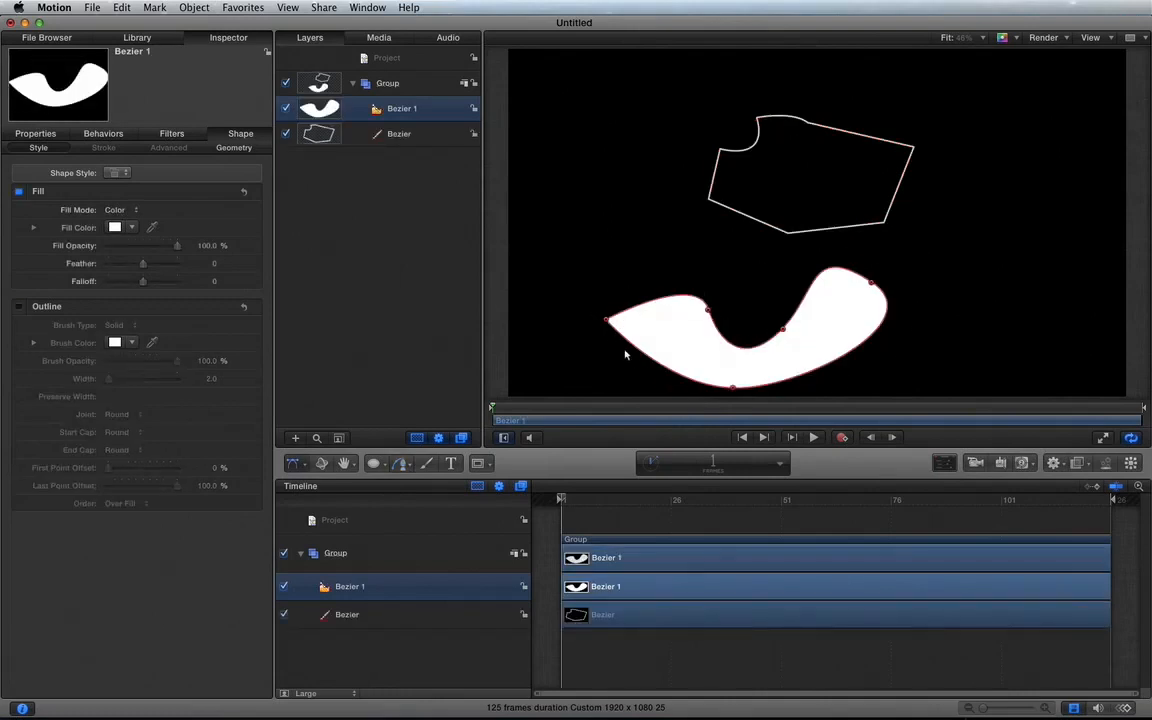
Step: Make the curved shape's leftmost point smooth and tilt its upper handle to the right
right_click(606, 322)
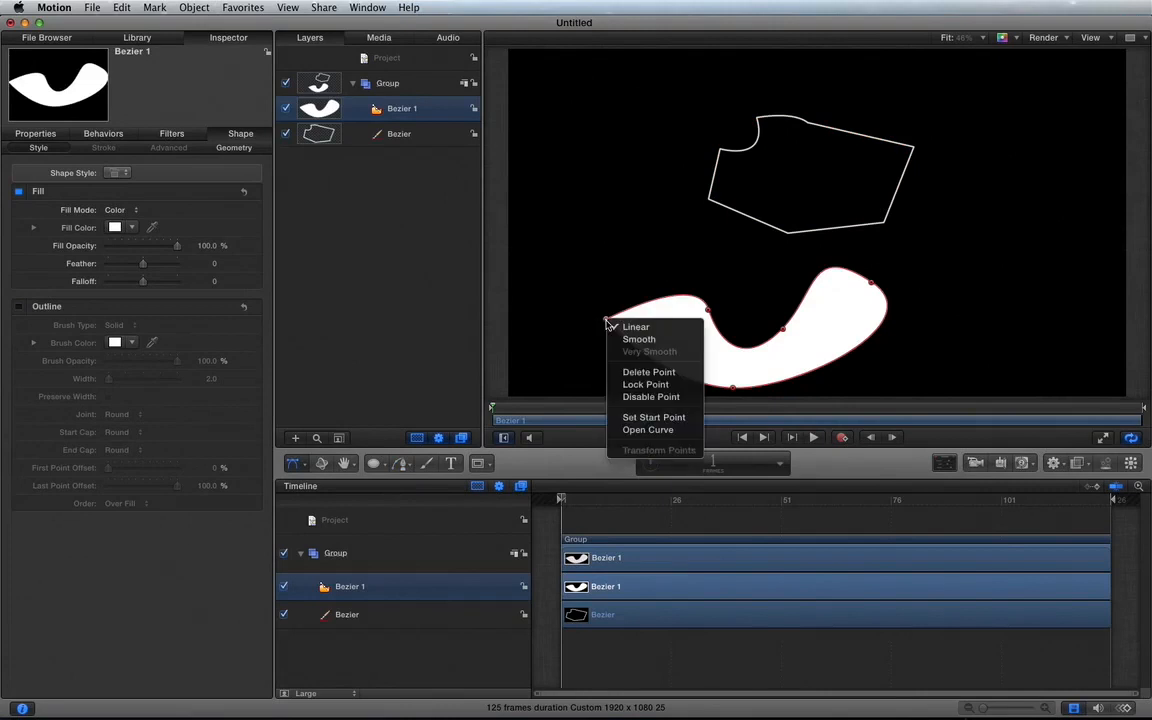
click(620, 338)
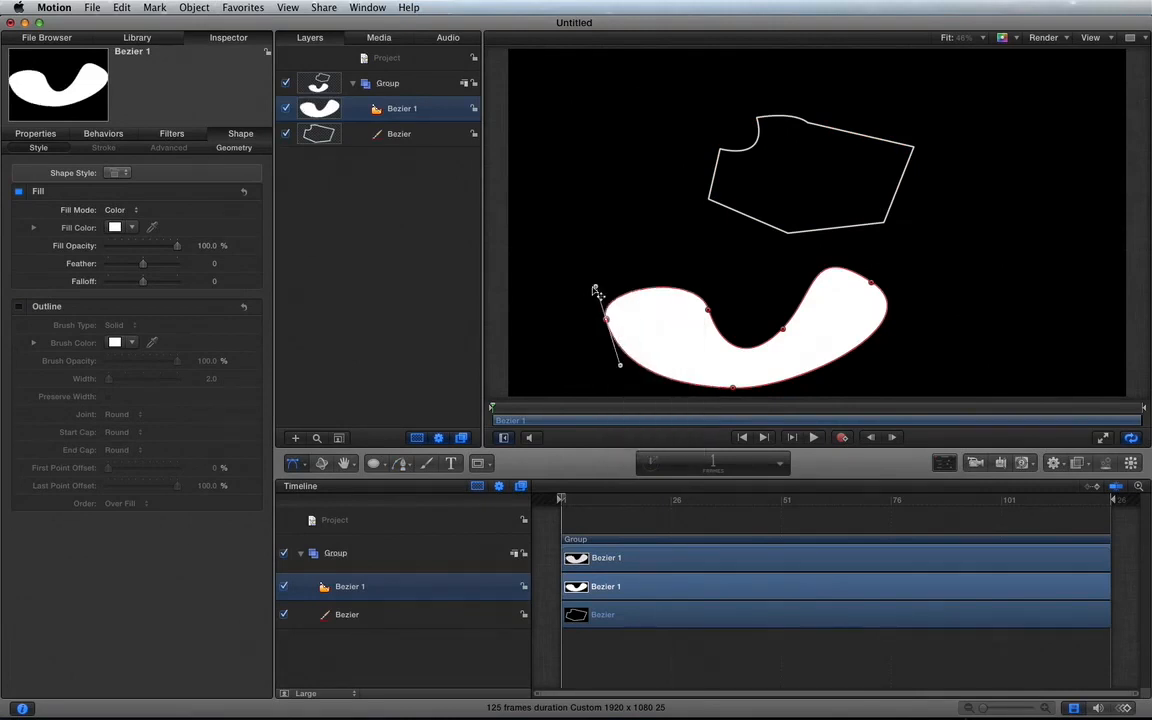
drag(596, 288, 628, 282)
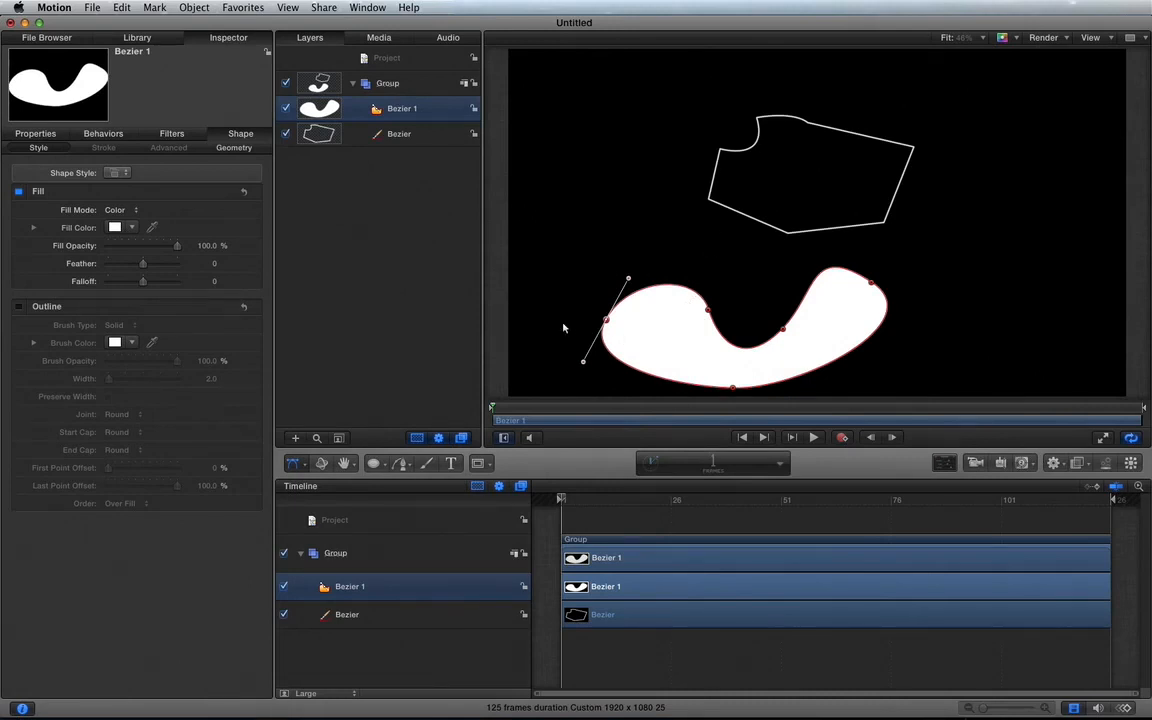
Step: Delete the leftmost control point from the curved shape
key(Delete)
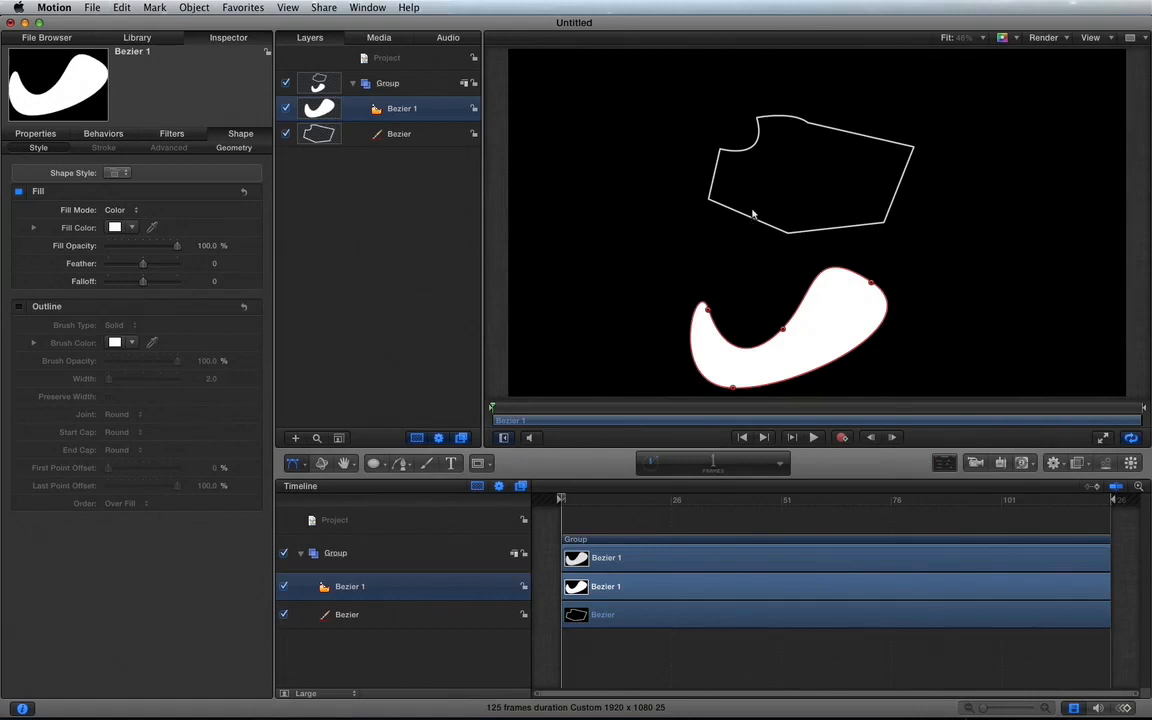
Step: Delete the curved shape's upper-left tip point and its inner middle control point, leaving only two points
click(707, 312)
key(Delete)
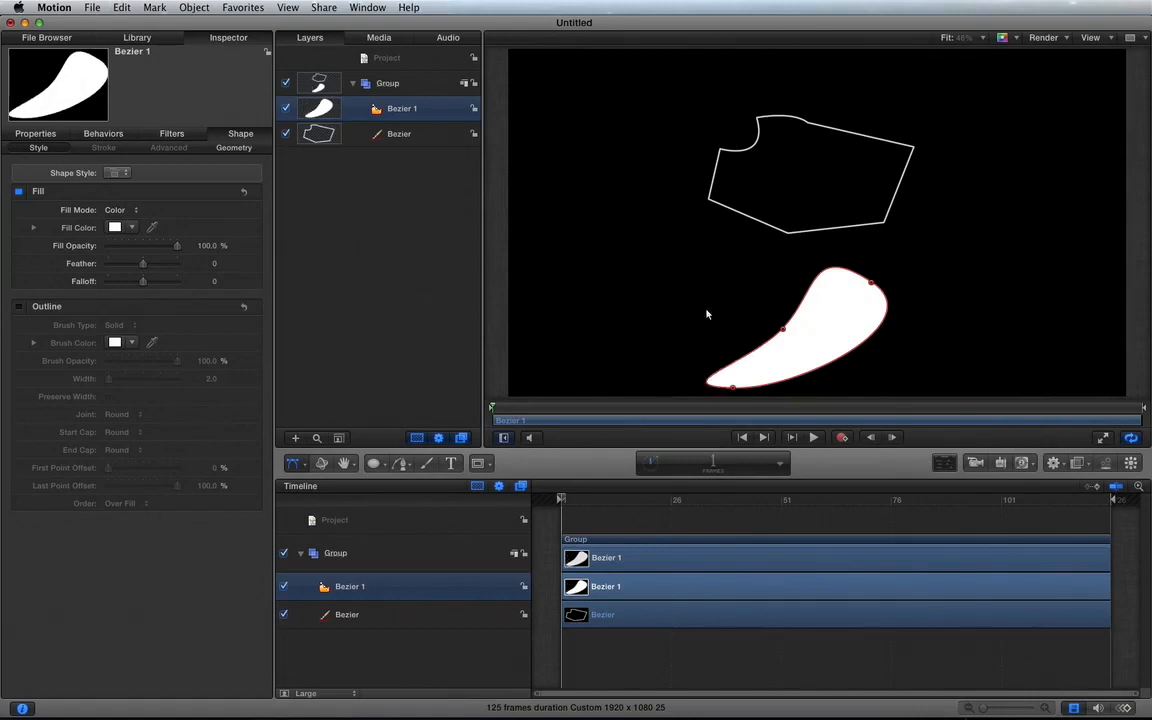
click(784, 331)
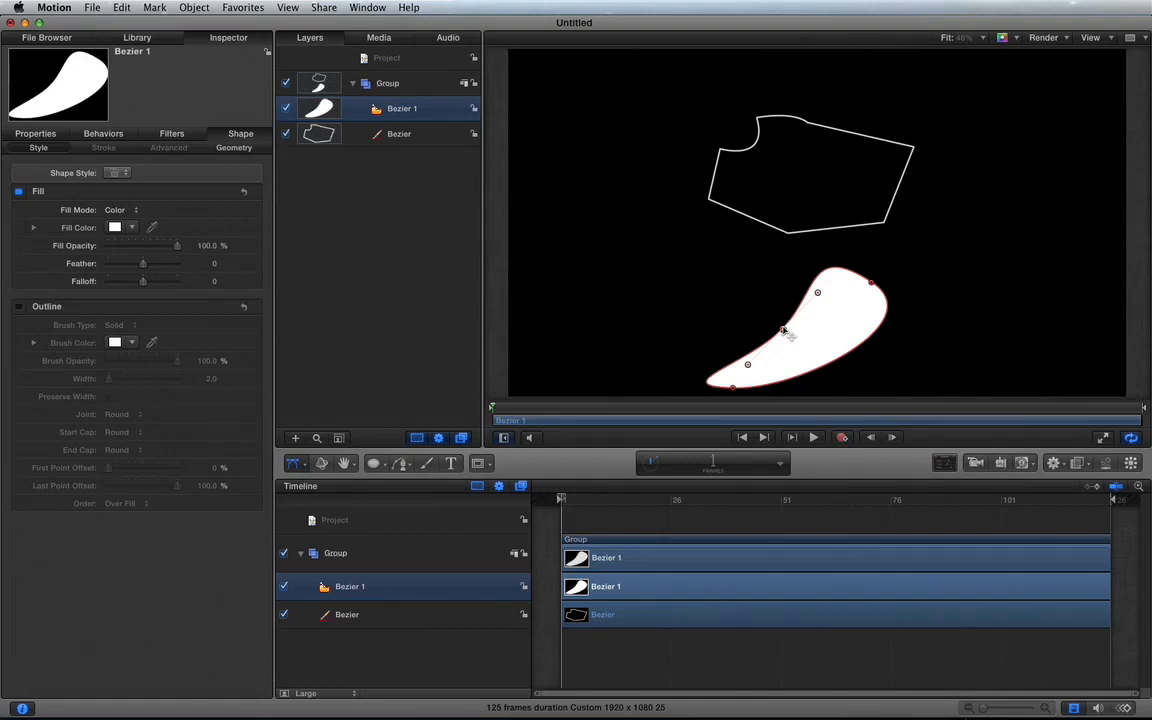
key(Delete)
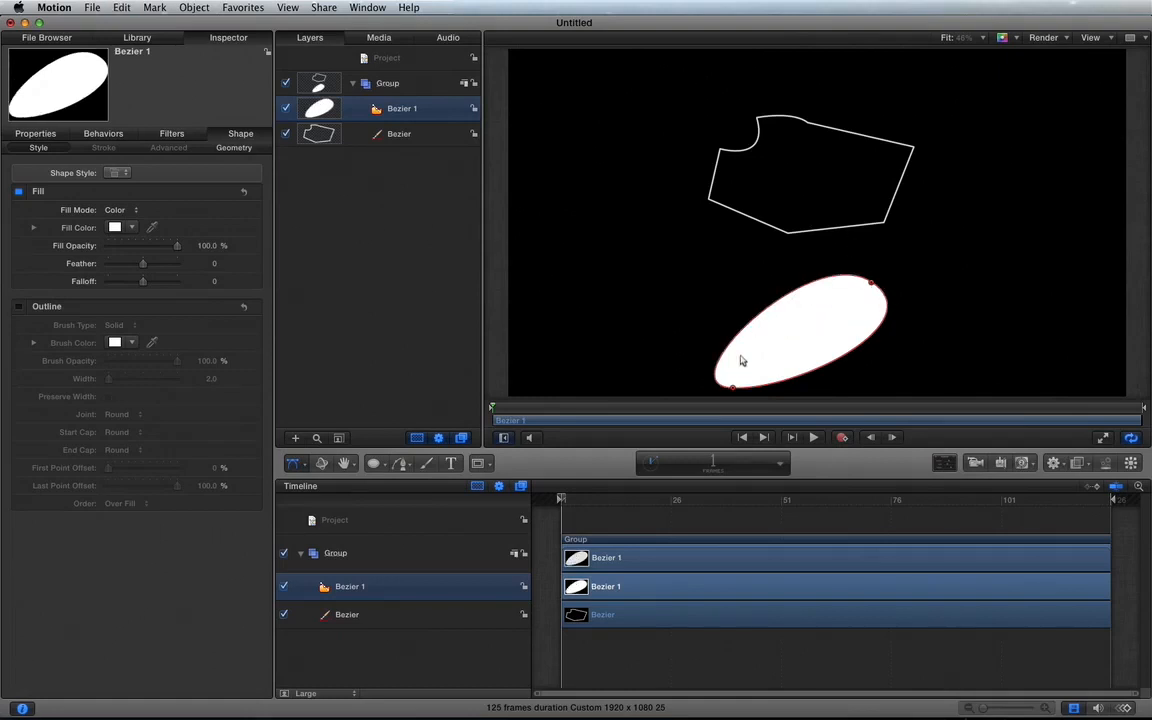
Step: Delete the outlined polygon's bottom middle control point and the curved point that forms its notch
click(837, 232)
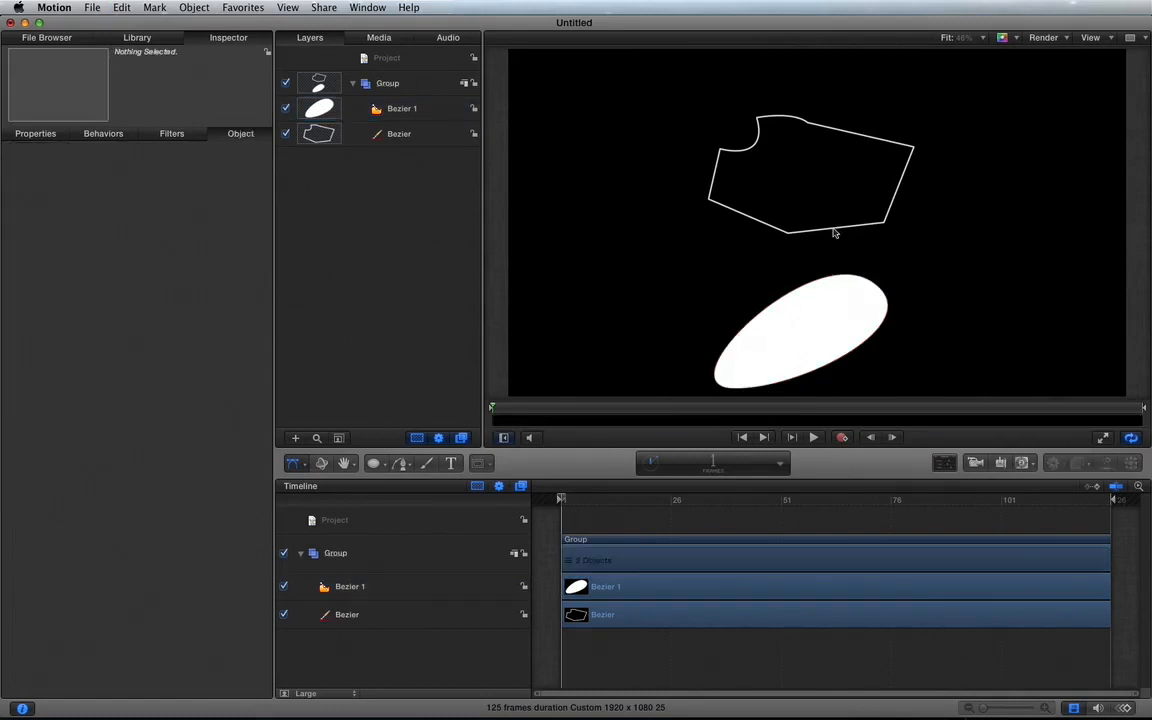
click(291, 461)
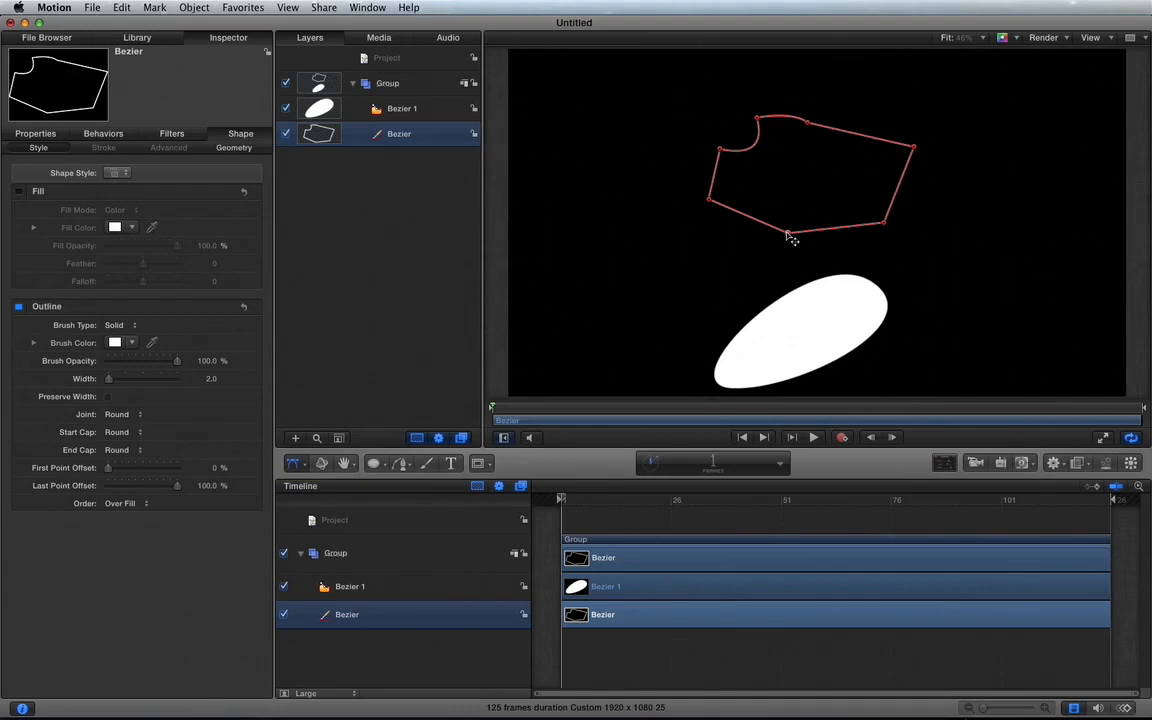
double_click(787, 233)
key(Delete)
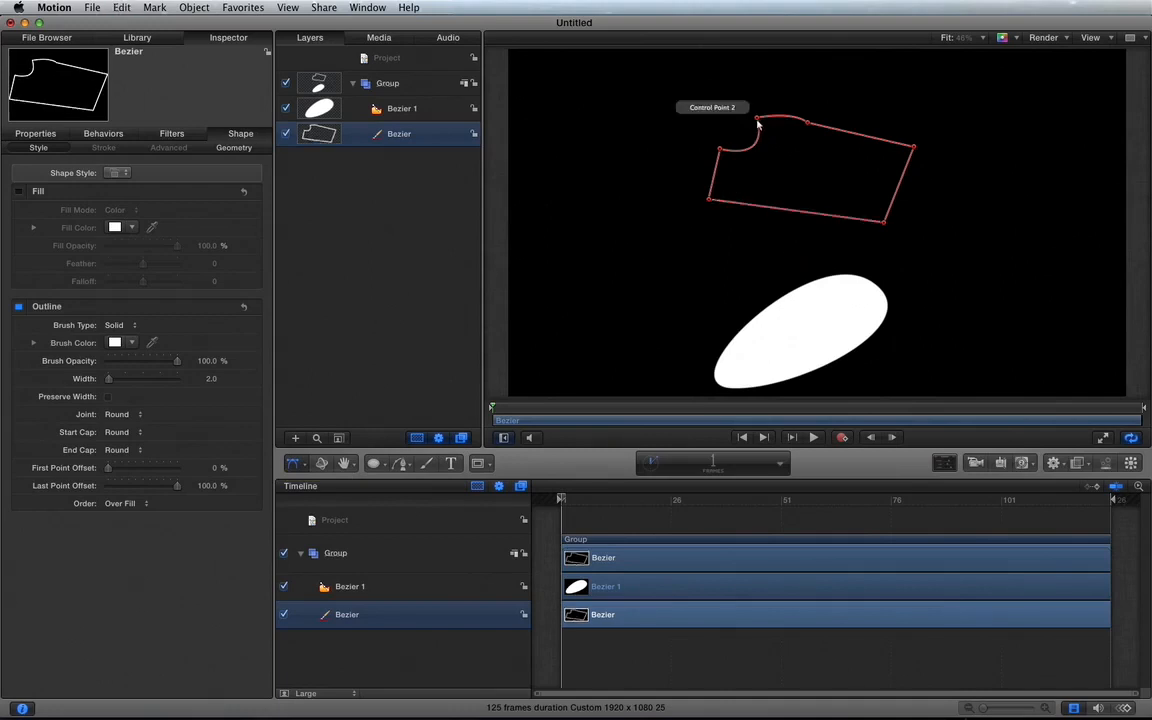
key(Delete)
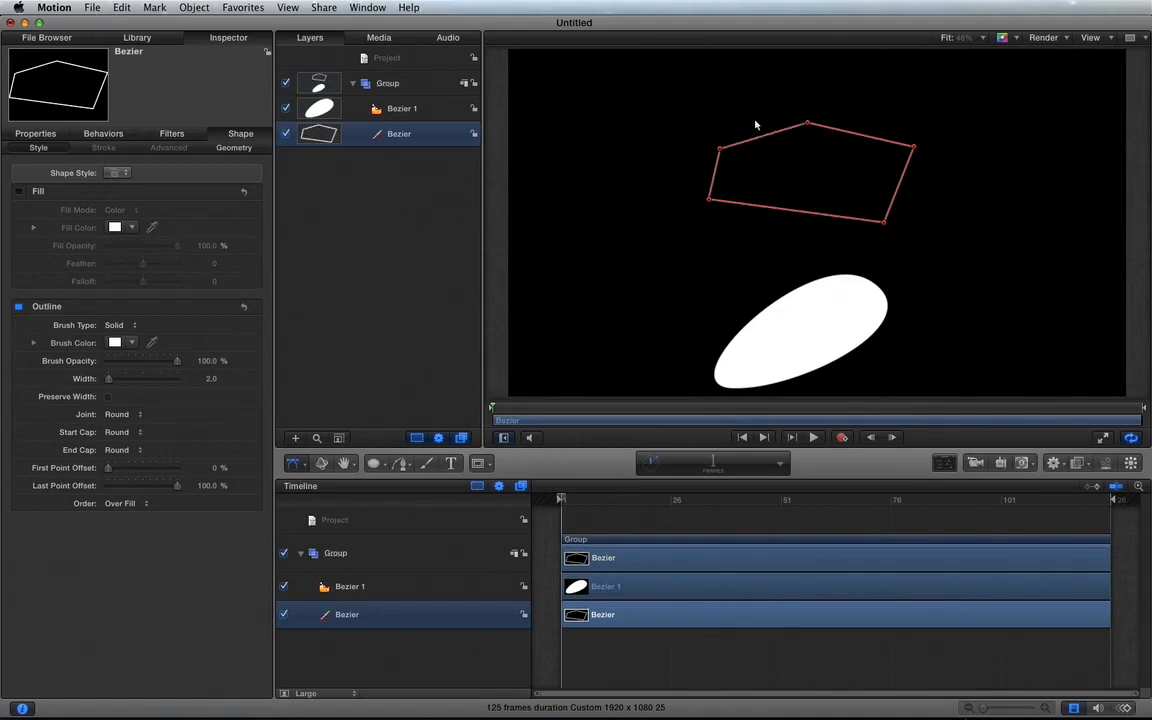
Step: Delete both the white filled shape and the outlined polygon from the group
click(797, 329)
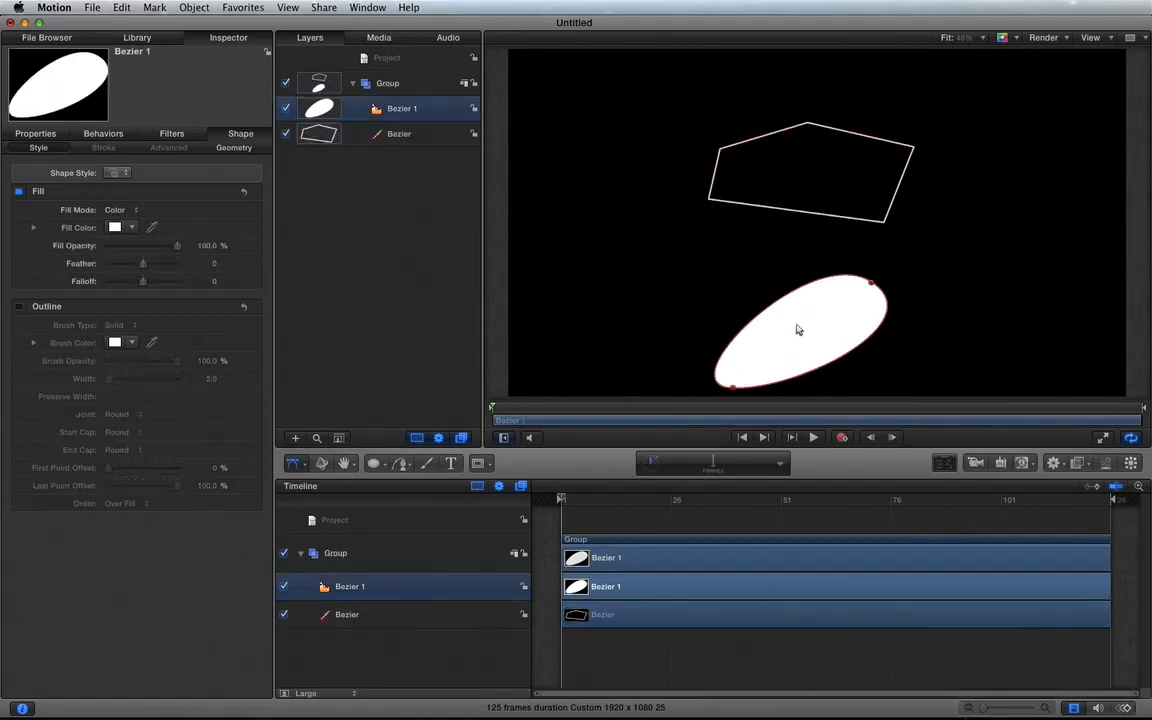
key(Delete)
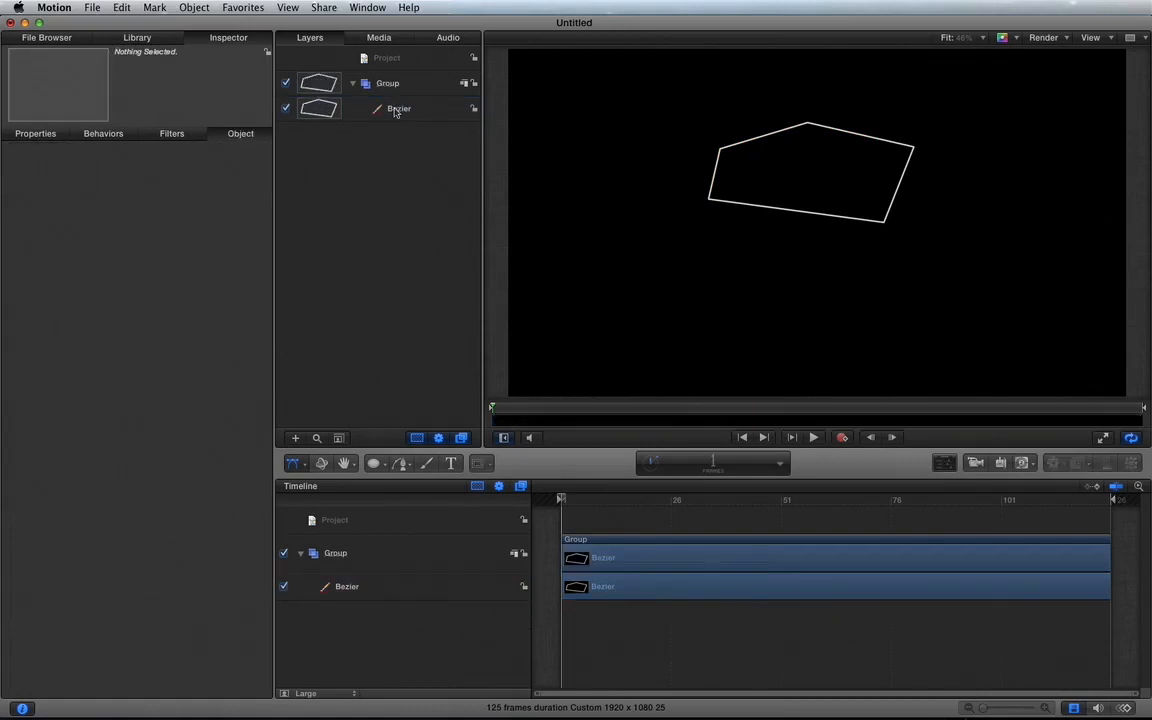
click(395, 112)
key(Delete)
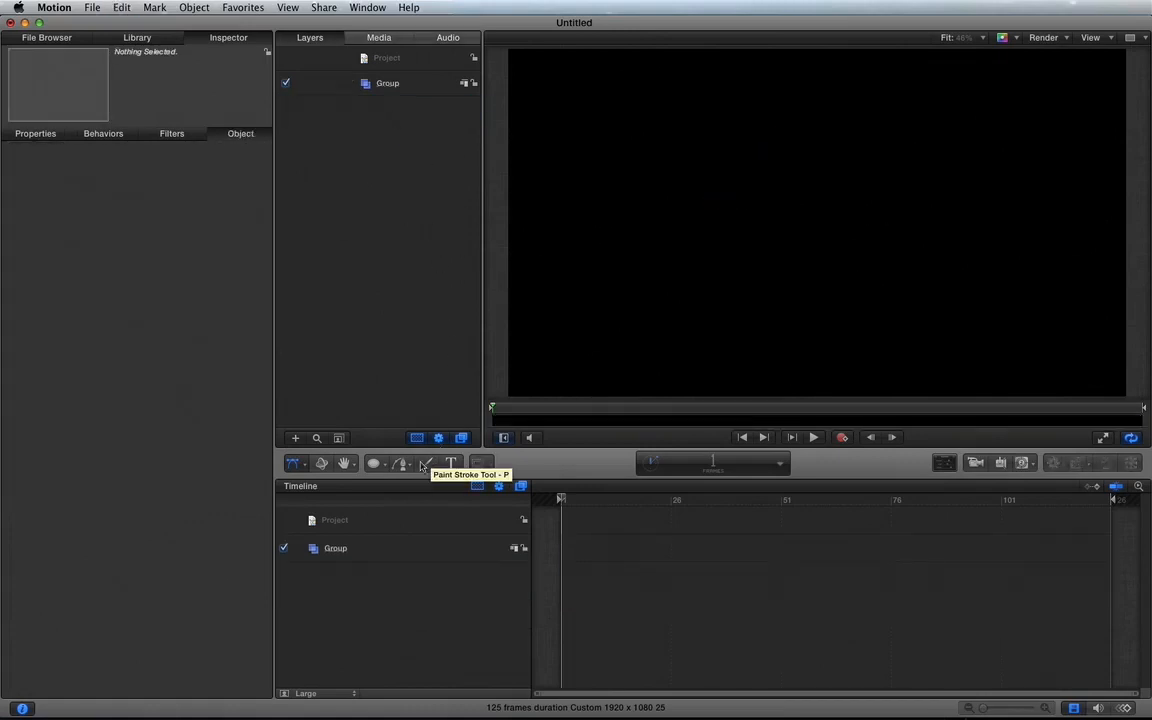
Step: Draw a horizontal line about 835 pixels long across the middle of the canvas with the Line tool
click(386, 464)
drag(386, 464, 395, 530)
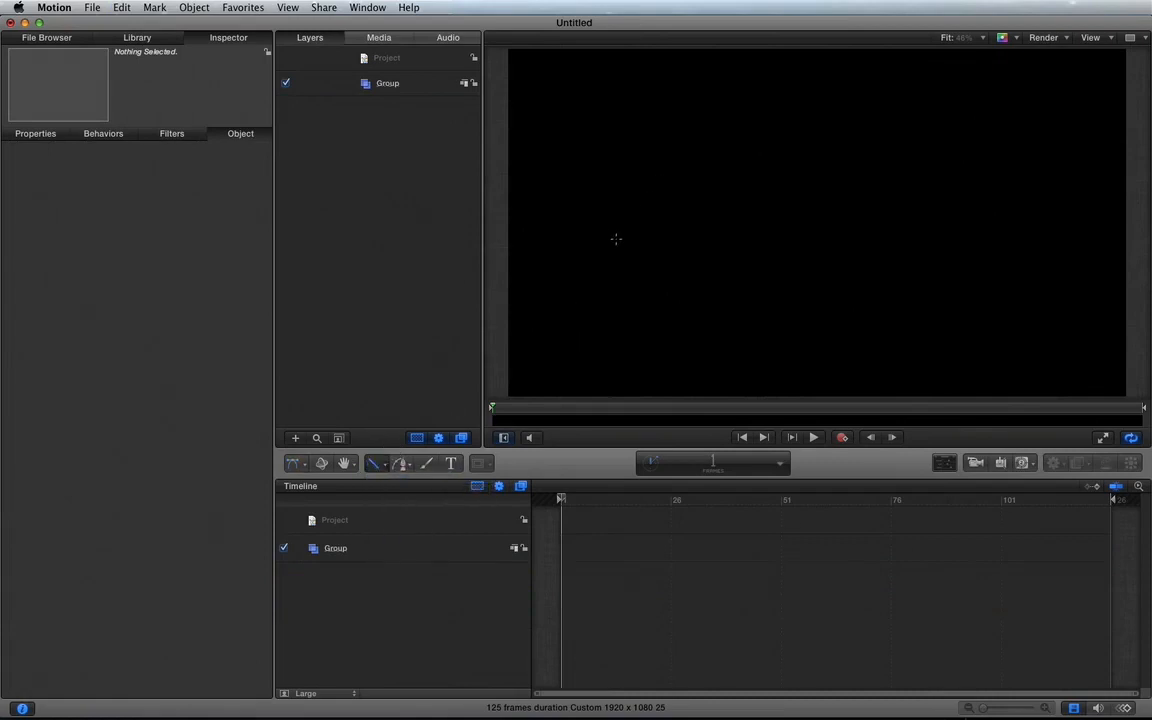
mouse_move(632, 231)
mouse_down()
mouse_move(928, 235)
mouse_move(877, 298)
mouse_move(763, 362)
mouse_up()
drag(806, 249, 900, 229)
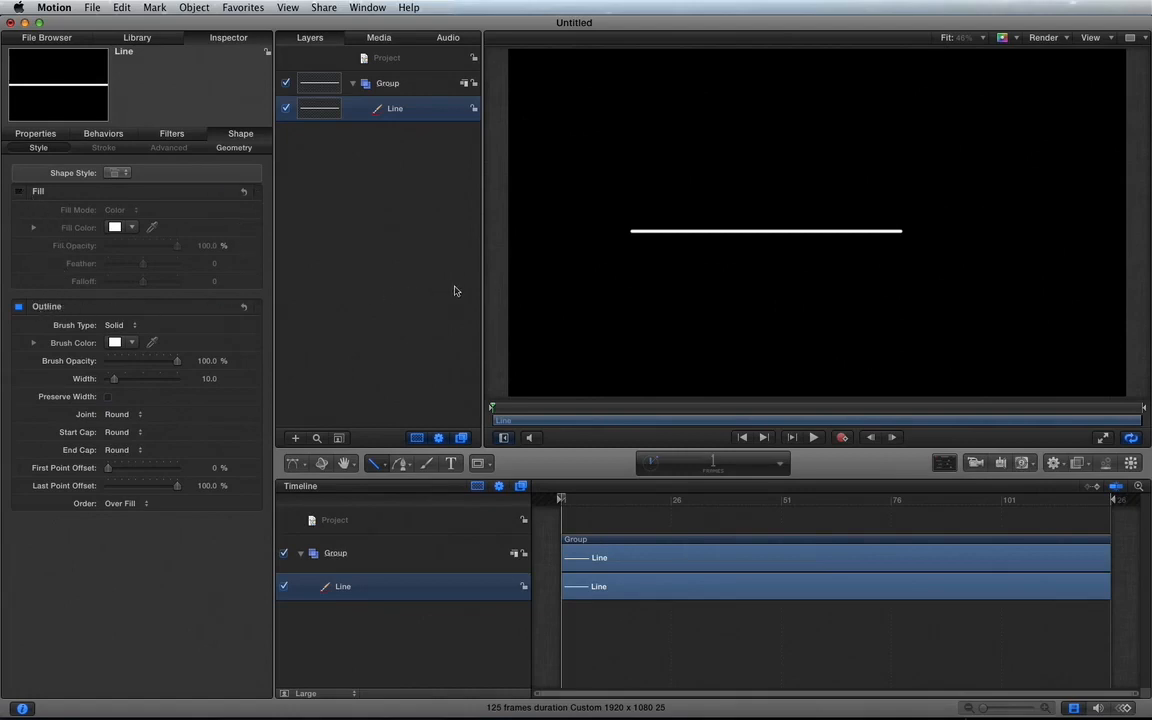
Step: Set the line's outline width to 100, keeping its brush opacity at 100%
key(super+equal)
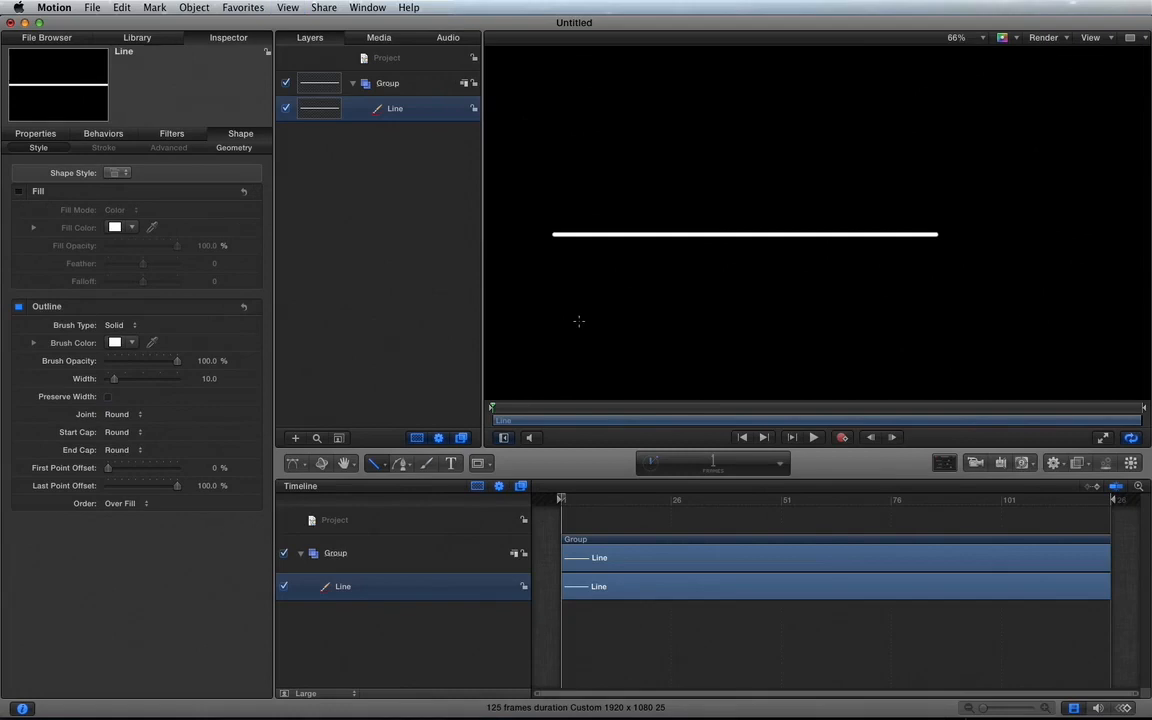
scroll(579, 321, left, 3)
mouse_move(178, 365)
mouse_down()
mouse_move(113, 360)
mouse_move(242, 334)
mouse_up()
drag(115, 381, 180, 378)
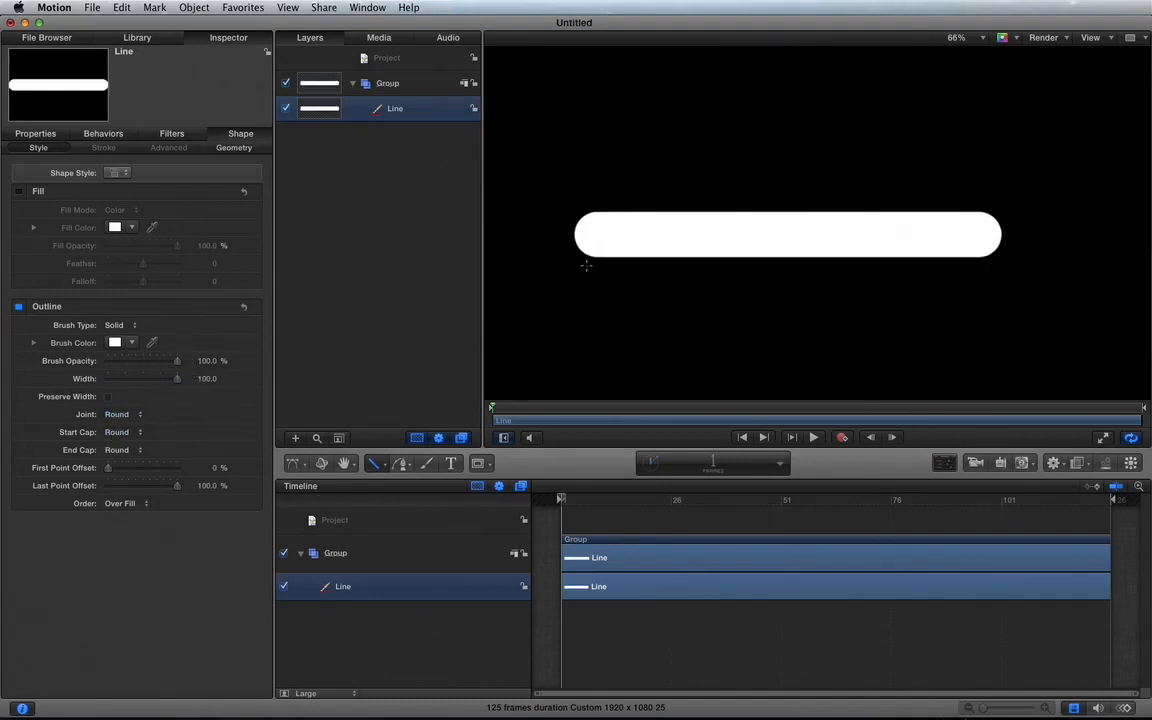
Step: Give the line a Square start cap and an Arrow end cap
click(116, 432)
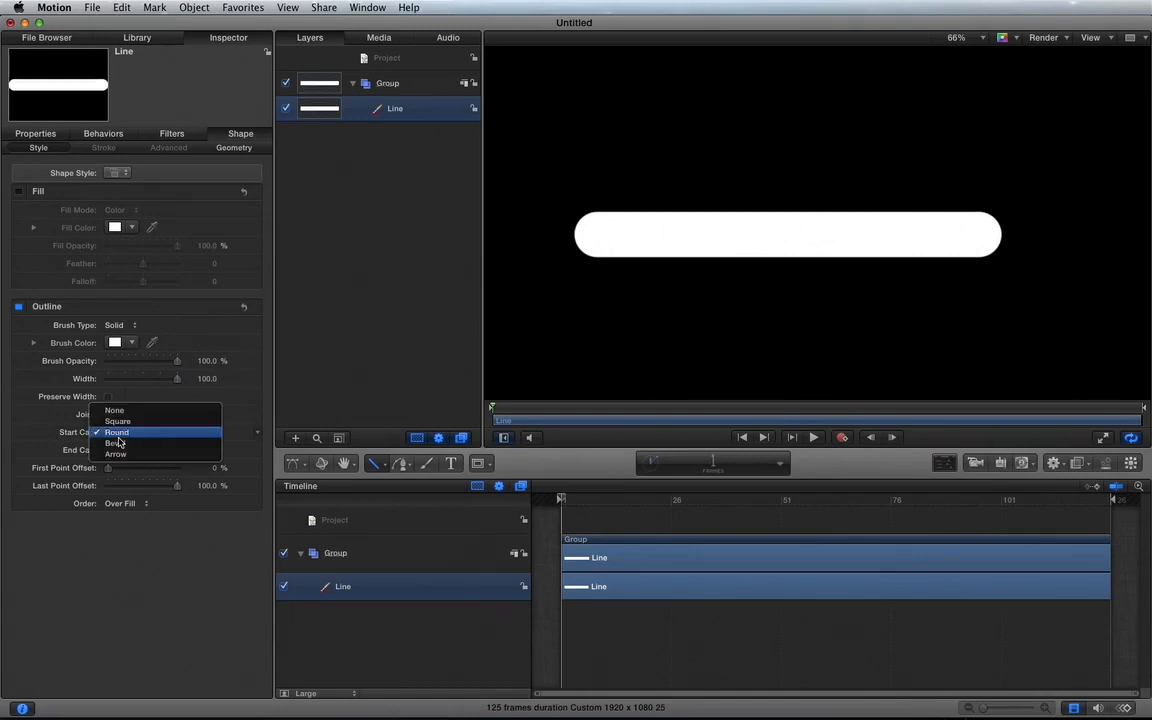
click(117, 421)
click(118, 451)
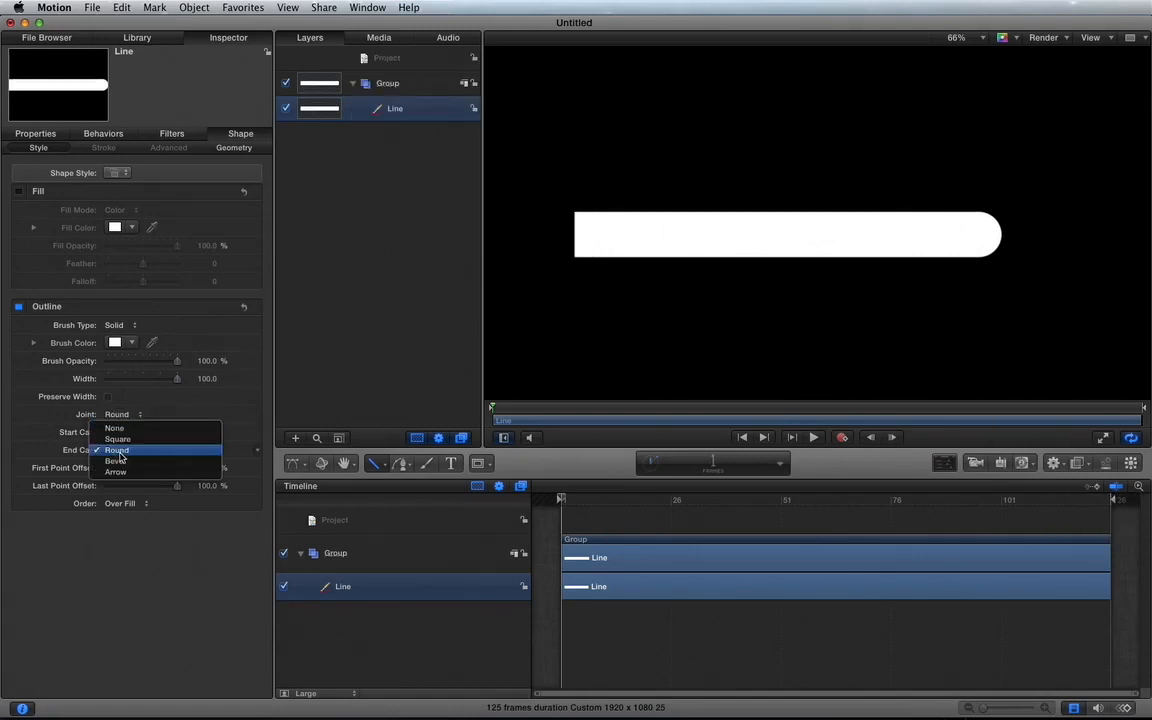
click(121, 476)
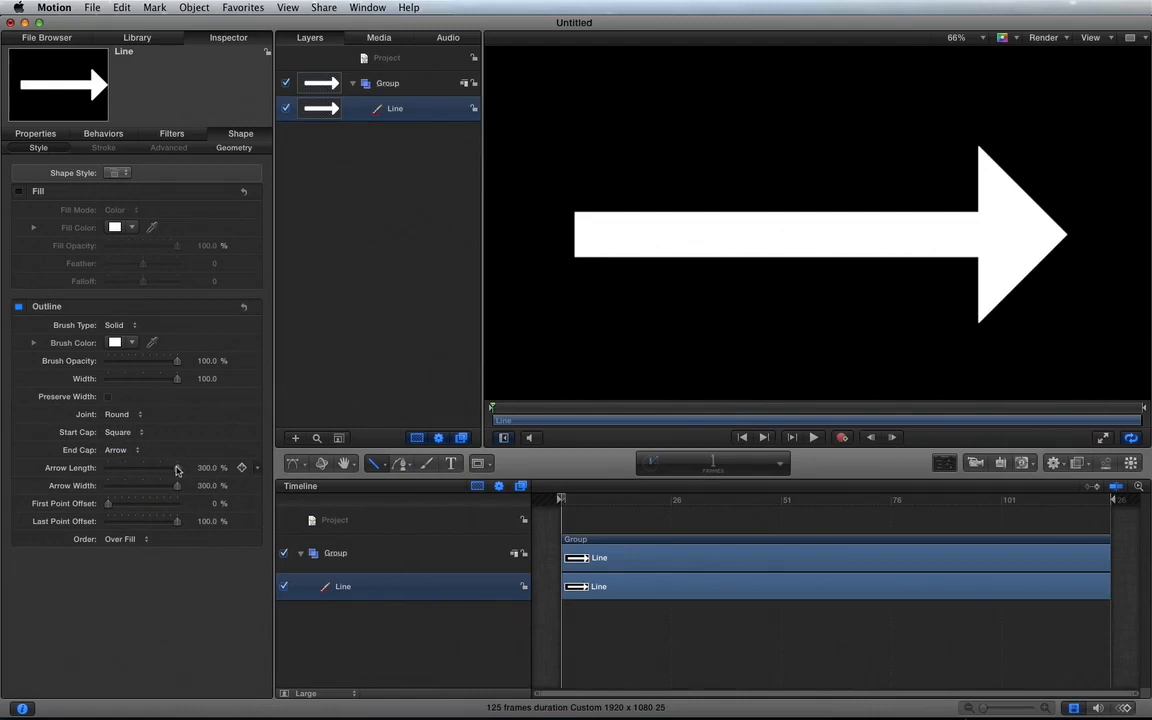
Step: Try out the arrow length, first point offset and last point offset, returning them to 300%, 0% and 100%
drag(176, 470, 242, 484)
drag(108, 503, 57, 501)
drag(179, 525, 218, 511)
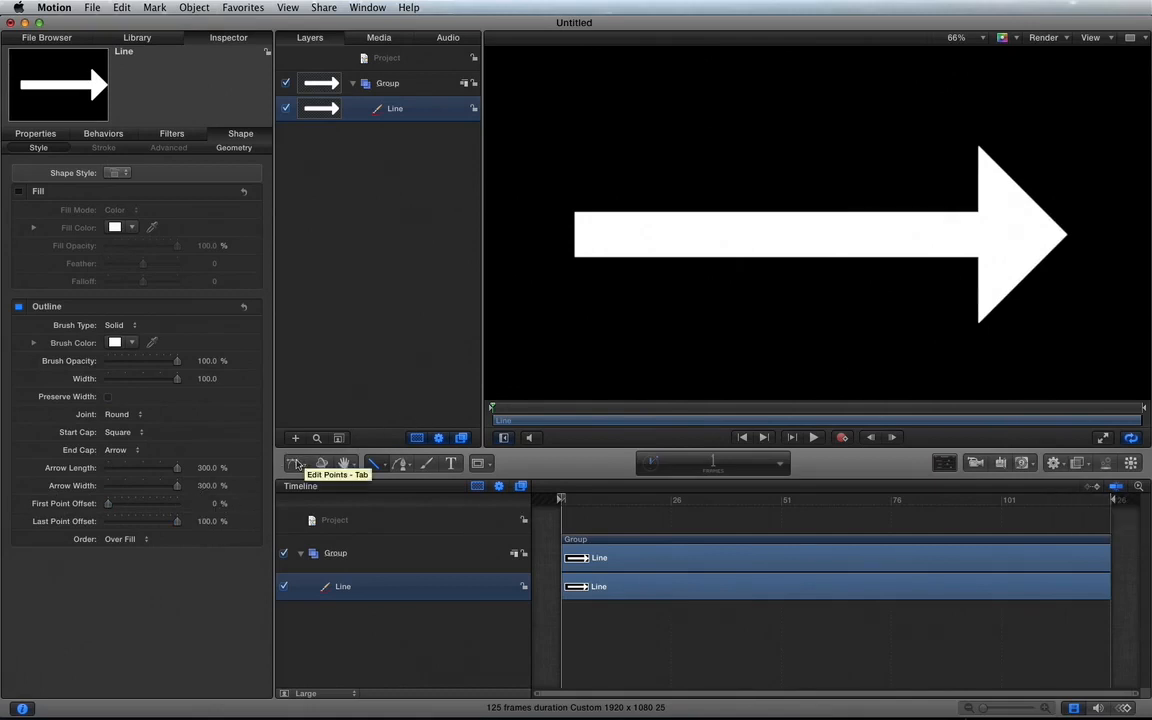
Step: Add a control point near the middle of the arrow's line and raise it to bend the arrow into a peak
drag(293, 463, 324, 612)
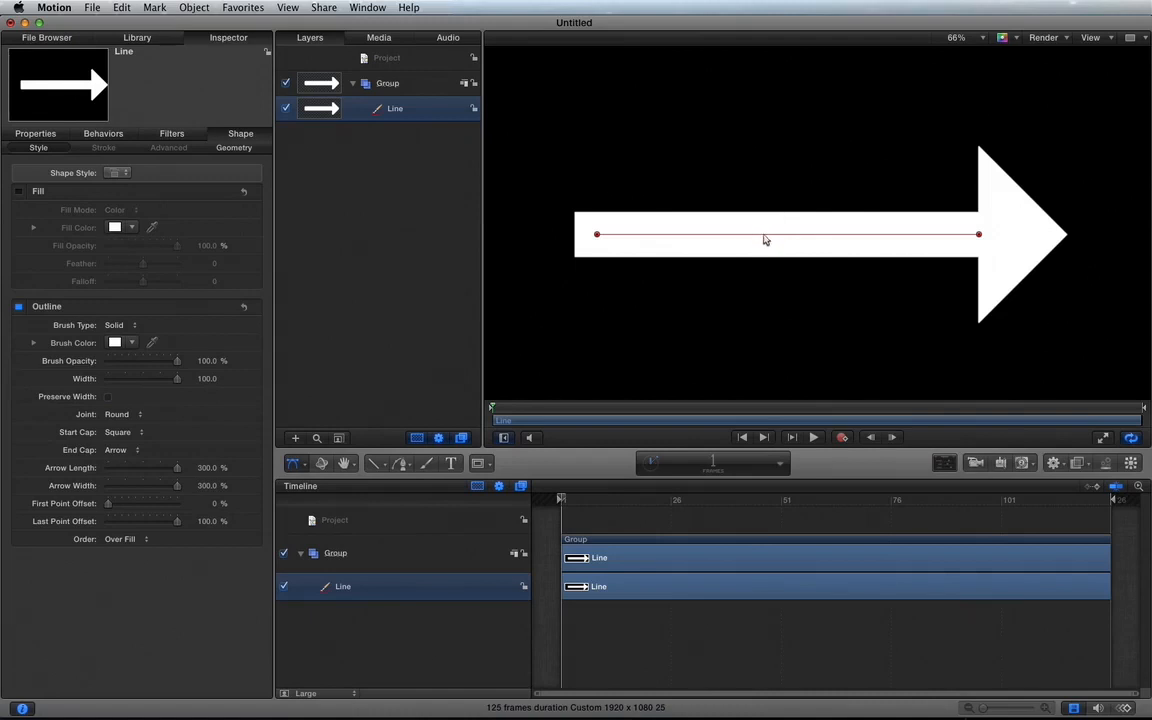
key(super+equal)
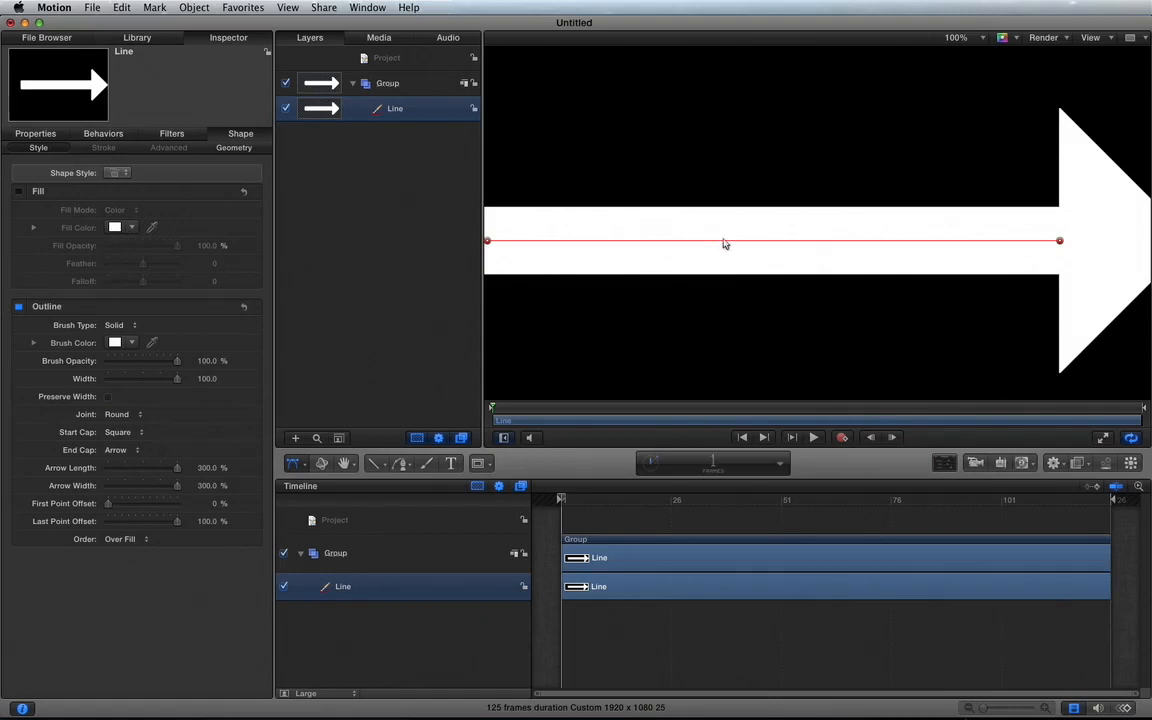
double_click(725, 241)
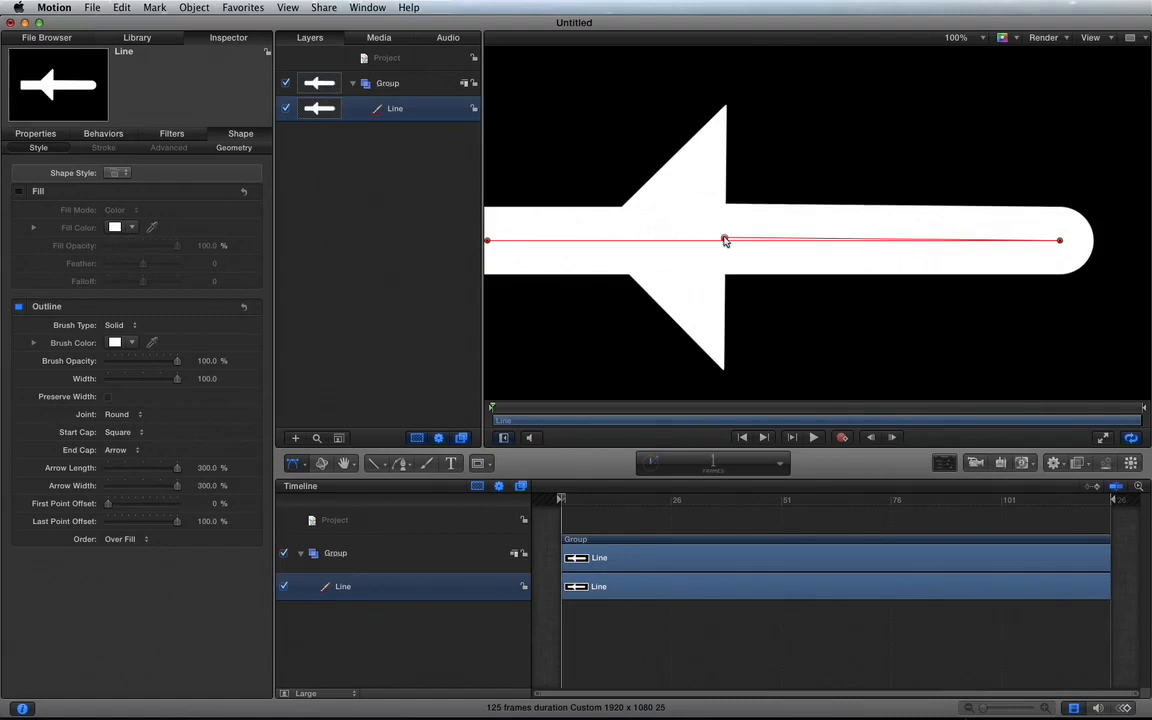
key(super+z)
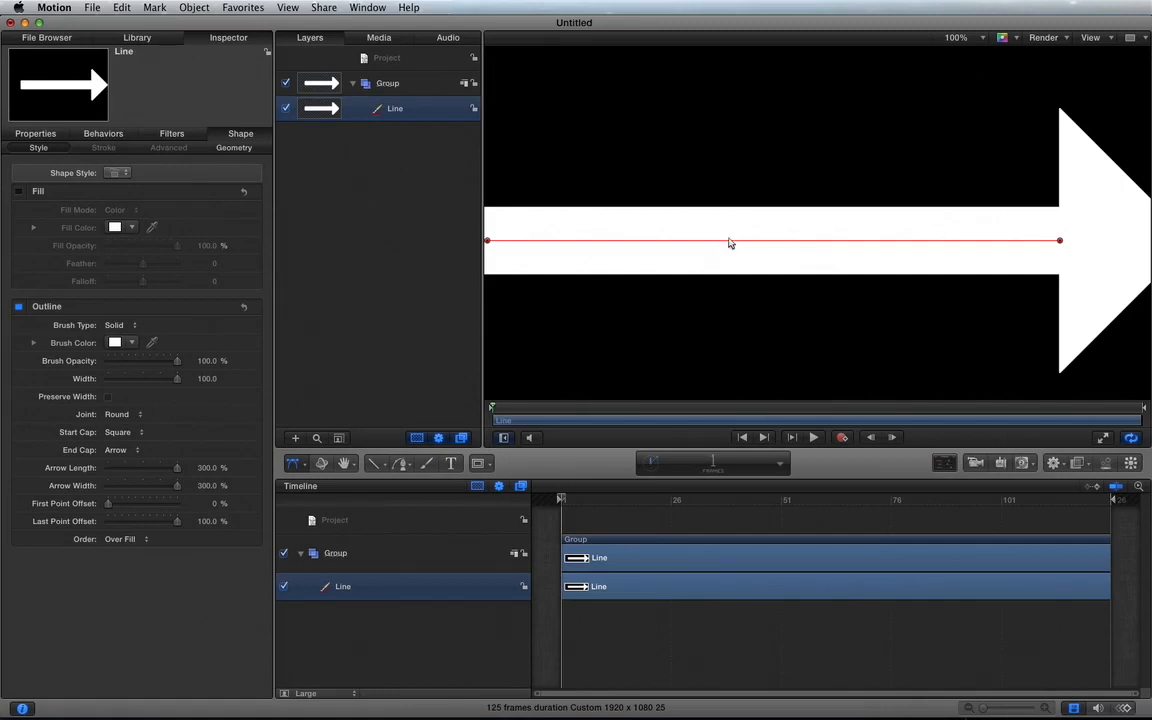
key(super+=)
key(super+=)
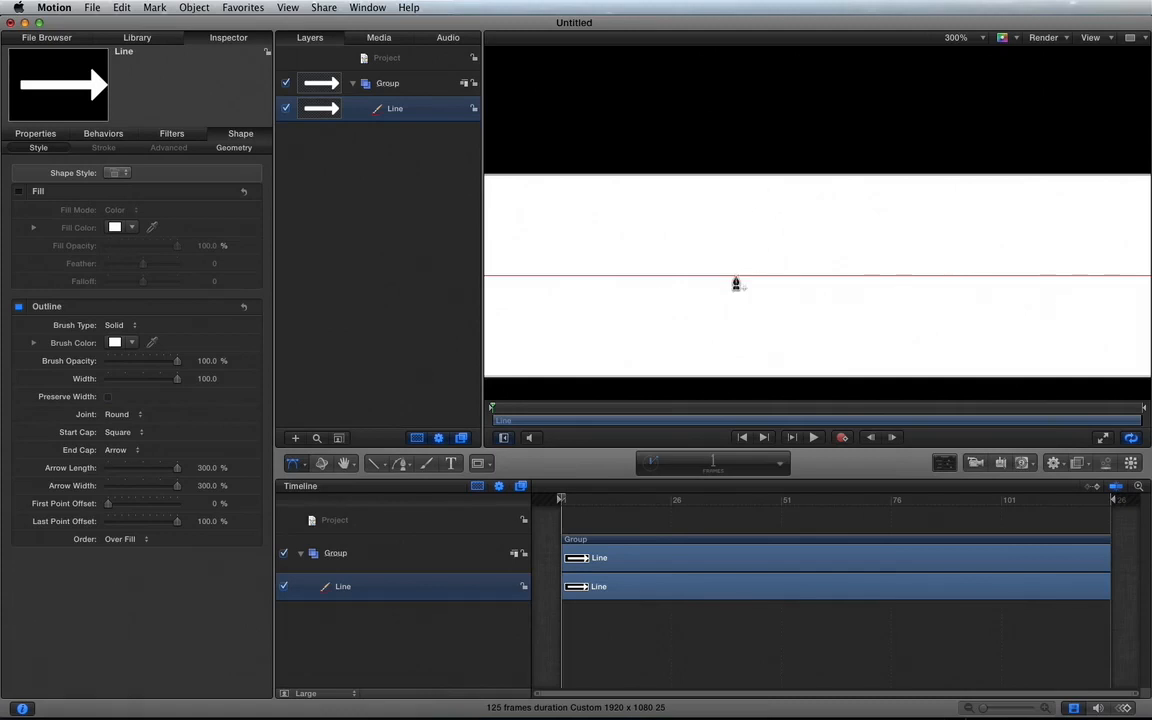
click(734, 278)
key(shift+z)
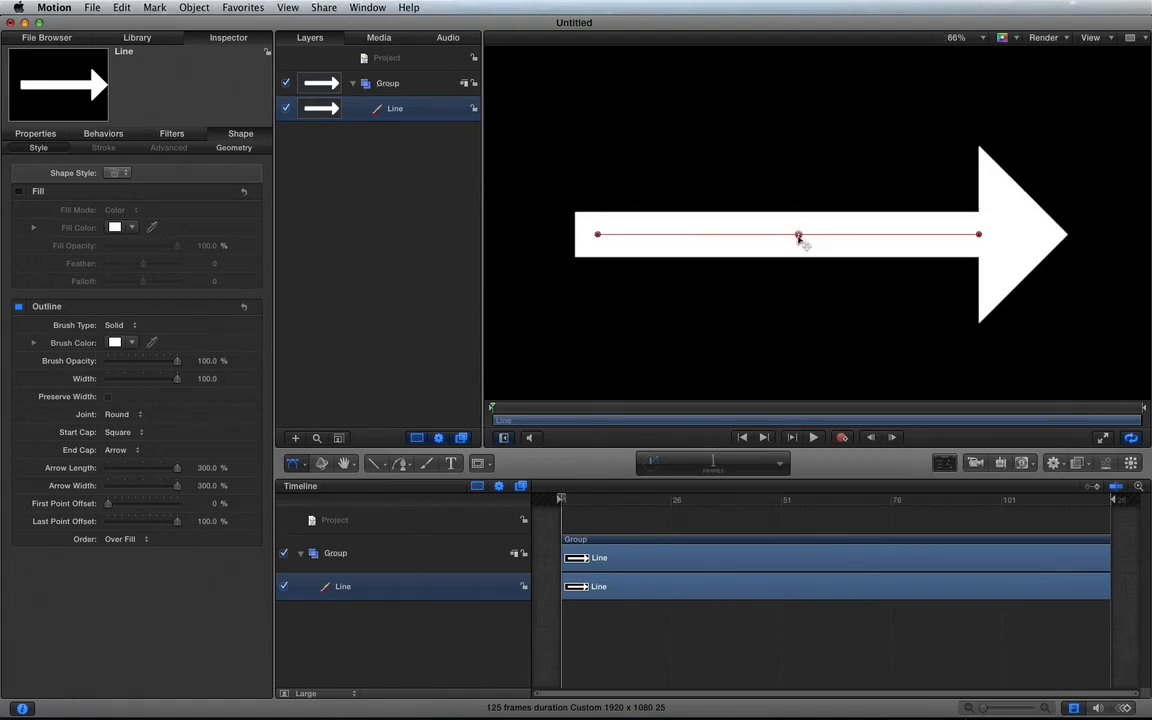
drag(798, 237, 768, 100)
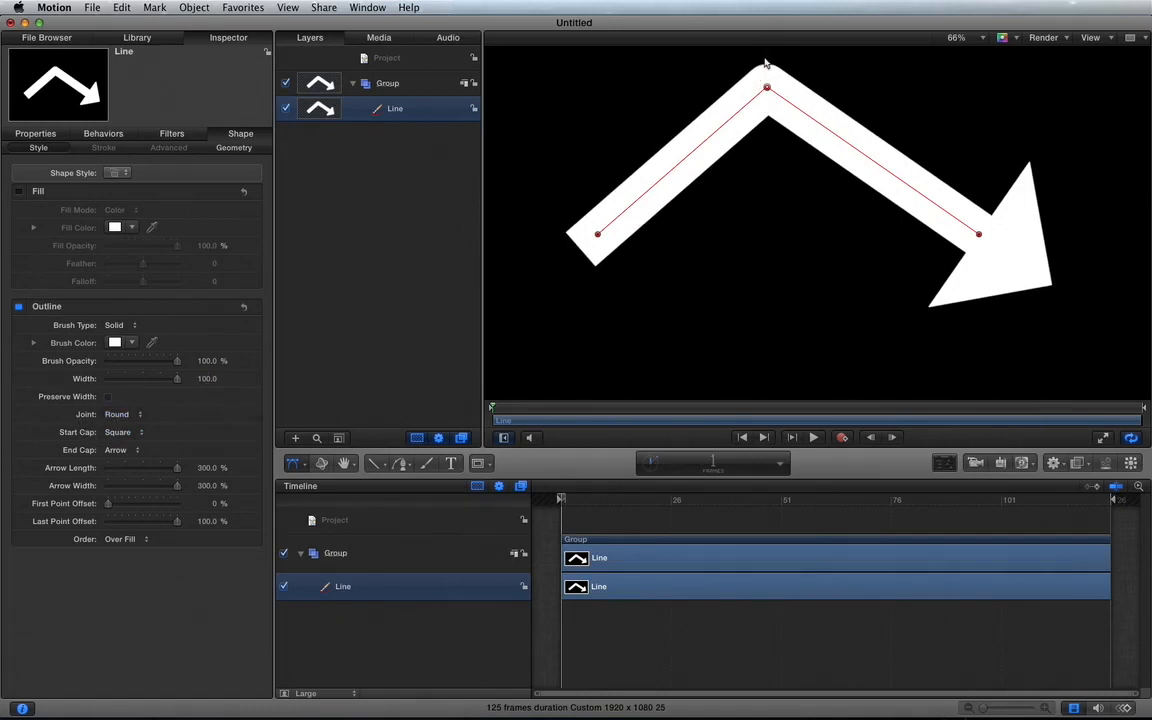
Step: Try the Square and Bevel joint types on the arrow's bend, and set the joint back to Round
click(116, 415)
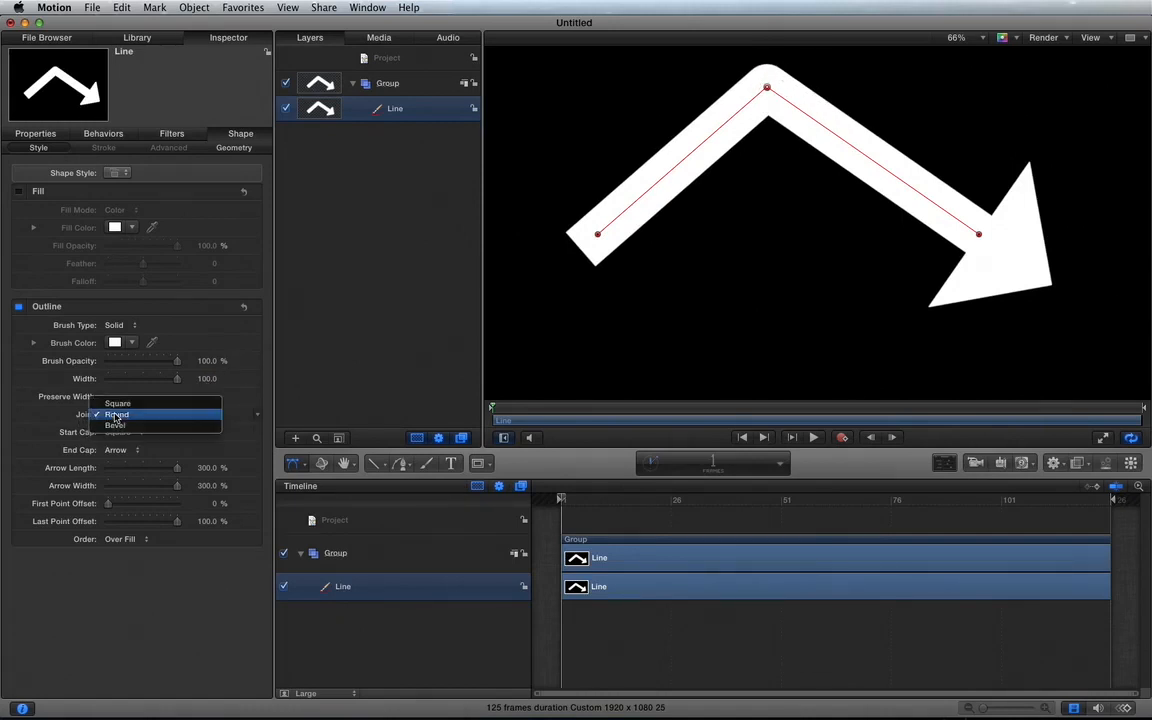
click(117, 403)
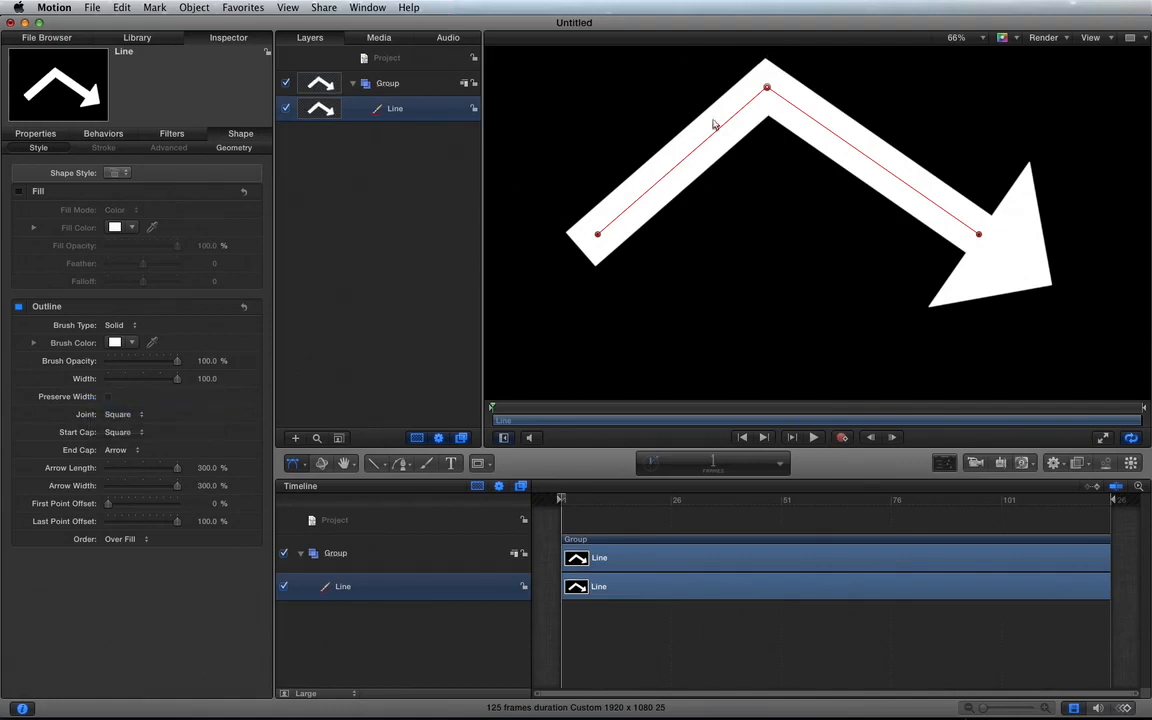
click(118, 414)
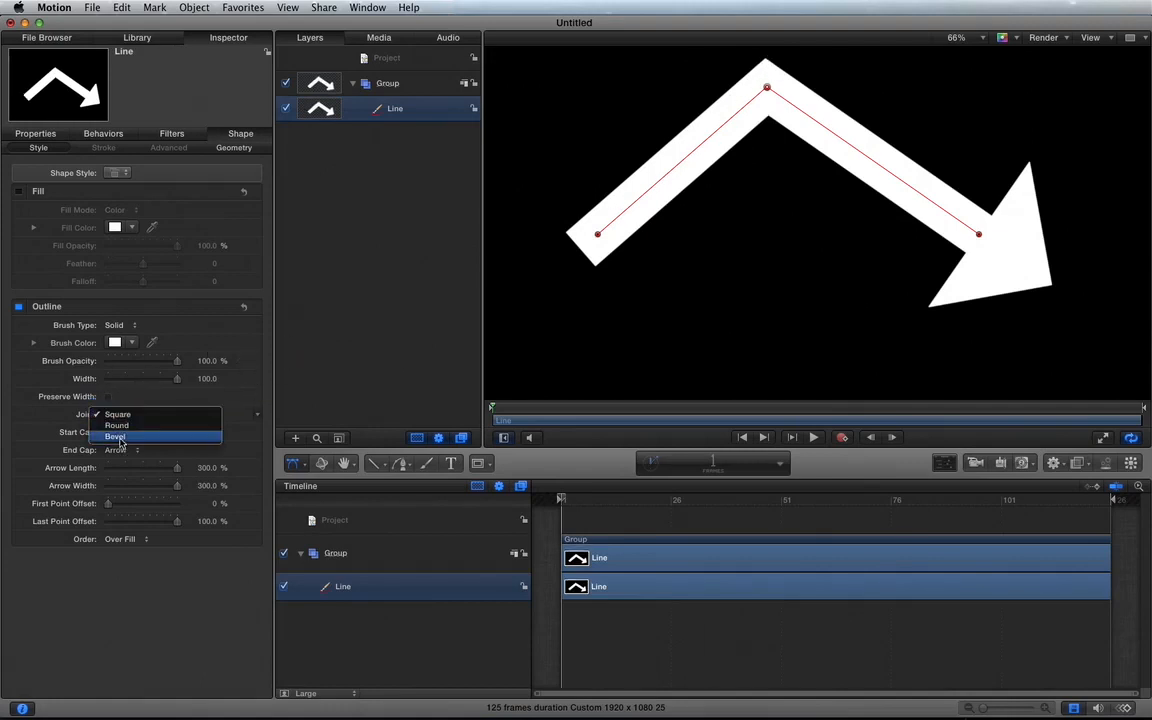
click(116, 437)
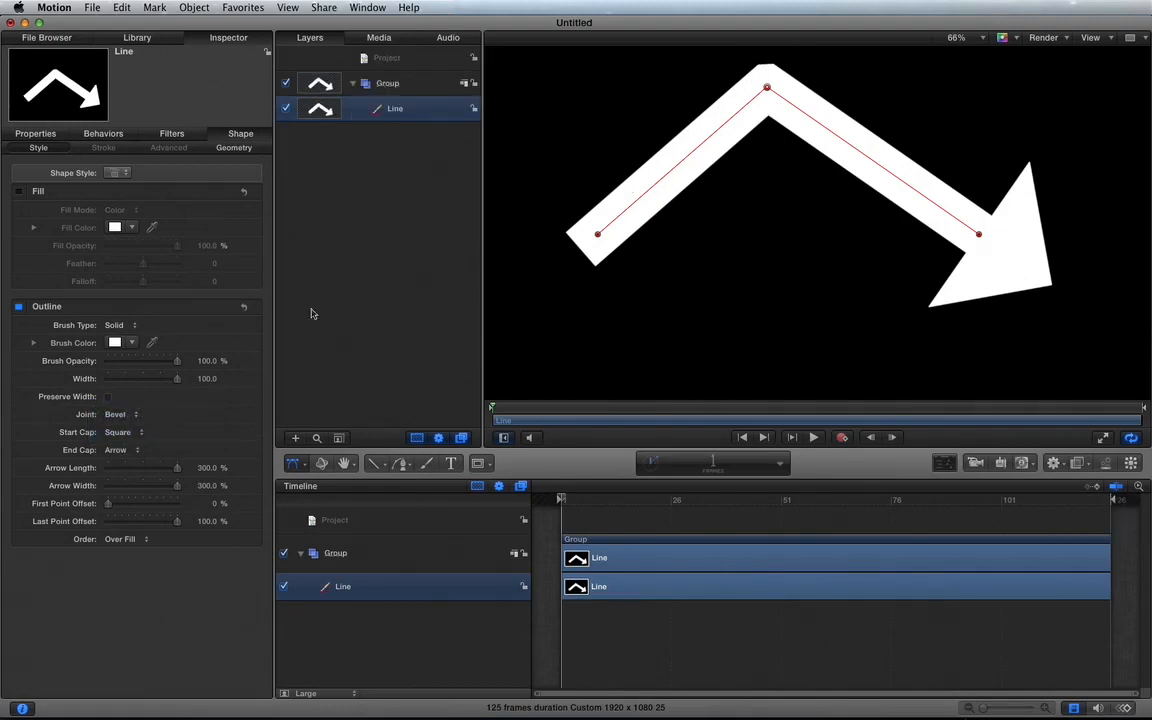
click(112, 433)
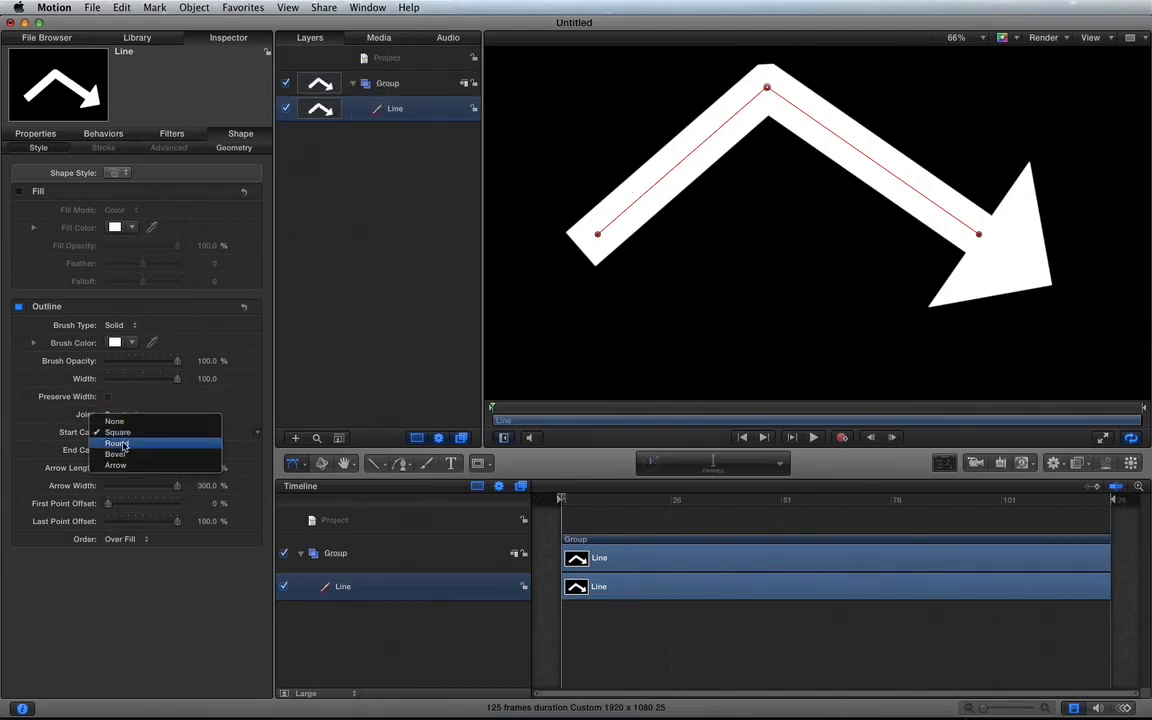
click(59, 434)
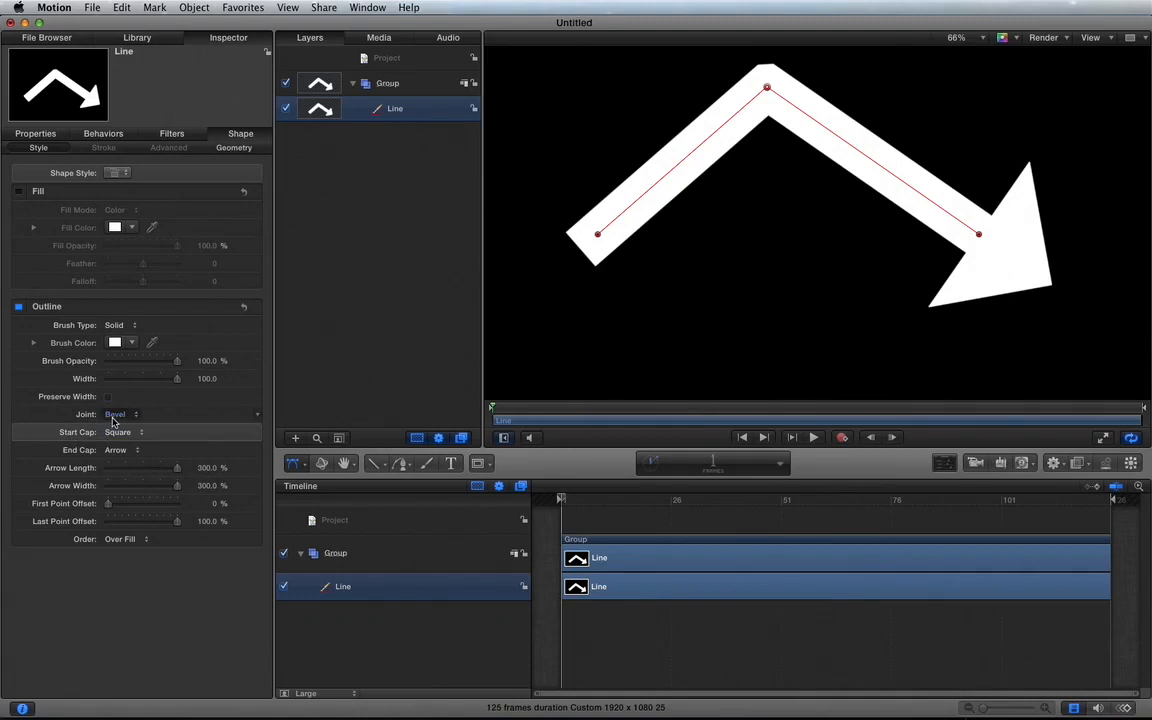
click(116, 414)
click(120, 404)
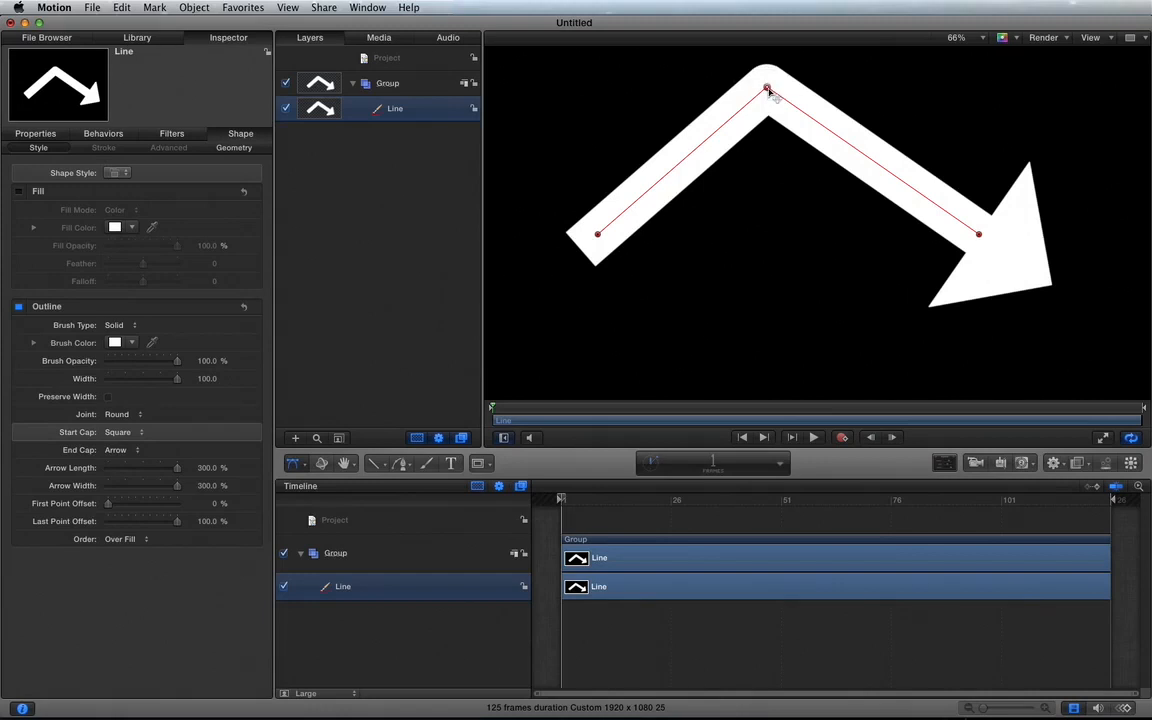
Step: Try deleting the control point at the arrow's bend, and undo the deletion
key(Delete)
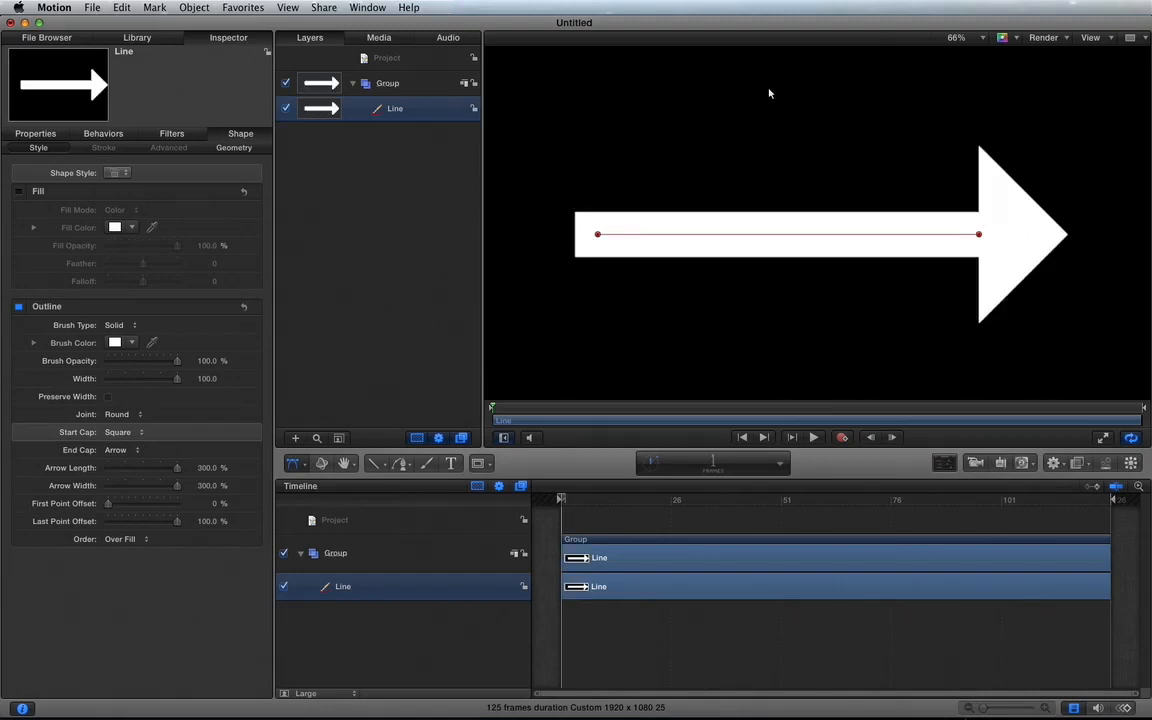
key(super+z)
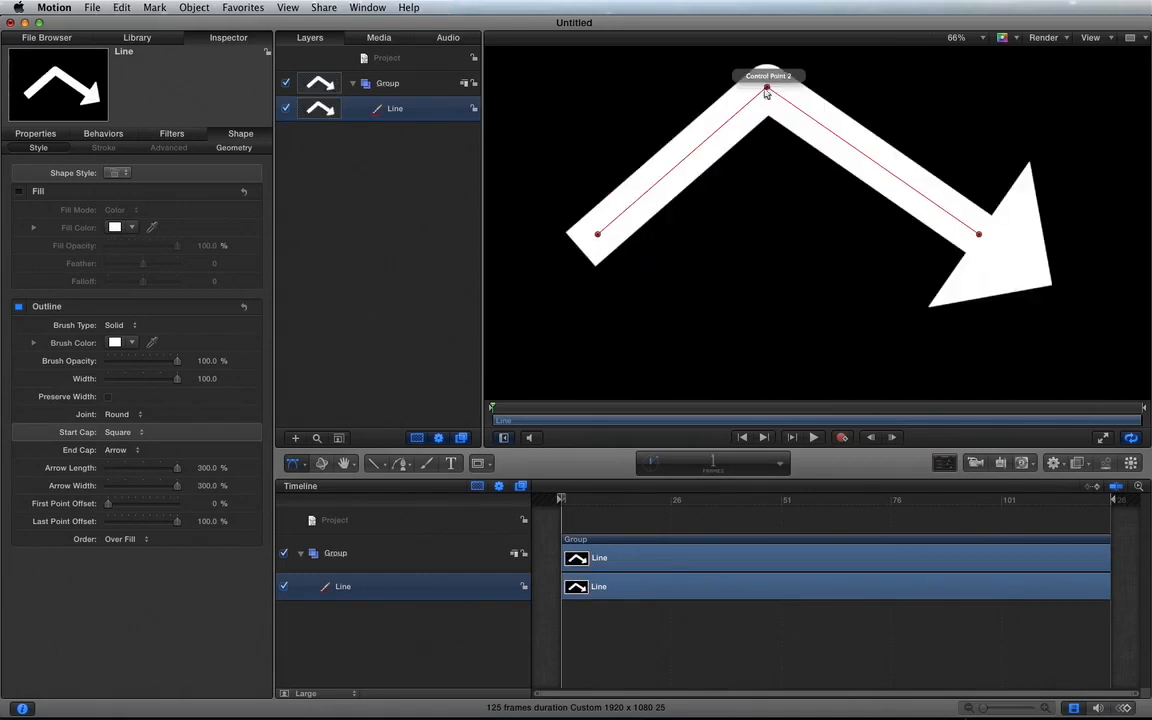
Step: Try out different Roundness values in the arrow line's geometry settings, returning the roundness to 0
click(230, 148)
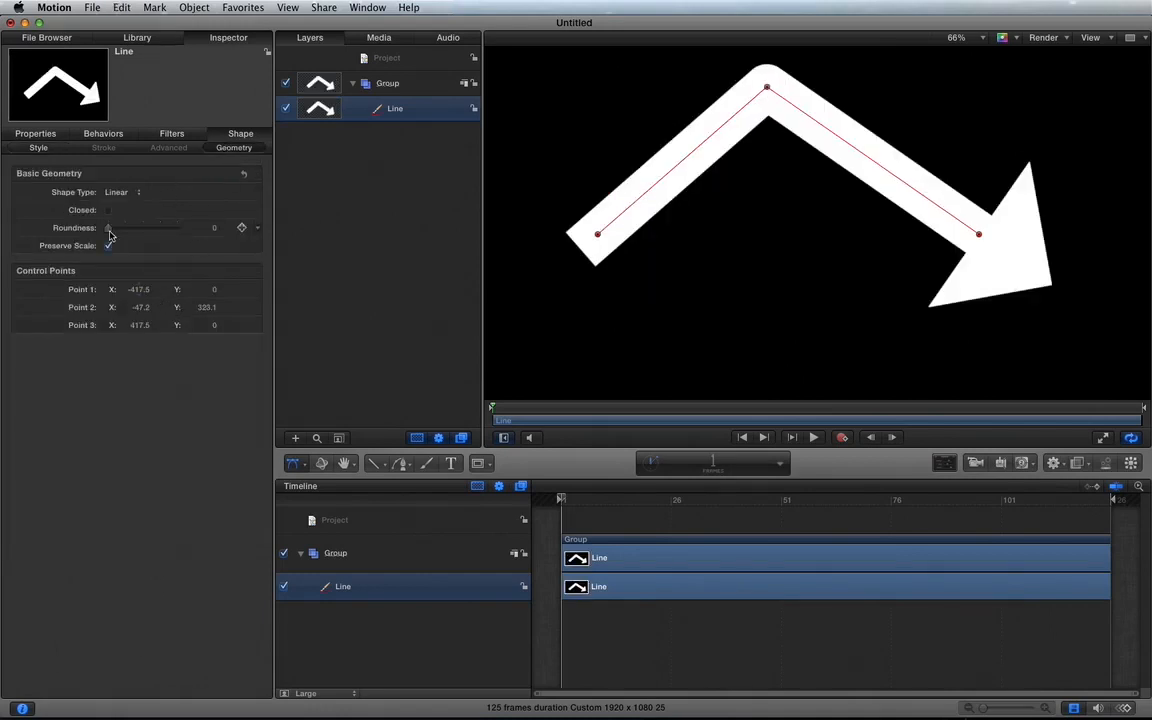
drag(110, 235, 190, 233)
drag(222, 232, 141, 226)
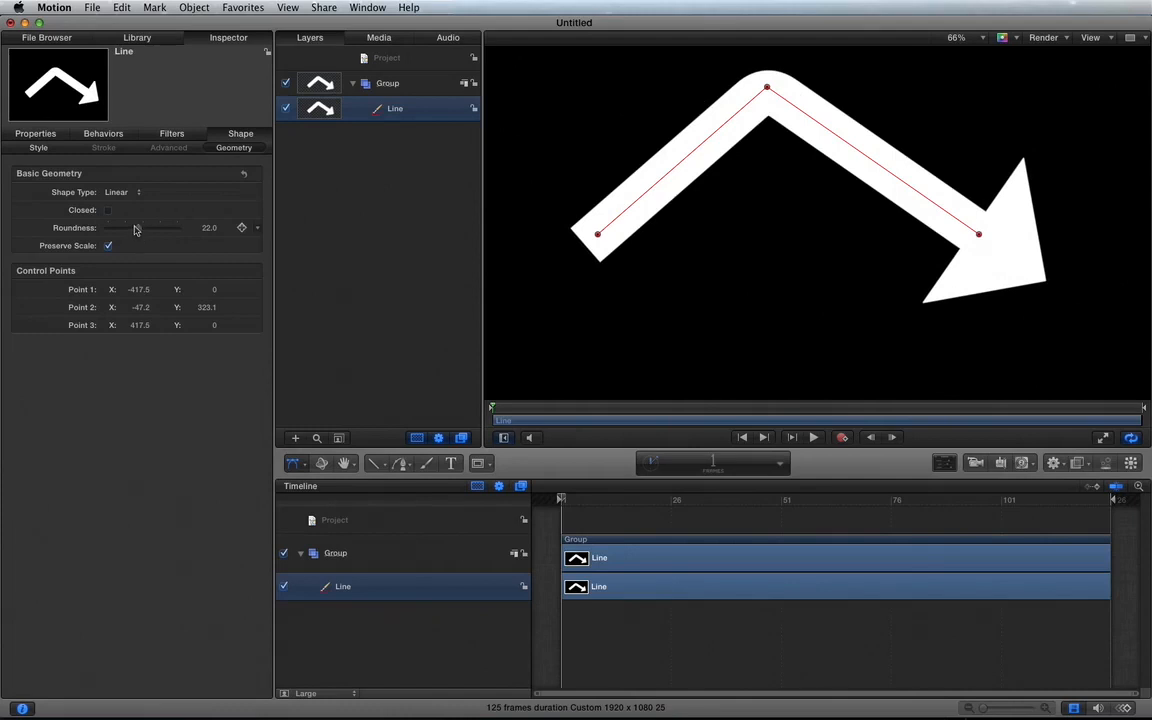
drag(136, 229, 21, 231)
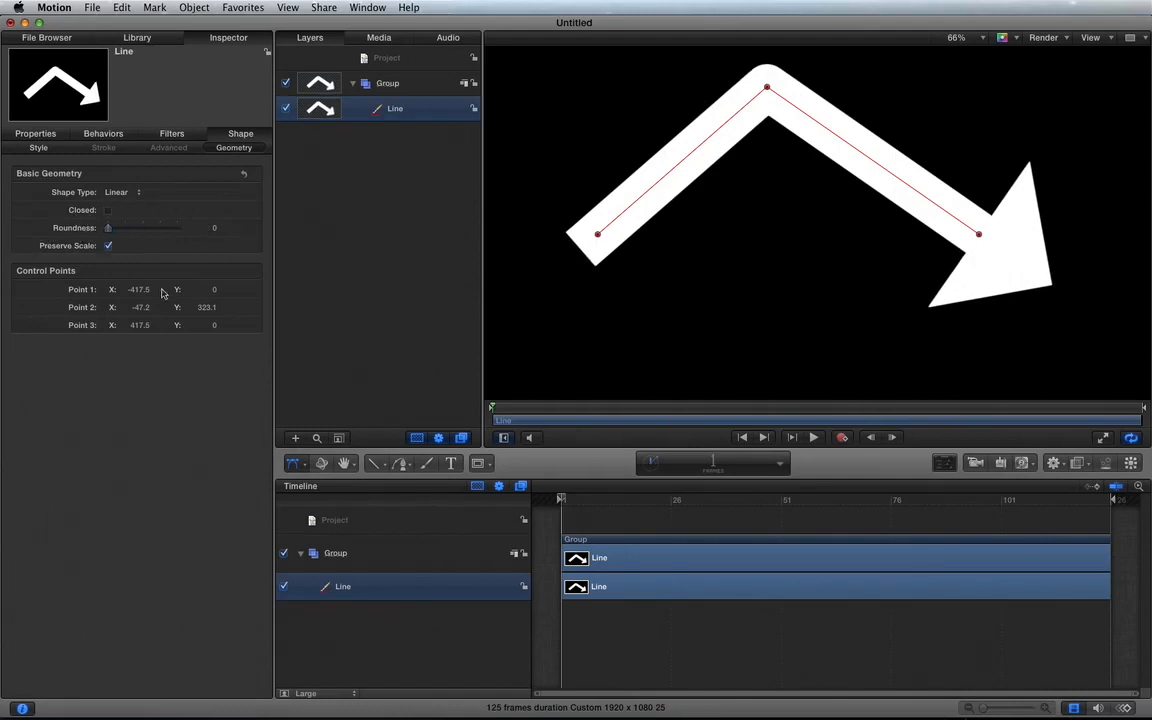
Step: Shift the line's start point to X -385.5 through its coordinate value, and move it on the canvas to about X -250, Y -137
scroll(141, 292, down, 1)
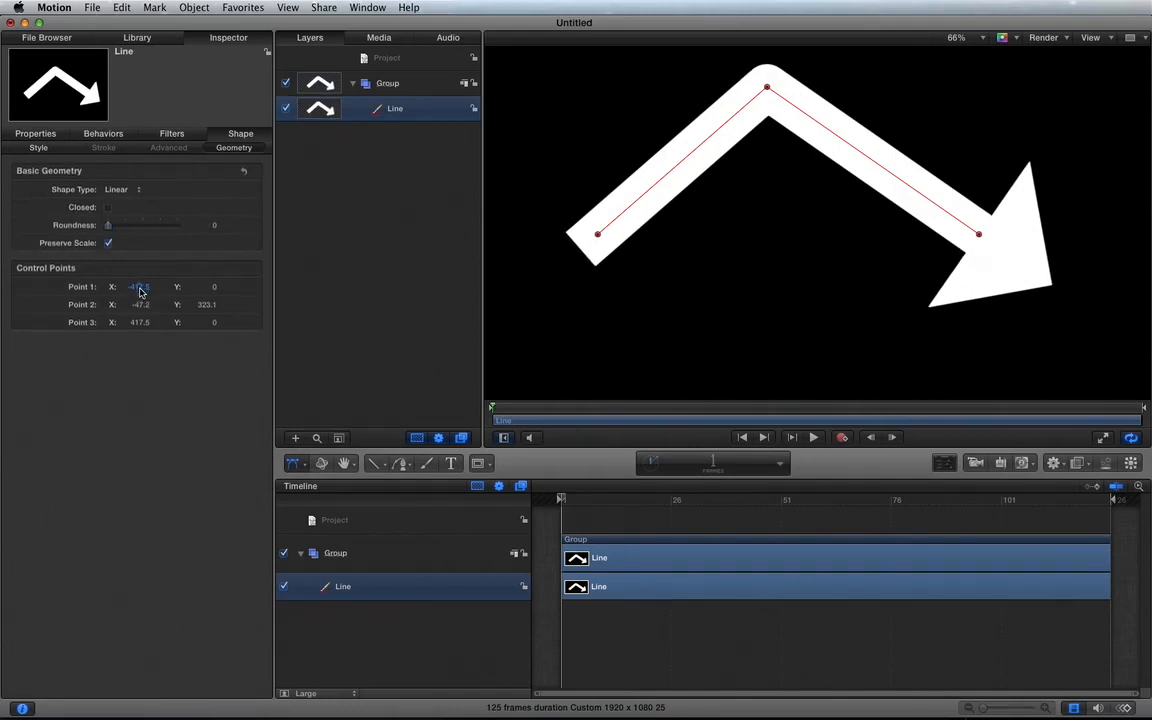
scroll(140, 292, up, 1)
drag(140, 291, 137, 289)
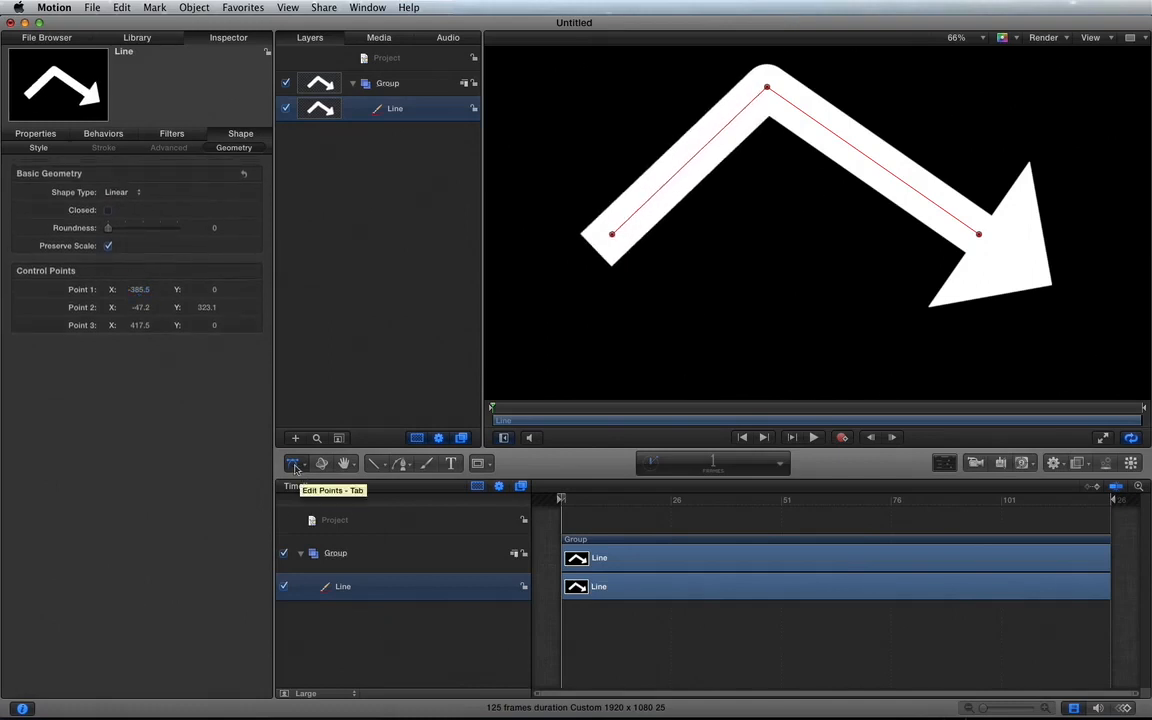
drag(612, 235, 673, 297)
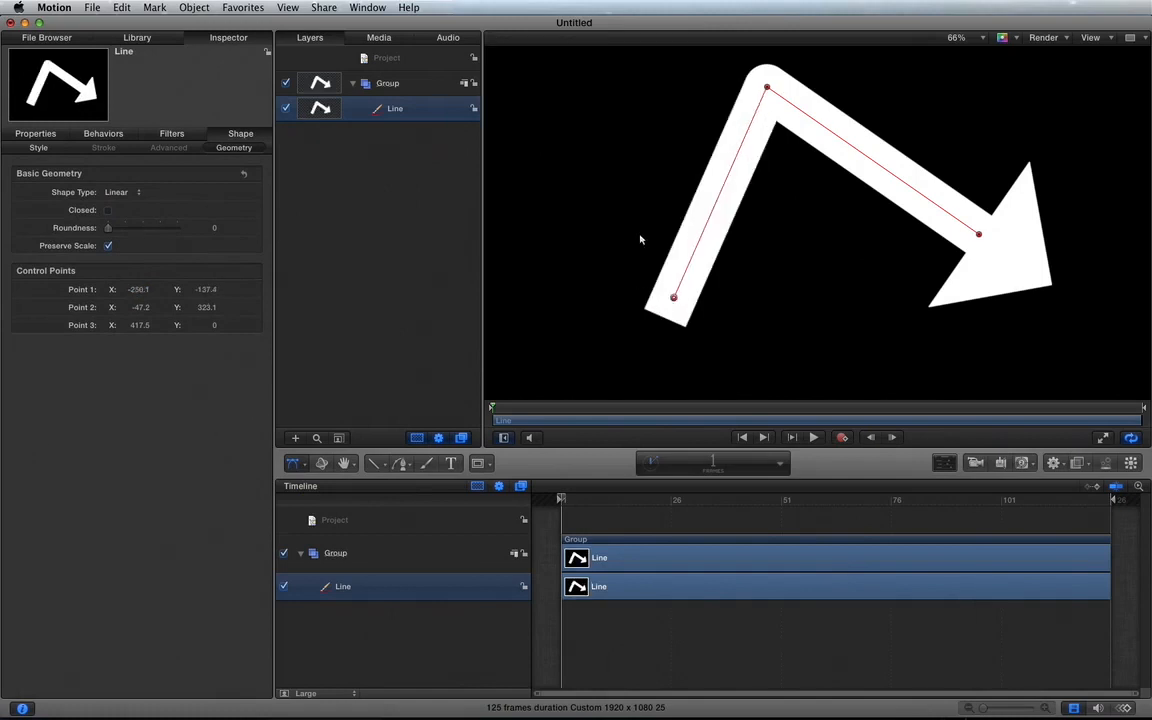
key(shift+z)
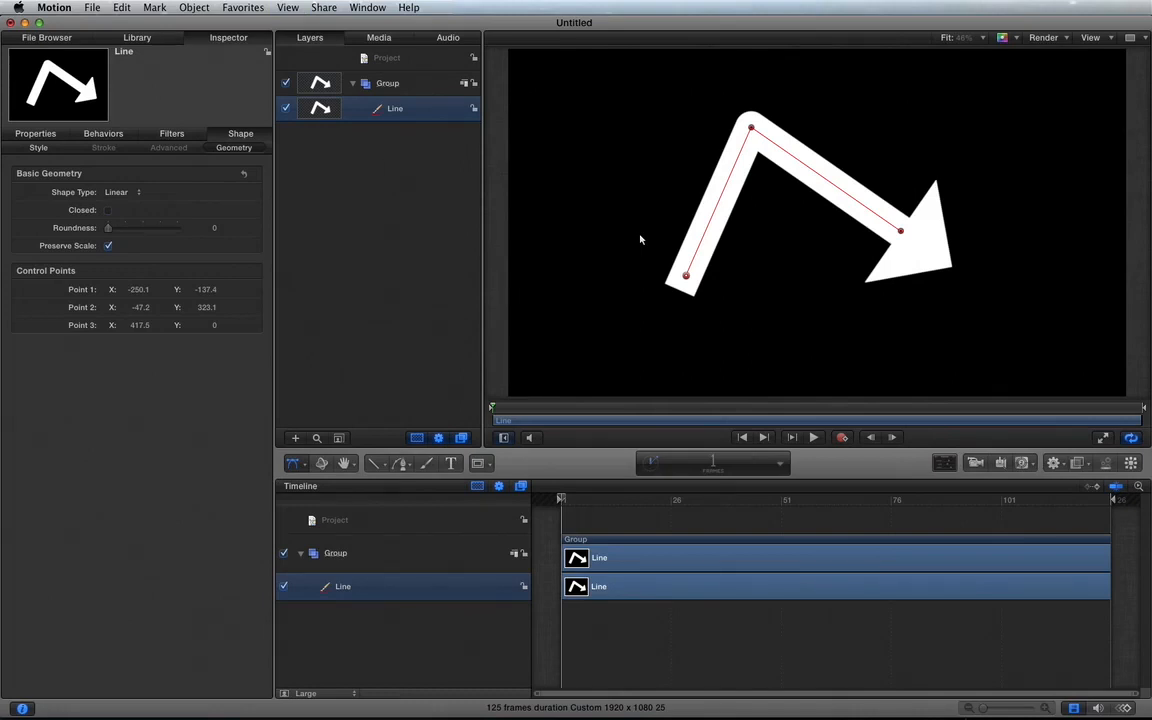
Step: Switch to QuickTime Player
mouse_move(905, 695)
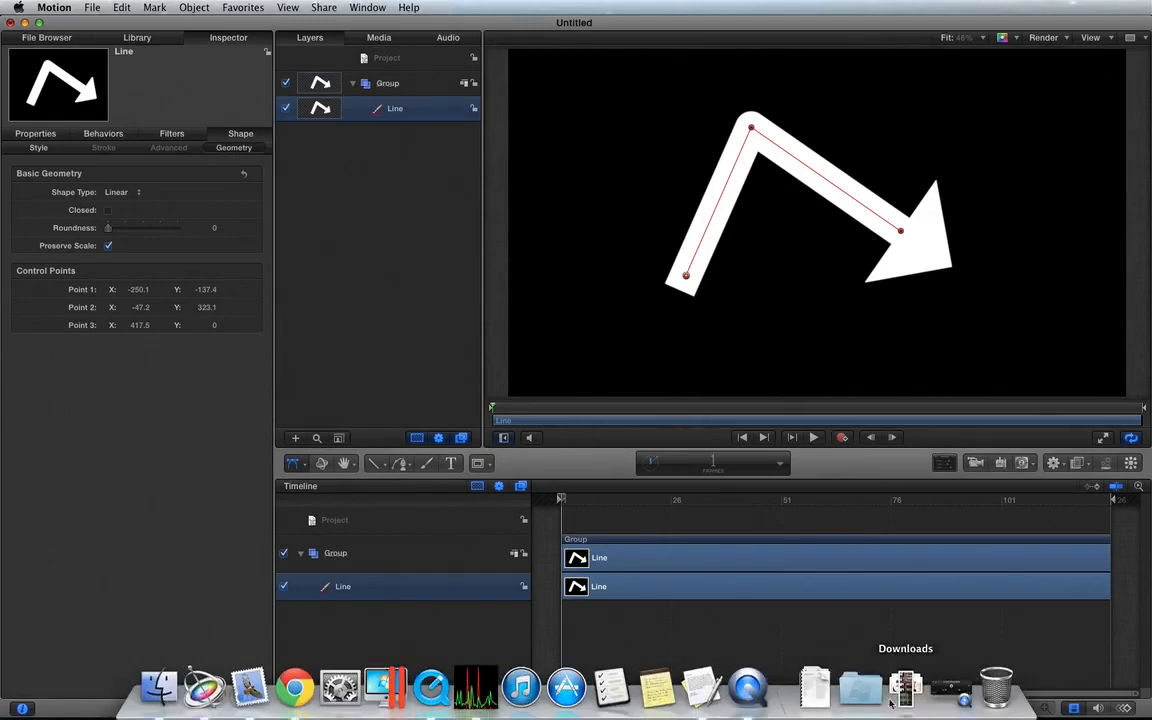
click(955, 692)
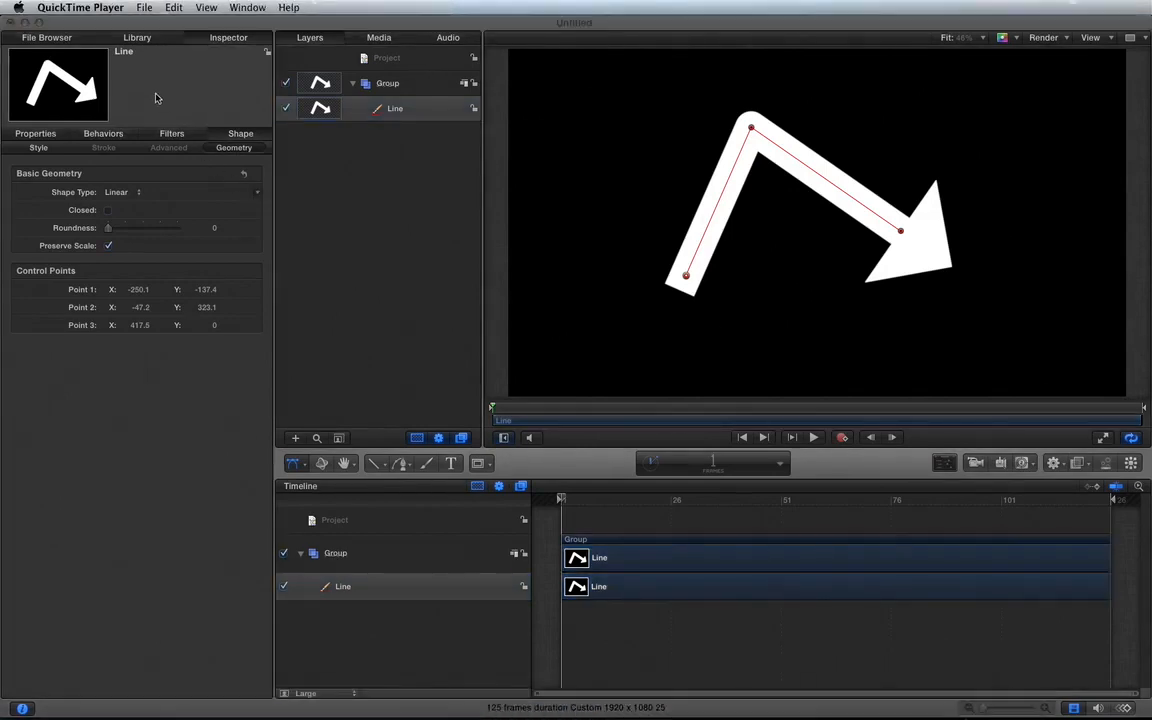